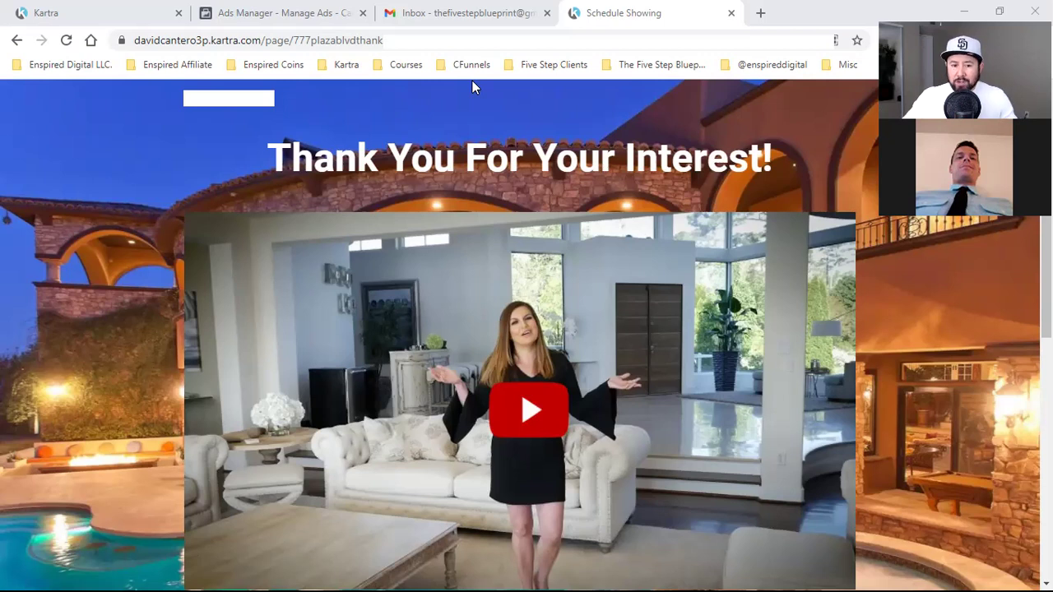
{"action": "left_click", "coordinate": [282, 25]}
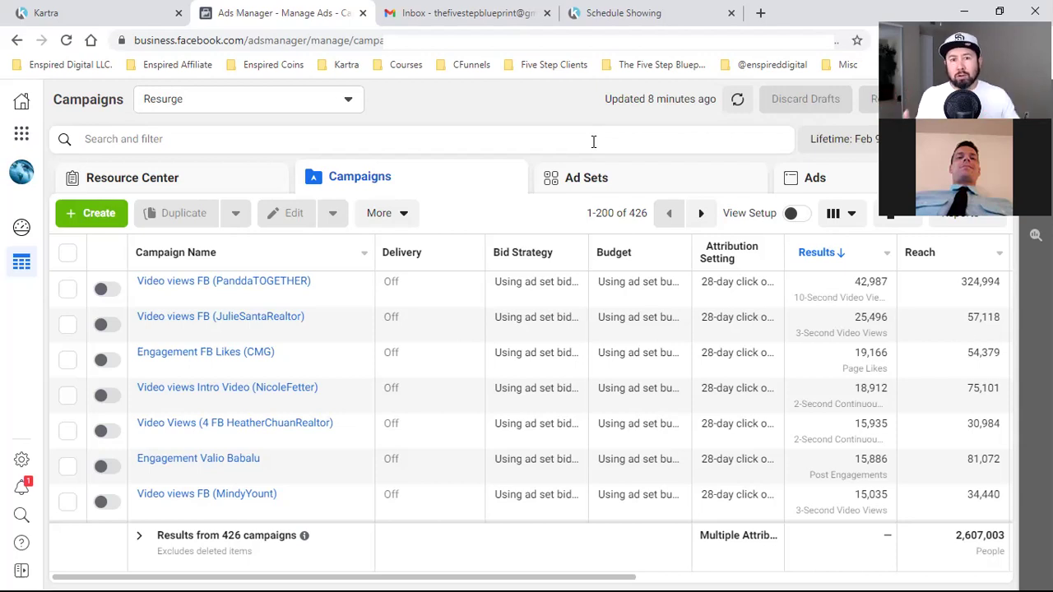
{"action": "left_click", "coordinate": [607, 9]}
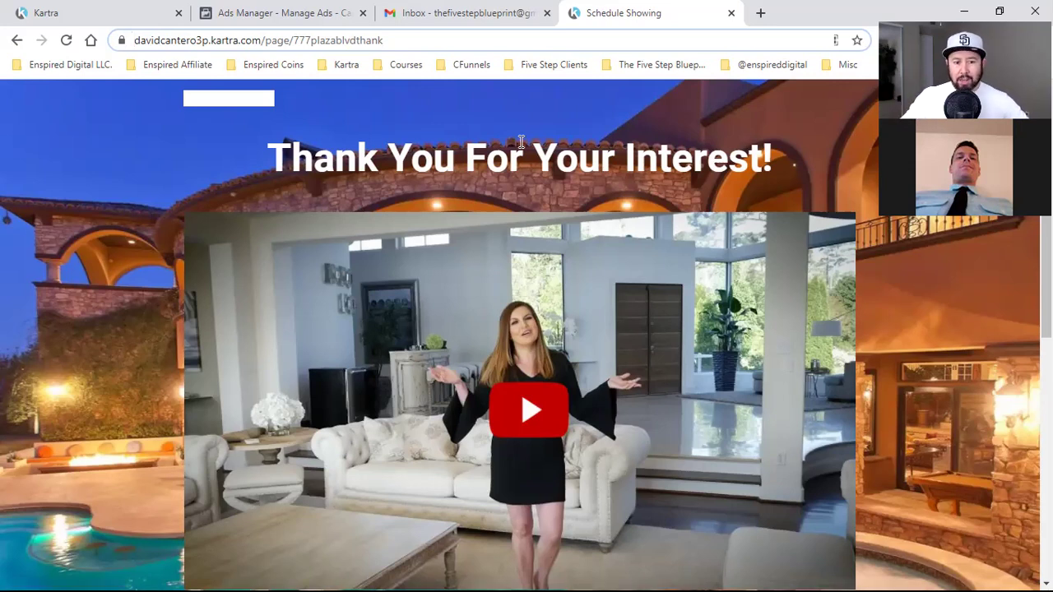
{"action": "left_click", "coordinate": [287, 12]}
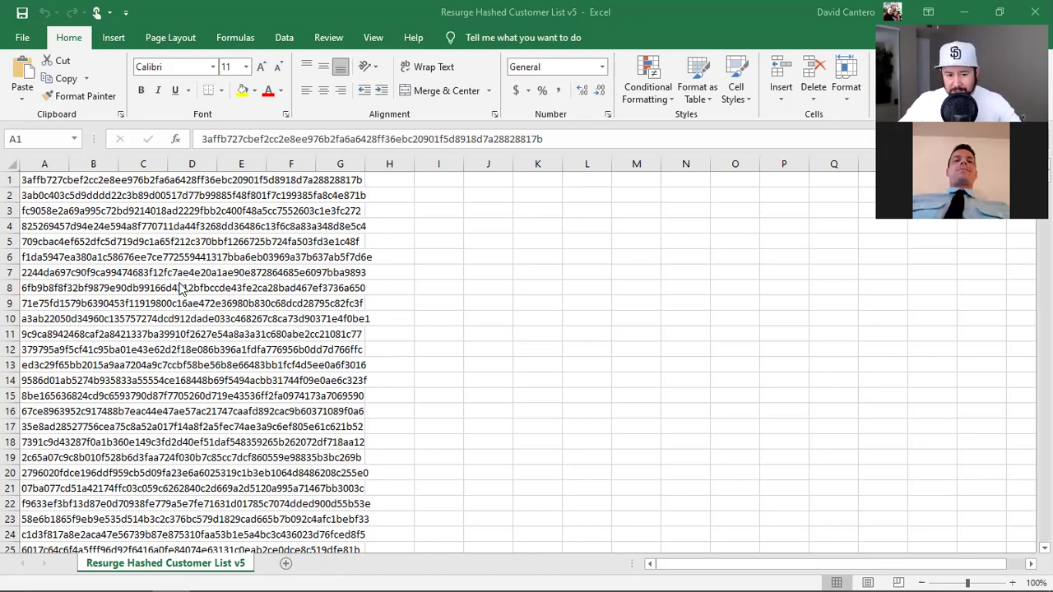
Look through the hashed customer list in the Excel worksheet down to its last filled row
{"action": "scroll", "coordinate": [177, 327], "scroll_direction": "down", "scroll_amount": 14}
{"action": "scroll", "coordinate": [177, 327], "scroll_direction": "down", "scroll_amount": 20}
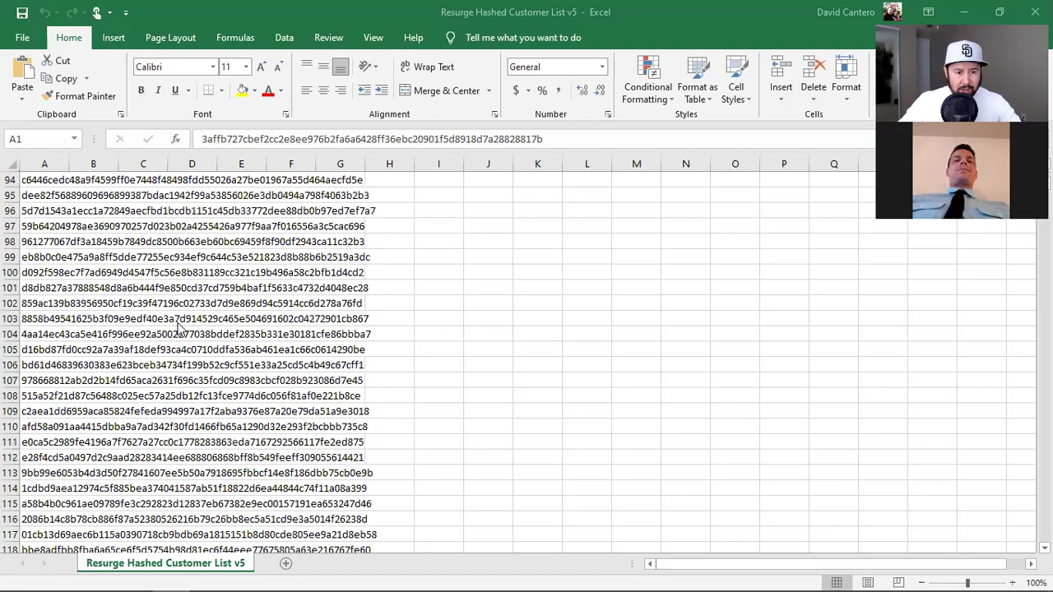
{"action": "scroll", "coordinate": [179, 327], "scroll_direction": "down", "scroll_amount": 20}
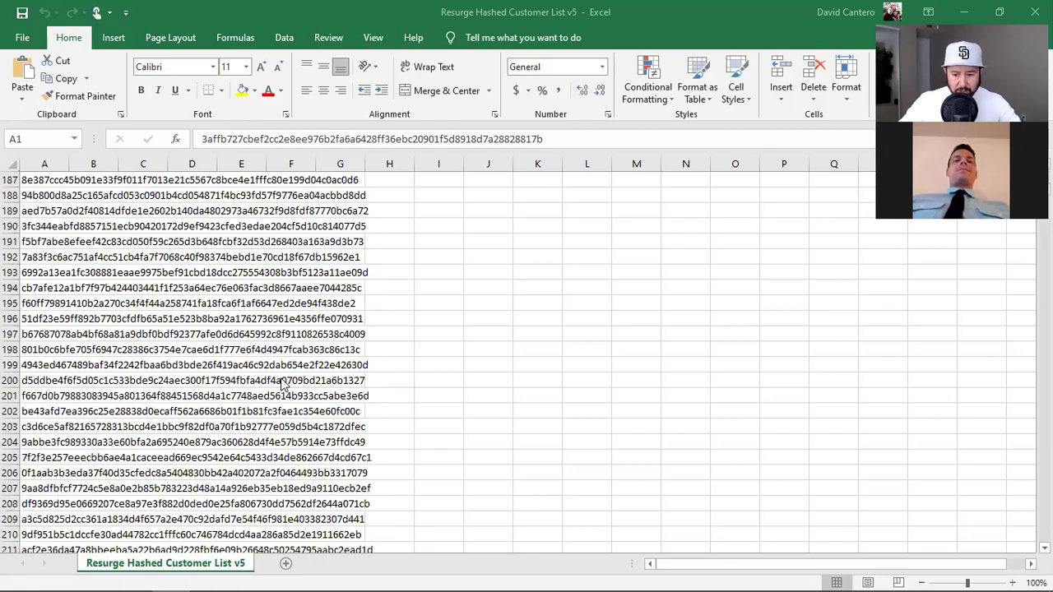
{"action": "scroll", "coordinate": [282, 384], "scroll_direction": "down", "scroll_amount": 20}
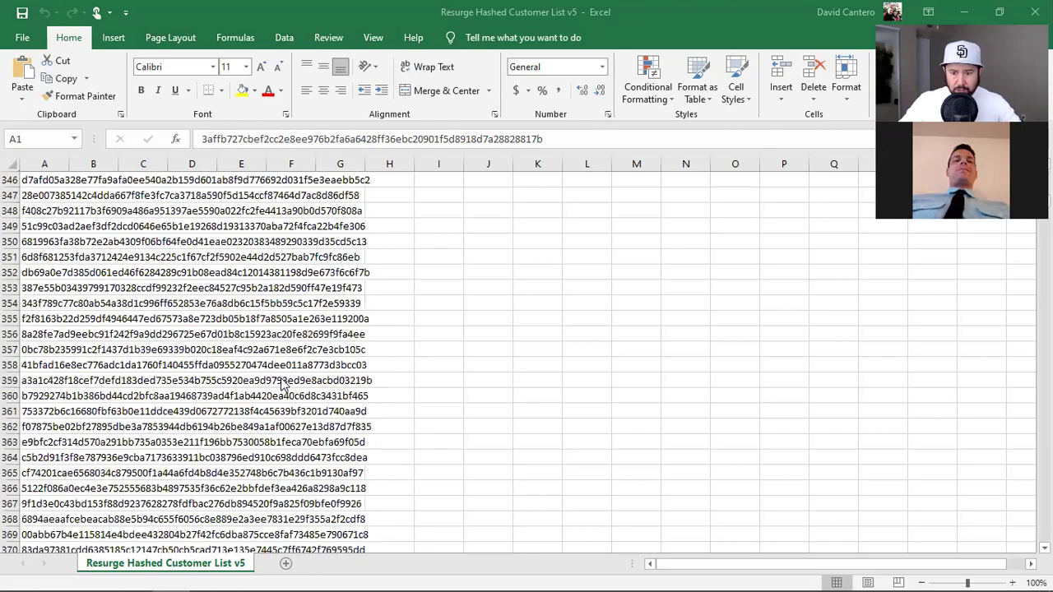
{"action": "scroll", "coordinate": [283, 384], "scroll_direction": "down", "scroll_amount": 20}
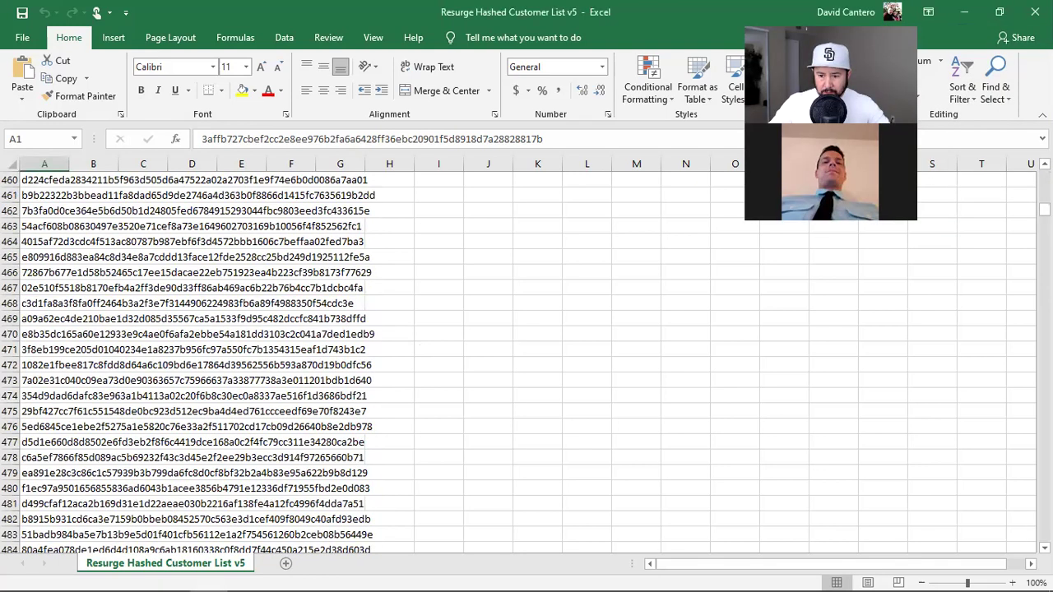
{"action": "left_click_drag", "start_coordinate": [1043, 209], "coordinate": [1043, 527]}
{"action": "scroll", "coordinate": [84, 442], "scroll_direction": "down", "scroll_amount": 20}
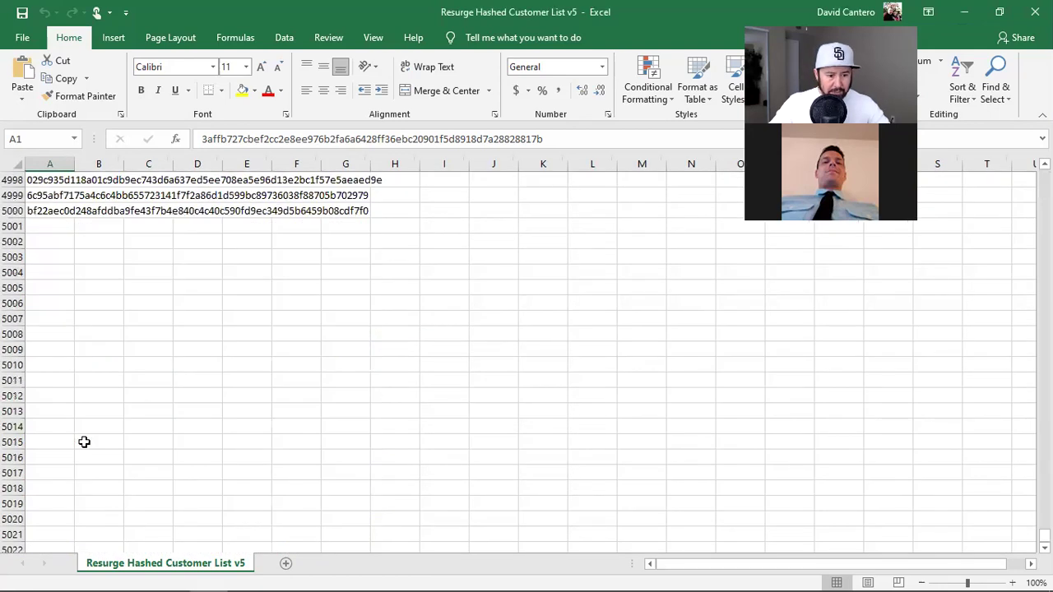
{"action": "scroll", "coordinate": [84, 442], "scroll_direction": "up", "scroll_amount": 3}
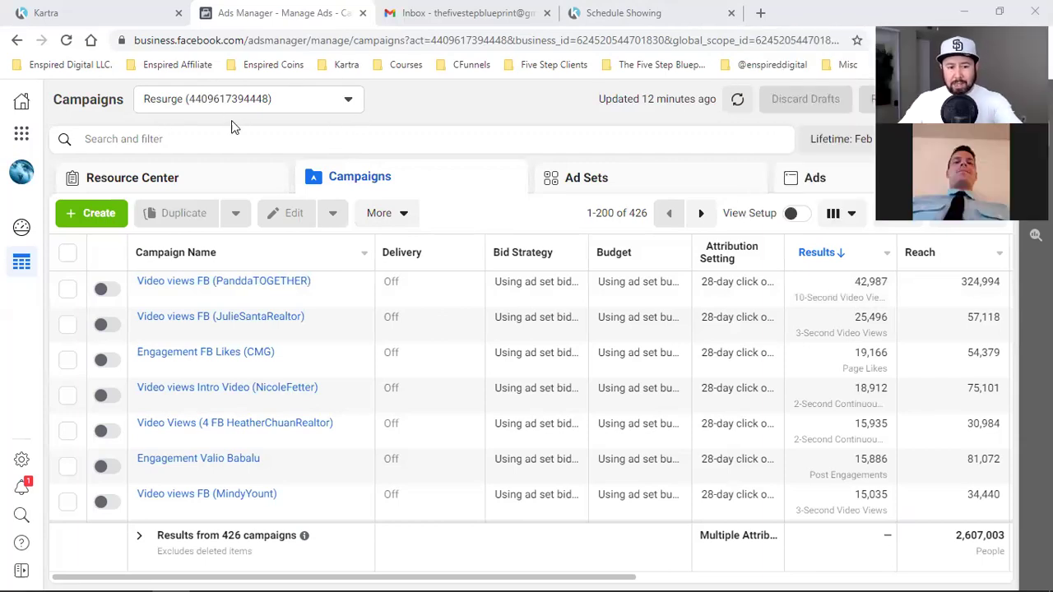
In Facebook Ads Manager, go to Audiences and start a custom audience with Customer list as the source
{"action": "left_click", "coordinate": [21, 136]}
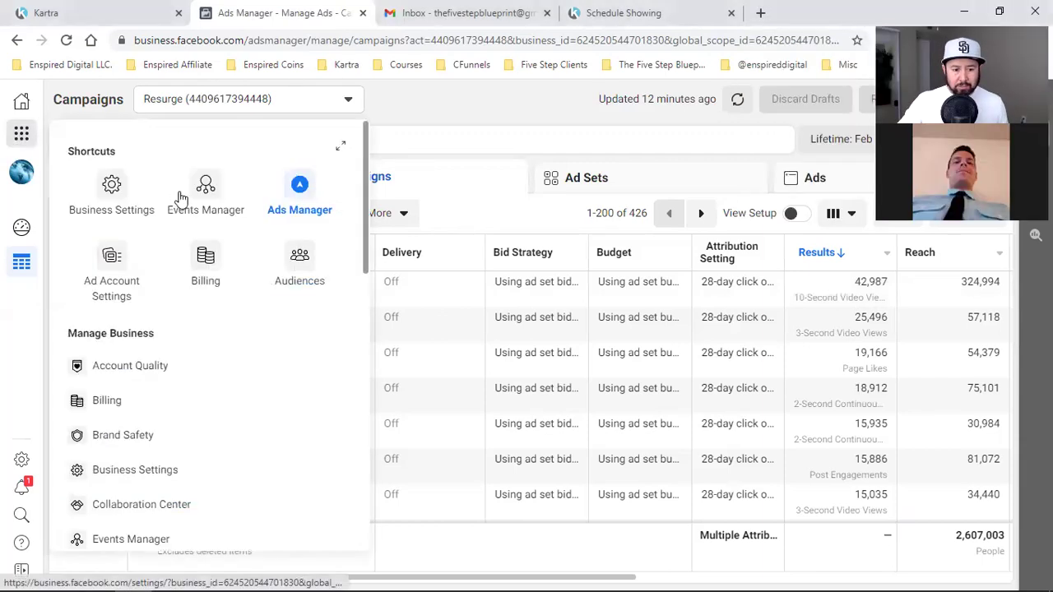
{"action": "left_click", "coordinate": [299, 266]}
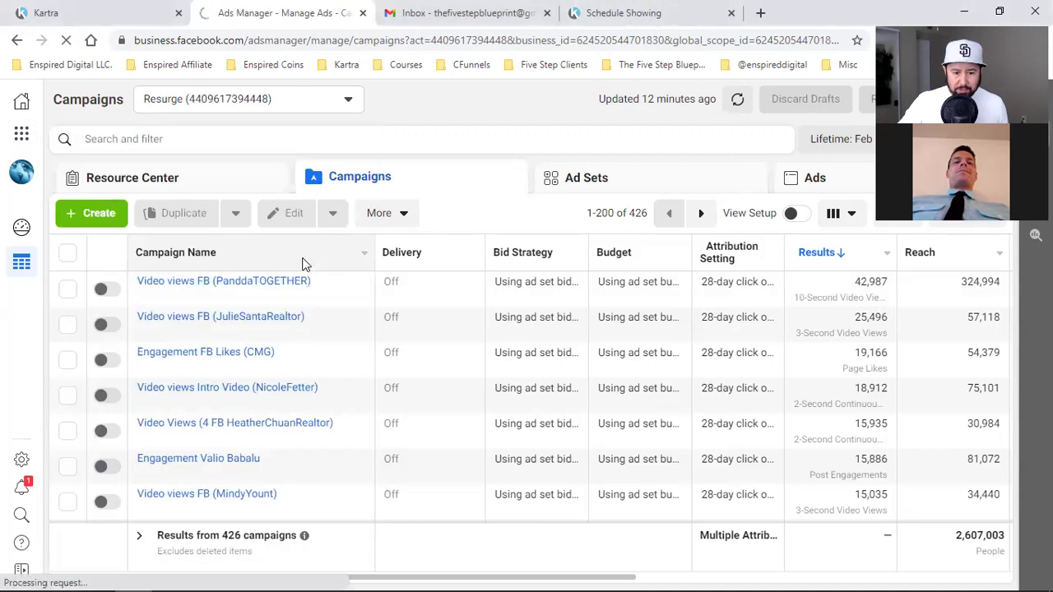
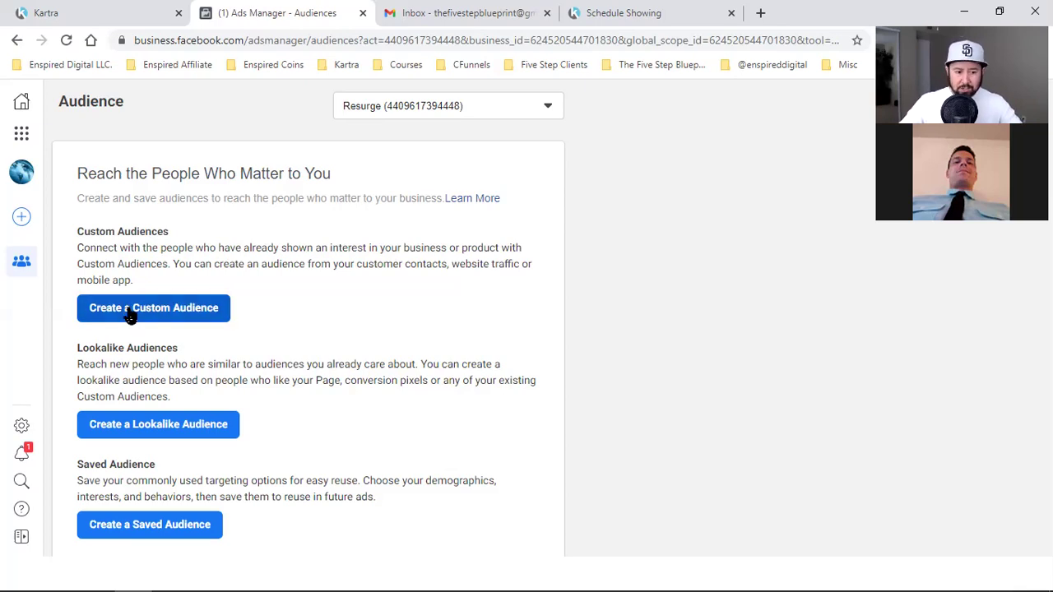
{"action": "left_click", "coordinate": [128, 311]}
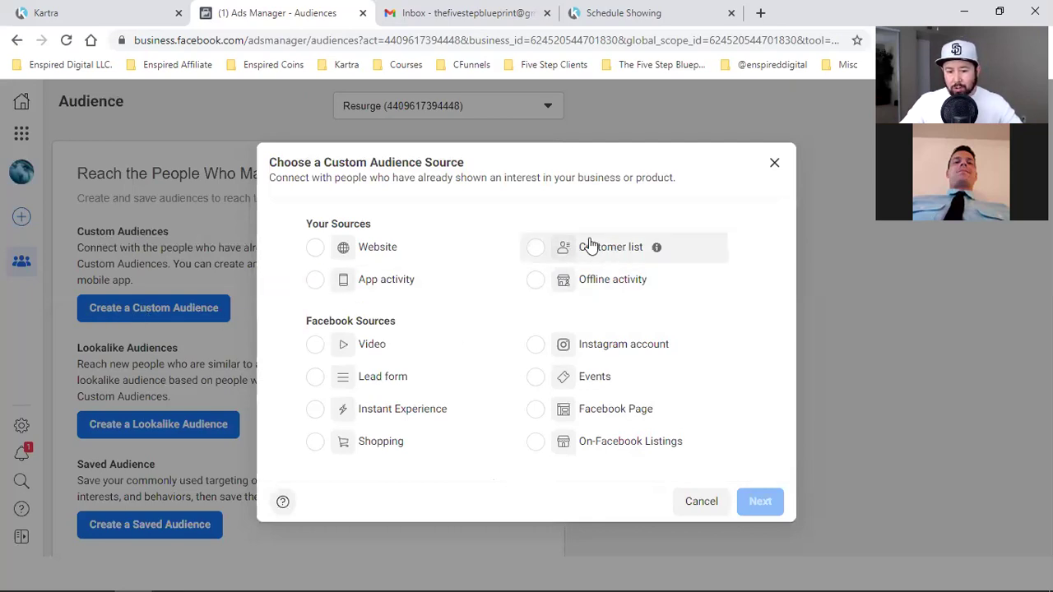
{"action": "left_click", "coordinate": [613, 259]}
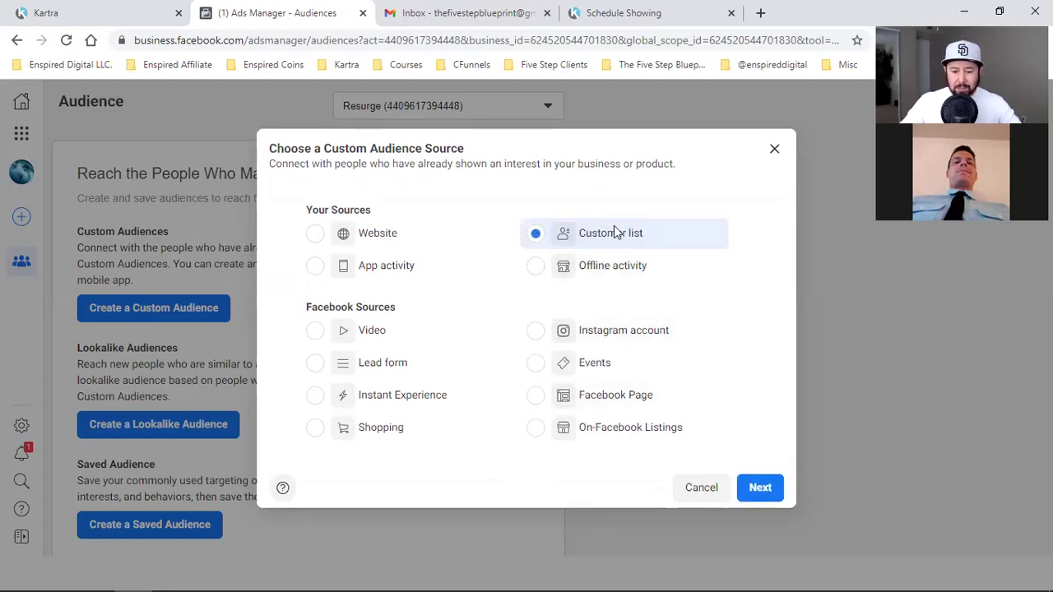
{"action": "left_click", "coordinate": [765, 498]}
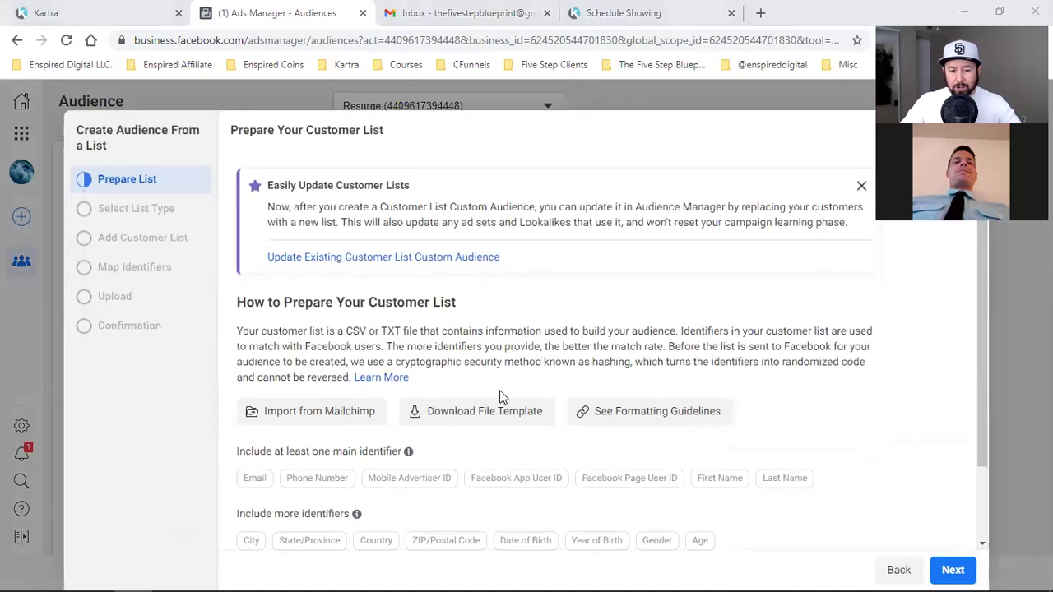
Review the list preparation identifiers and set the list type to one without a customer value column
{"action": "scroll", "coordinate": [499, 393], "scroll_direction": "down", "scroll_amount": 2}
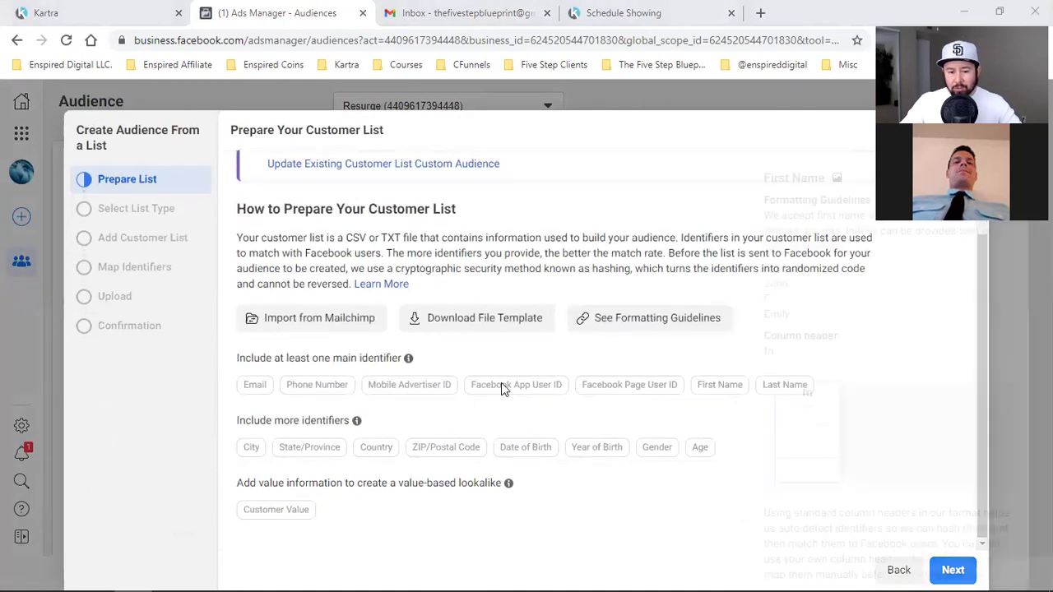
{"action": "mouse_move", "coordinate": [343, 383]}
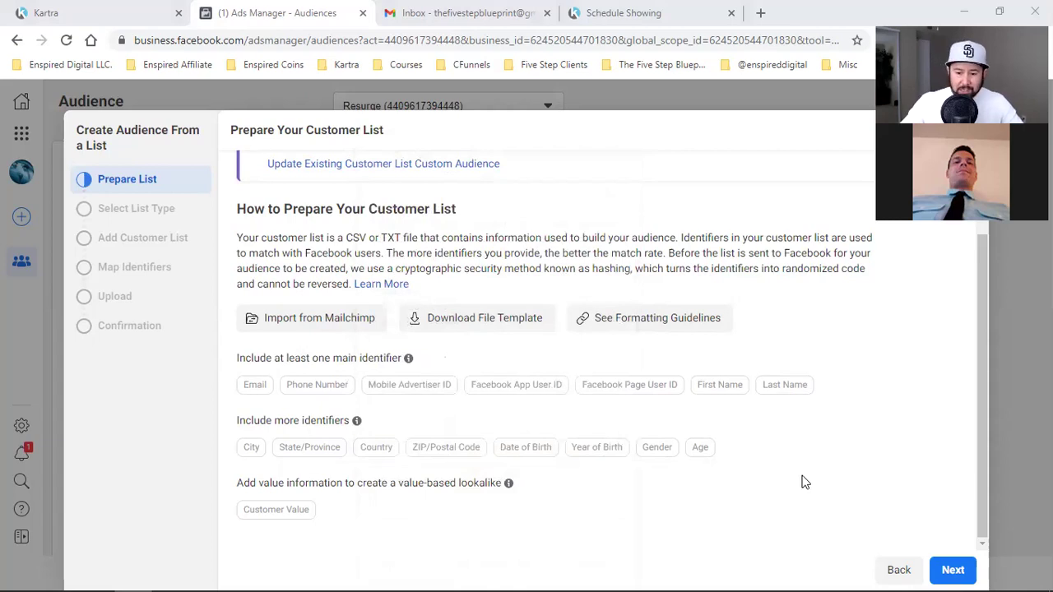
{"action": "left_click", "coordinate": [950, 572]}
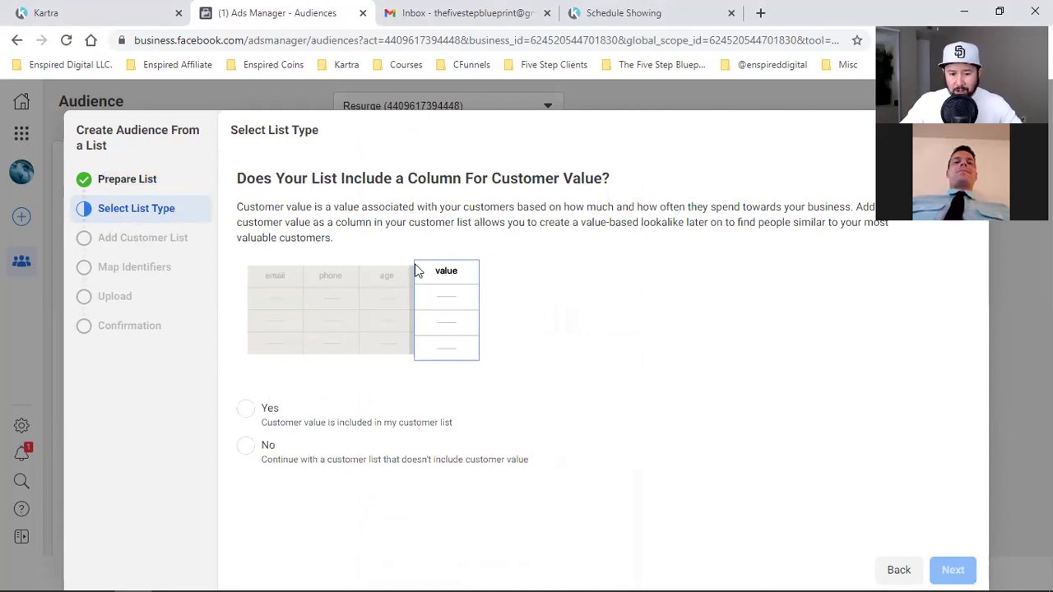
{"action": "left_click", "coordinate": [263, 458]}
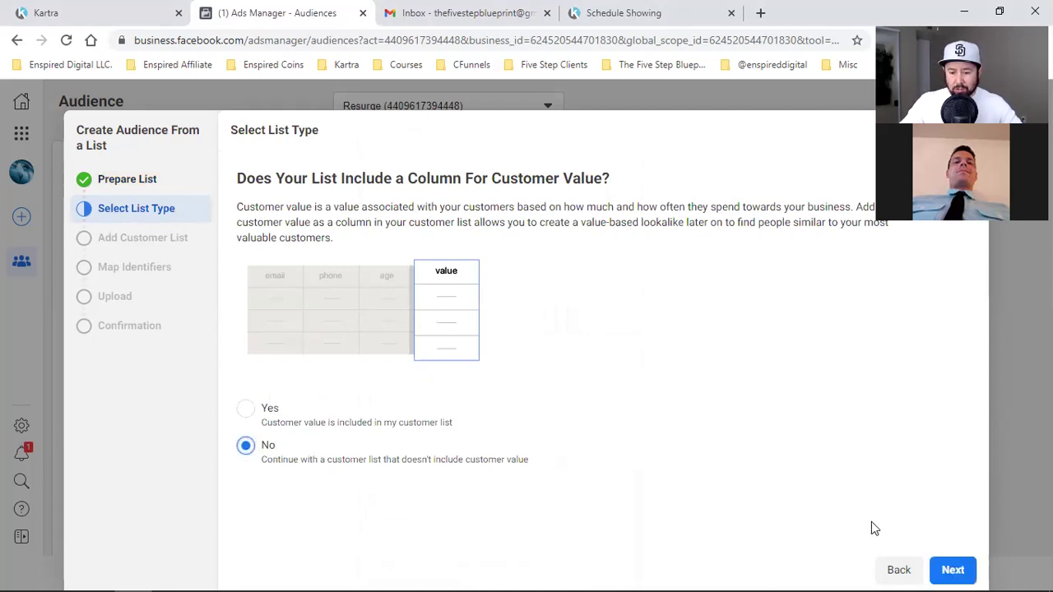
{"action": "left_click", "coordinate": [951, 569]}
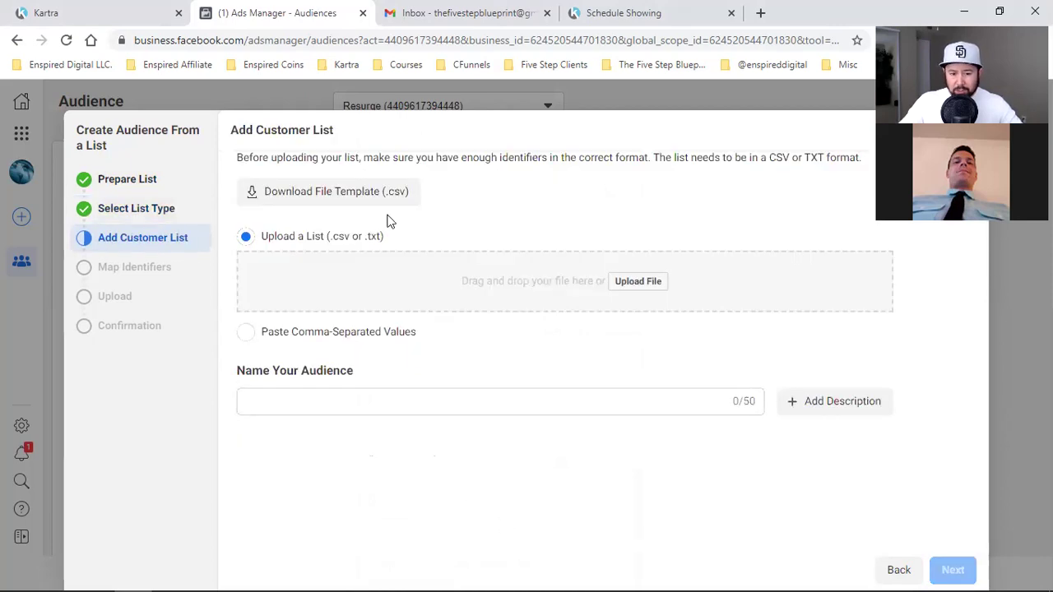
Upload Resurge Hashed Customer List v5.csv as the customer list and name the audience Resurge Hashed Customer List
{"action": "left_click", "coordinate": [627, 282]}
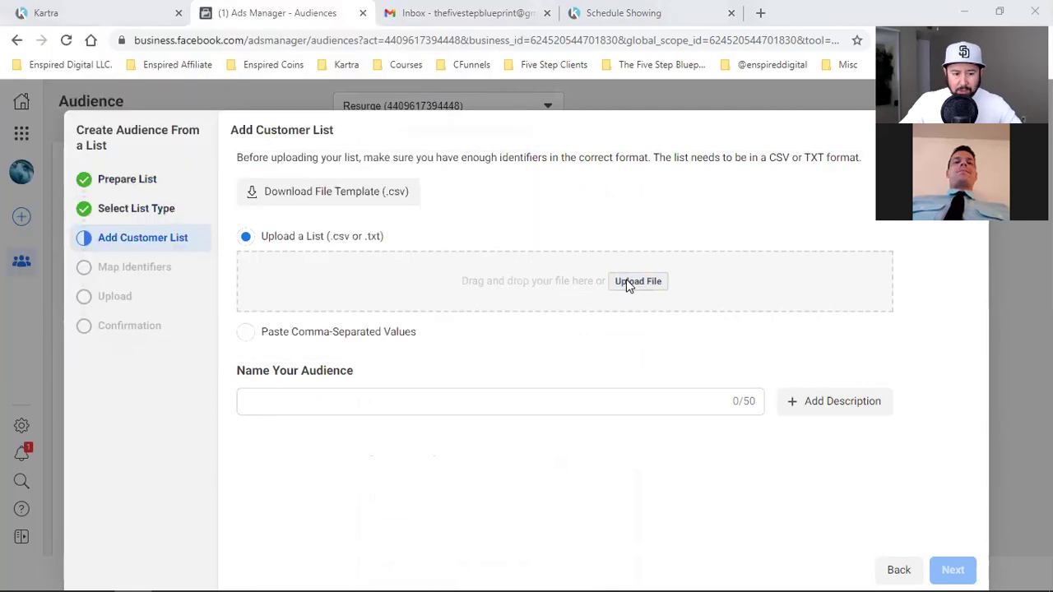
{"action": "double_click", "coordinate": [390, 358]}
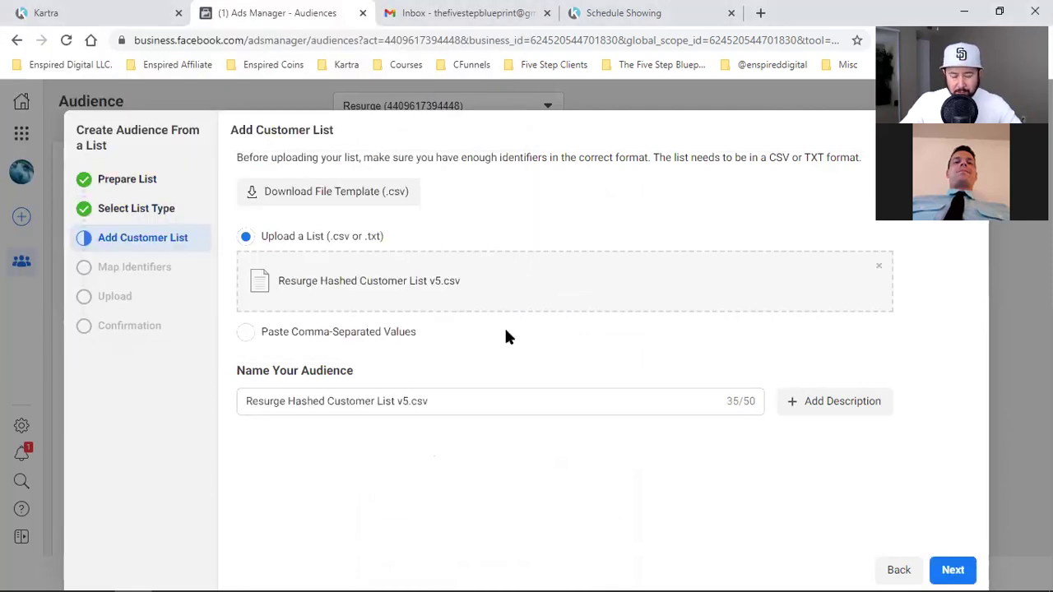
{"action": "left_click", "coordinate": [450, 402]}
{"action": "key", "text": "BackSpace"}
{"action": "key", "text": "BackSpace"}
{"action": "key", "text": "BackSpace"}
{"action": "key", "text": "BackSpace"}
{"action": "key", "text": "BackSpace"}
{"action": "key", "text": "BackSpace"}
{"action": "key", "text": "BackSpace"}
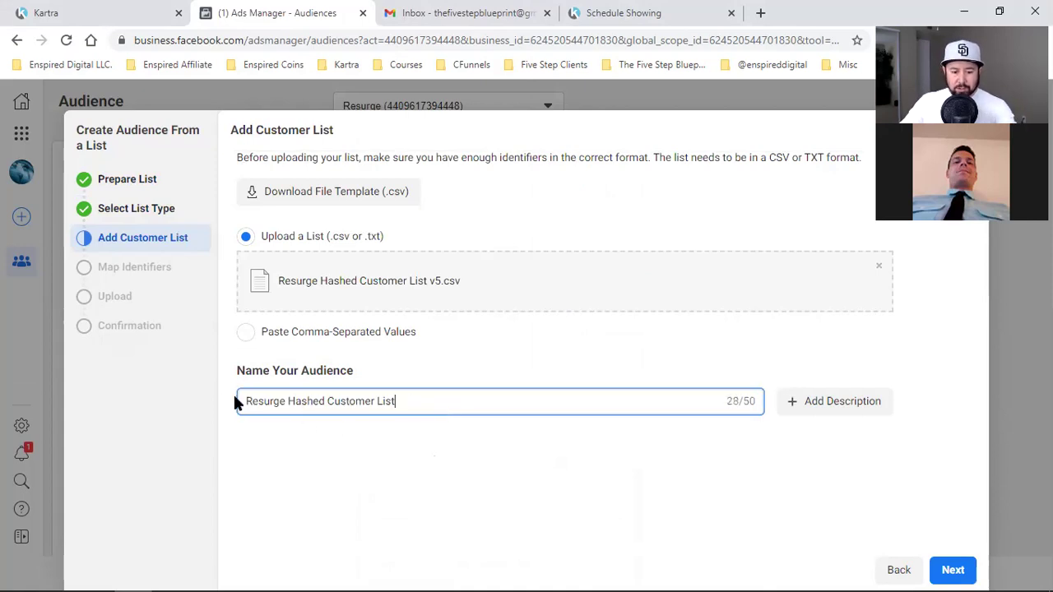
{"action": "left_click", "coordinate": [946, 569]}
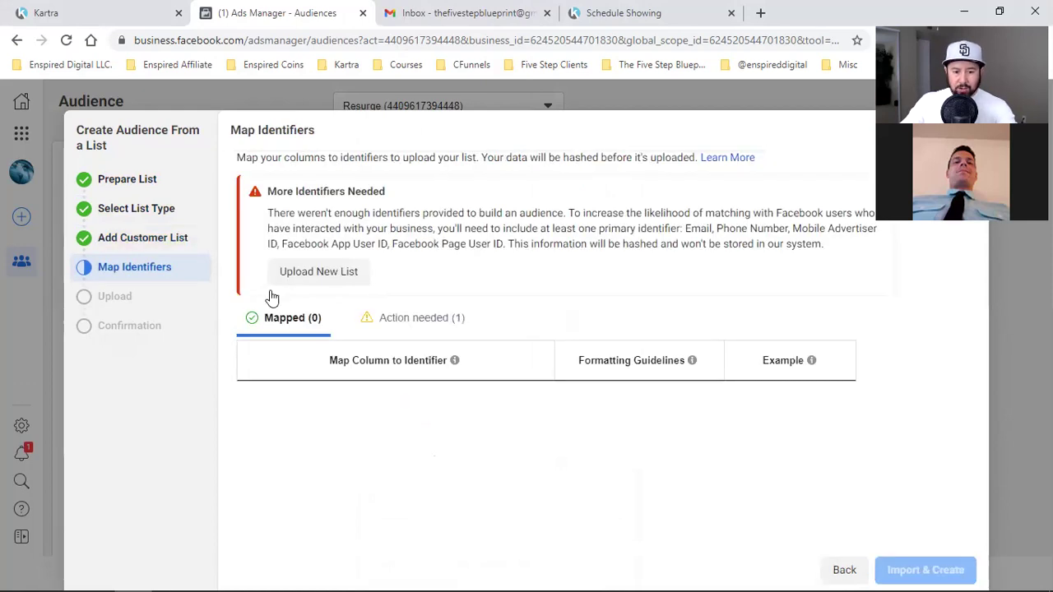
Map the unmapped hashed column to the Email identifier, import the list to create the audience, and return to the audience list
{"action": "triple_click", "coordinate": [317, 190]}
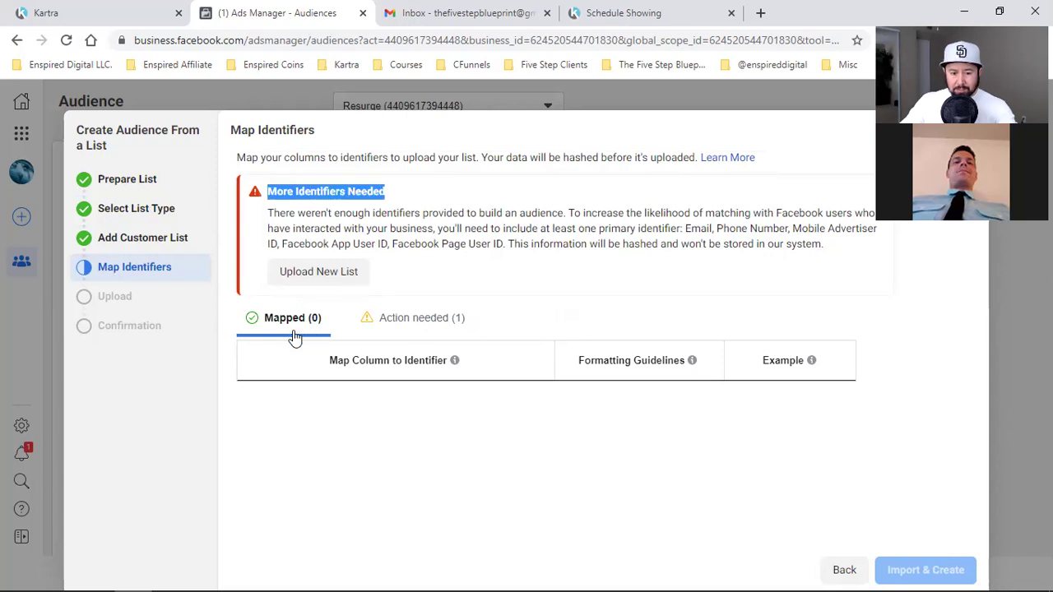
{"action": "left_click", "coordinate": [431, 330]}
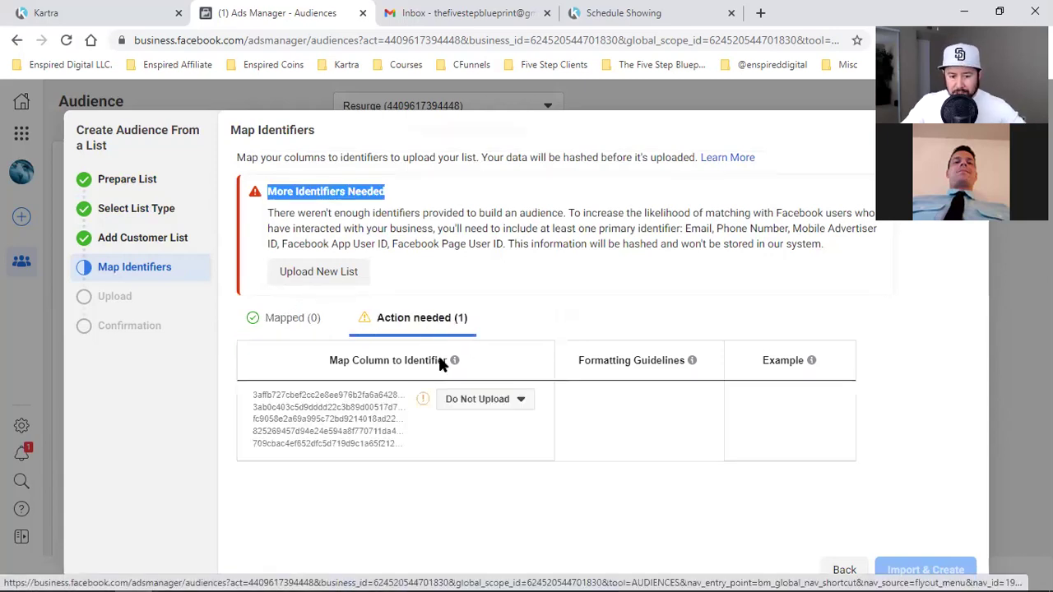
{"action": "left_click", "coordinate": [490, 409]}
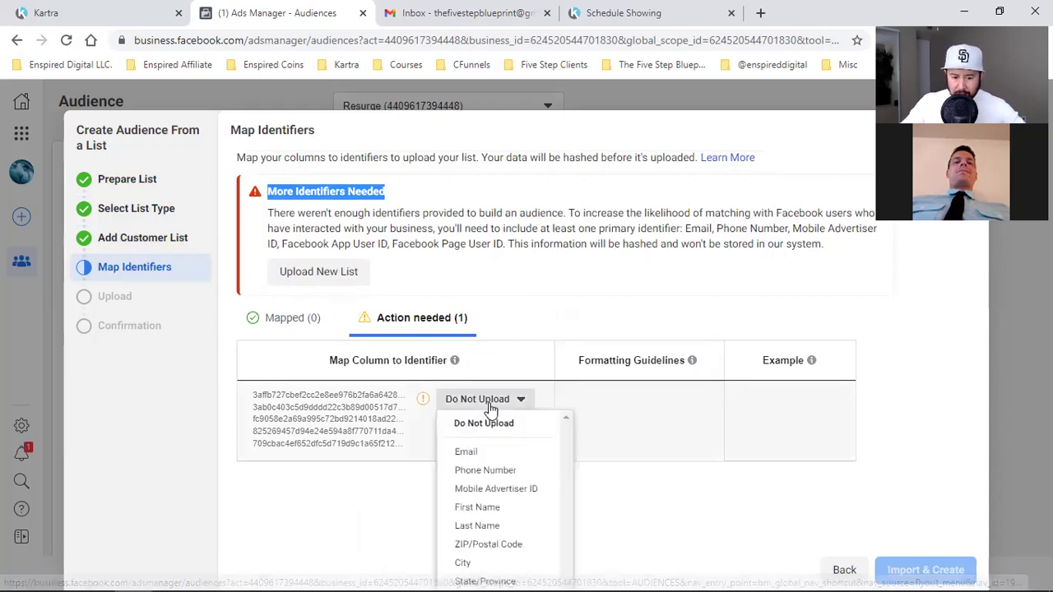
{"action": "left_click", "coordinate": [485, 452]}
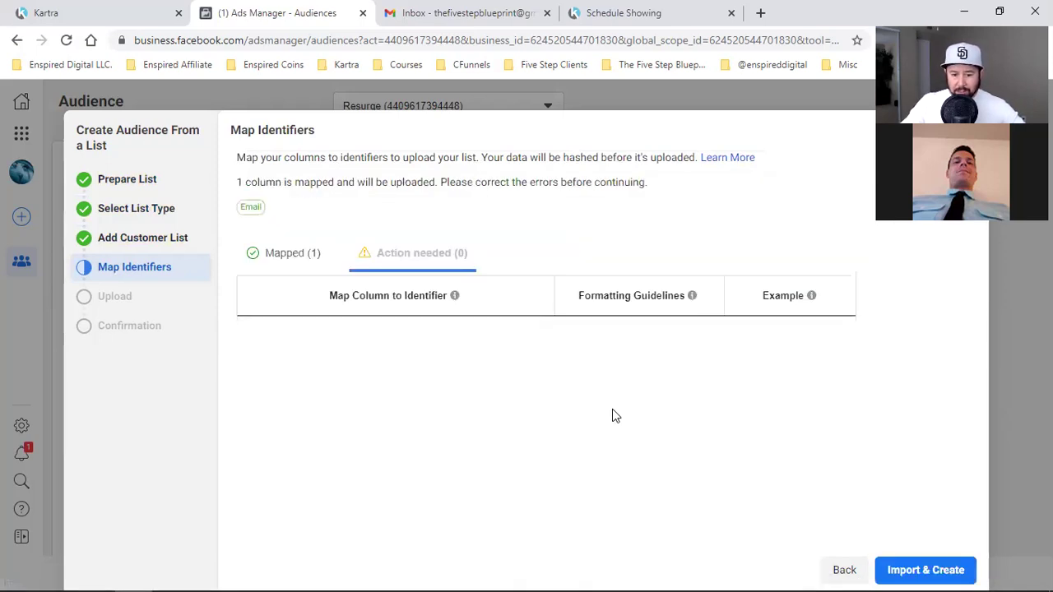
{"action": "left_click", "coordinate": [935, 570]}
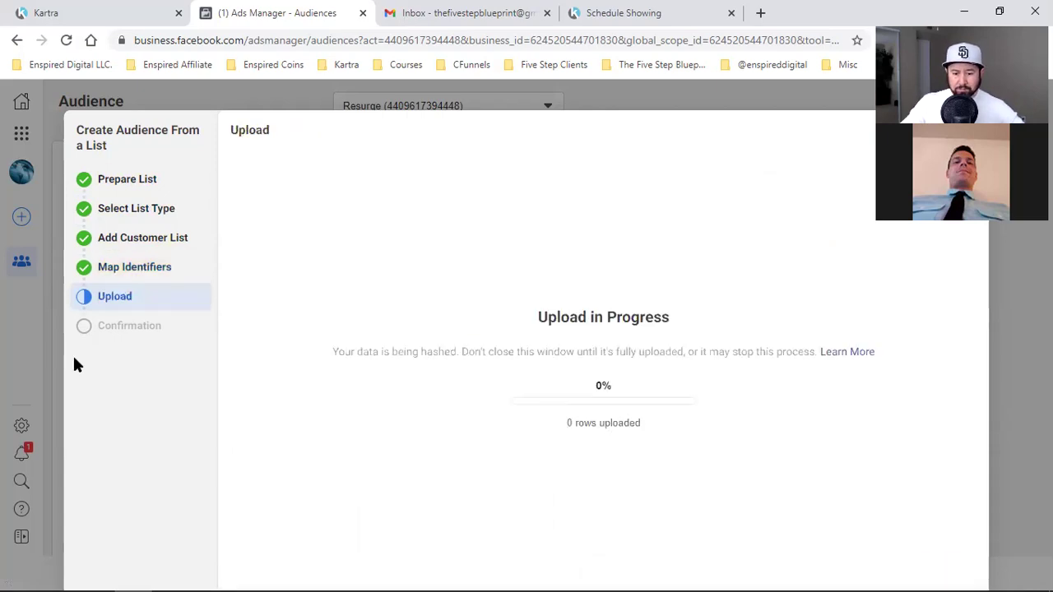
{"action": "left_click", "coordinate": [21, 271]}
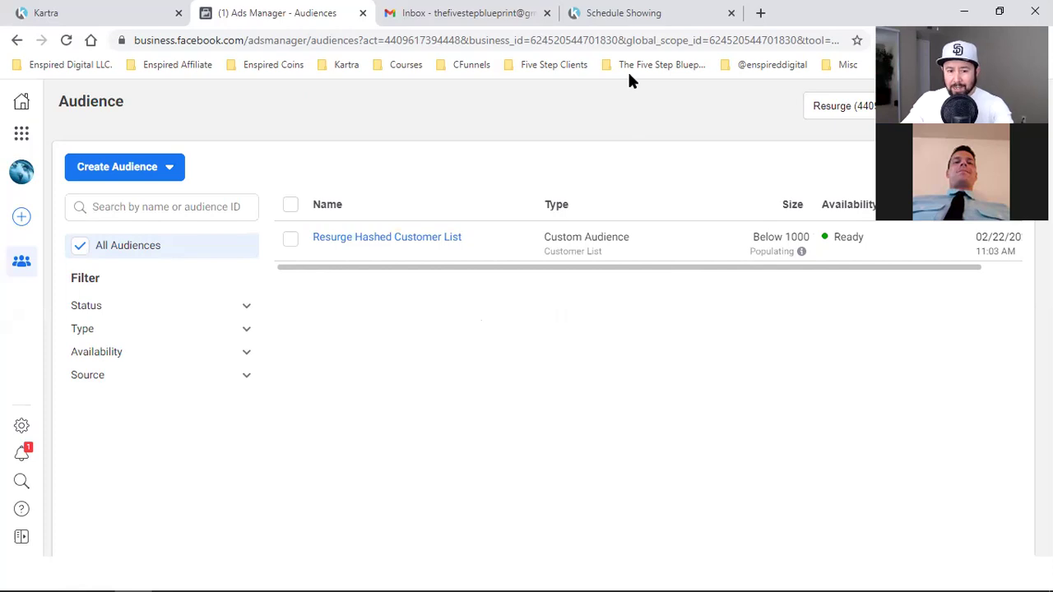
{"action": "key", "text": "ctrl+4"}
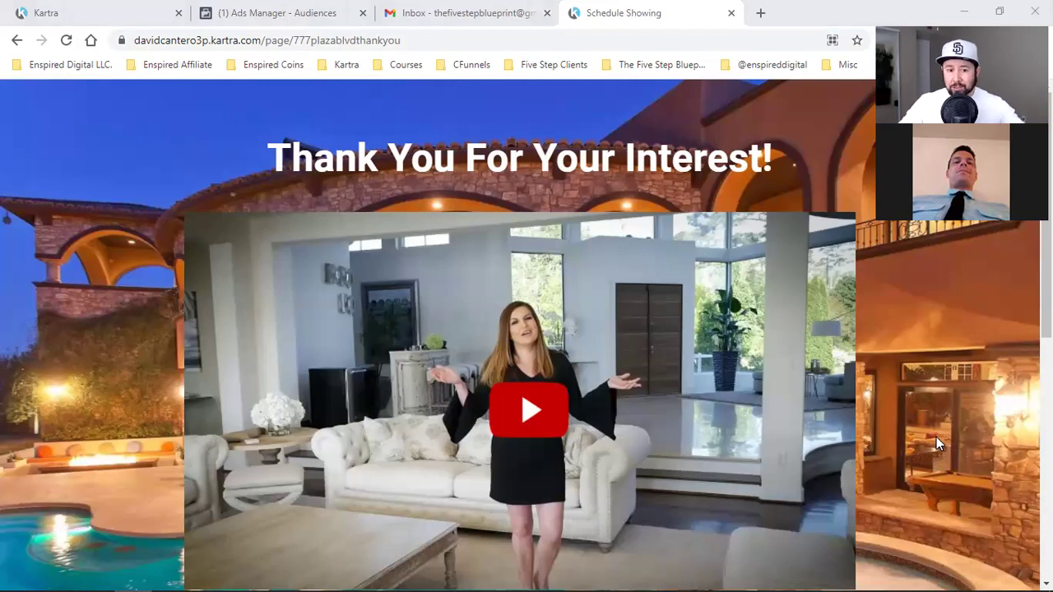
{"action": "left_click", "coordinate": [260, 10]}
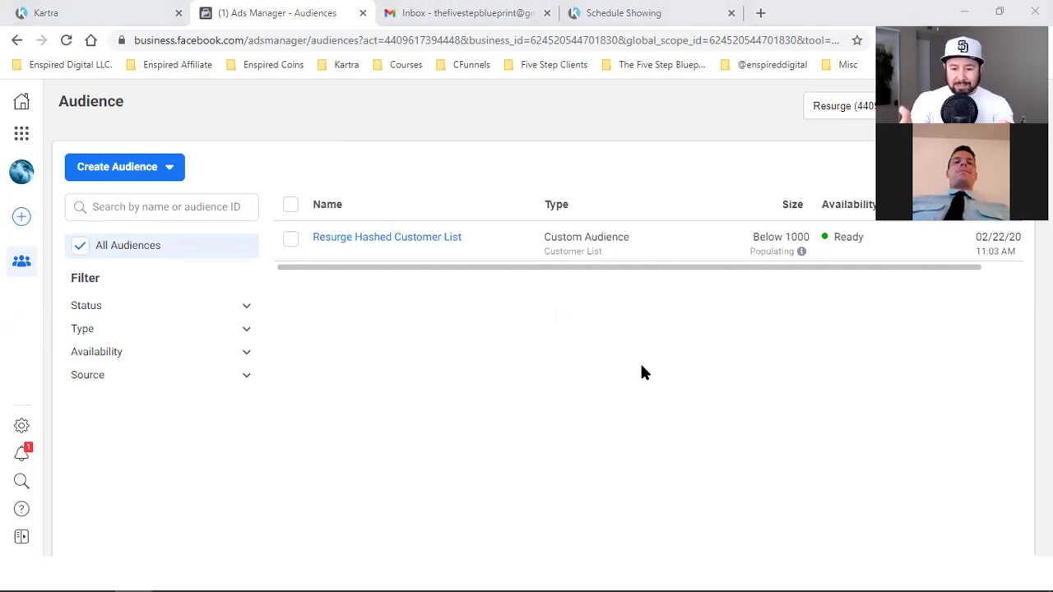
Select the Resurge Hashed Customer List audience and dismiss the tip about updating customer lists
{"action": "triple_click", "coordinate": [780, 237]}
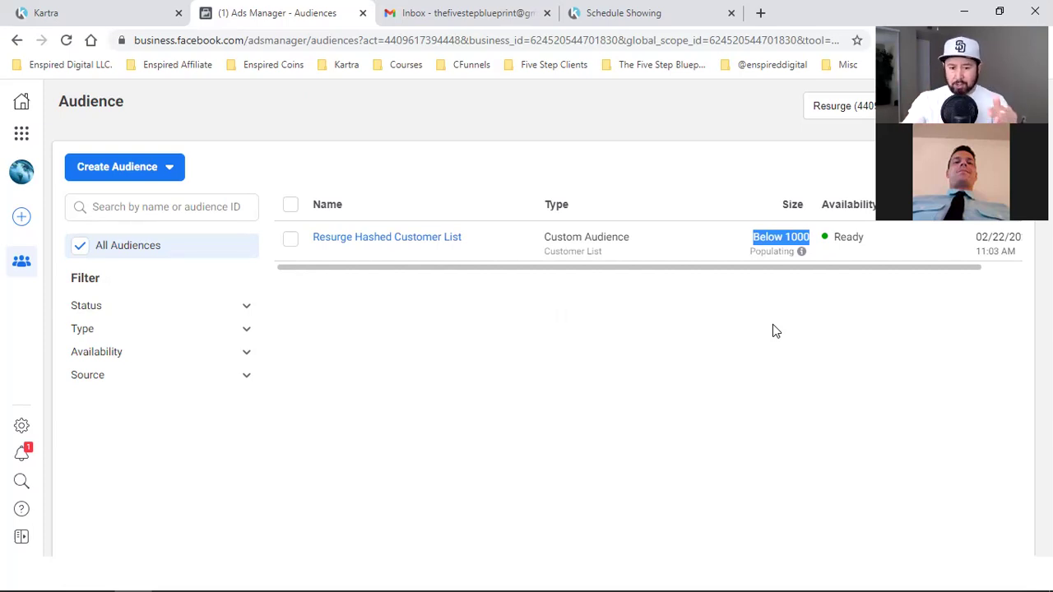
{"action": "left_click", "coordinate": [726, 348]}
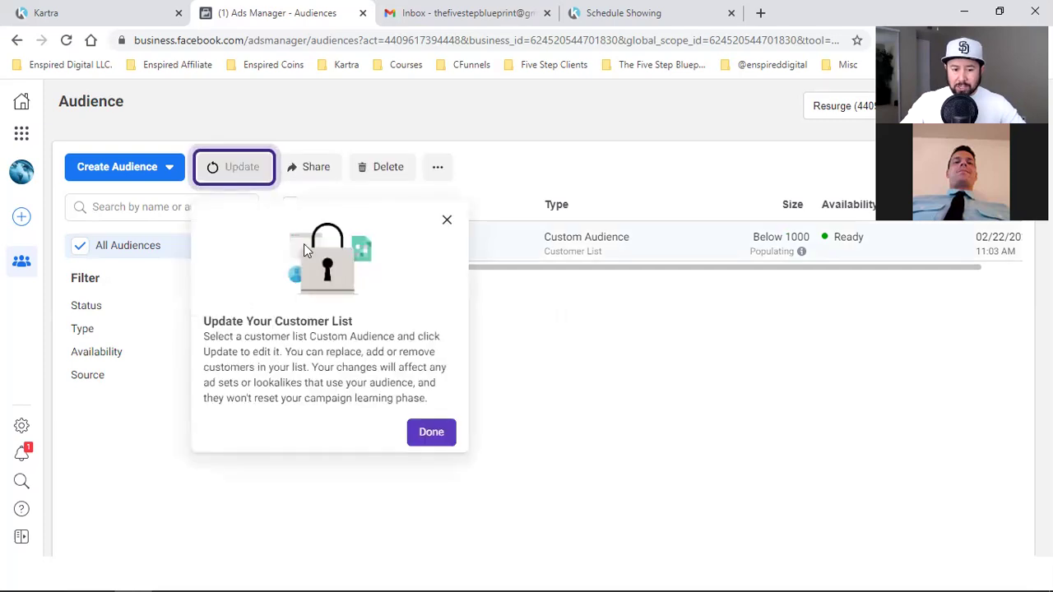
{"action": "left_click", "coordinate": [419, 436]}
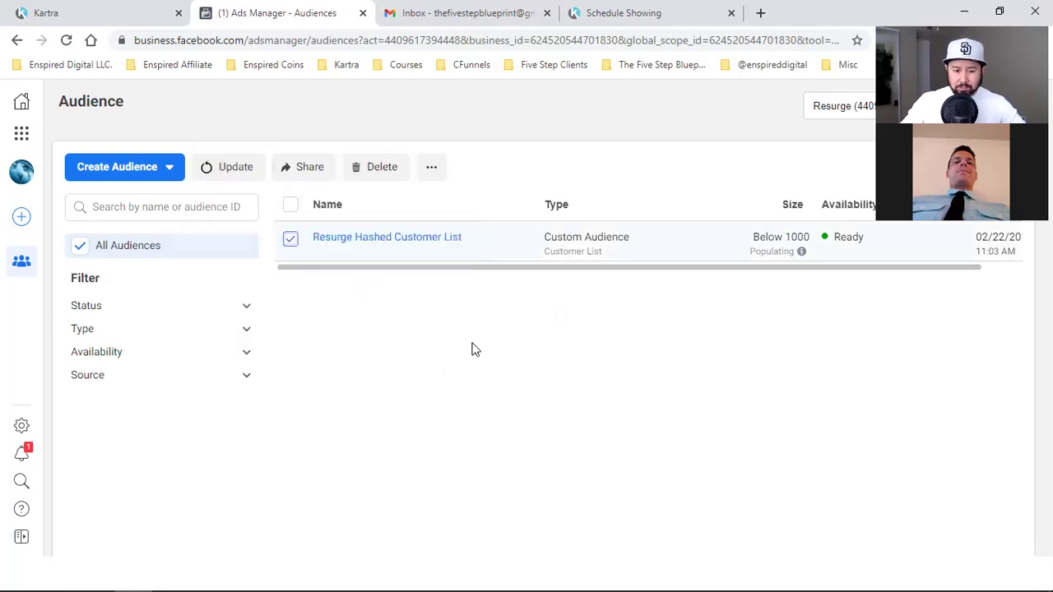
Start a lookalike audience with Resurge Hashed Customer List as its source
{"action": "left_click", "coordinate": [433, 171]}
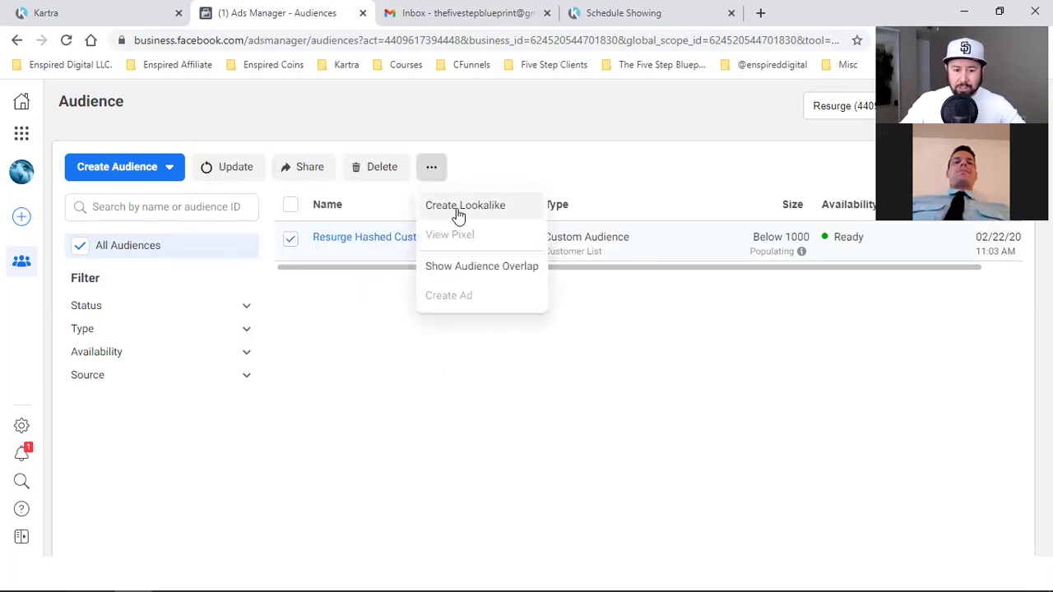
{"action": "left_click", "coordinate": [453, 216]}
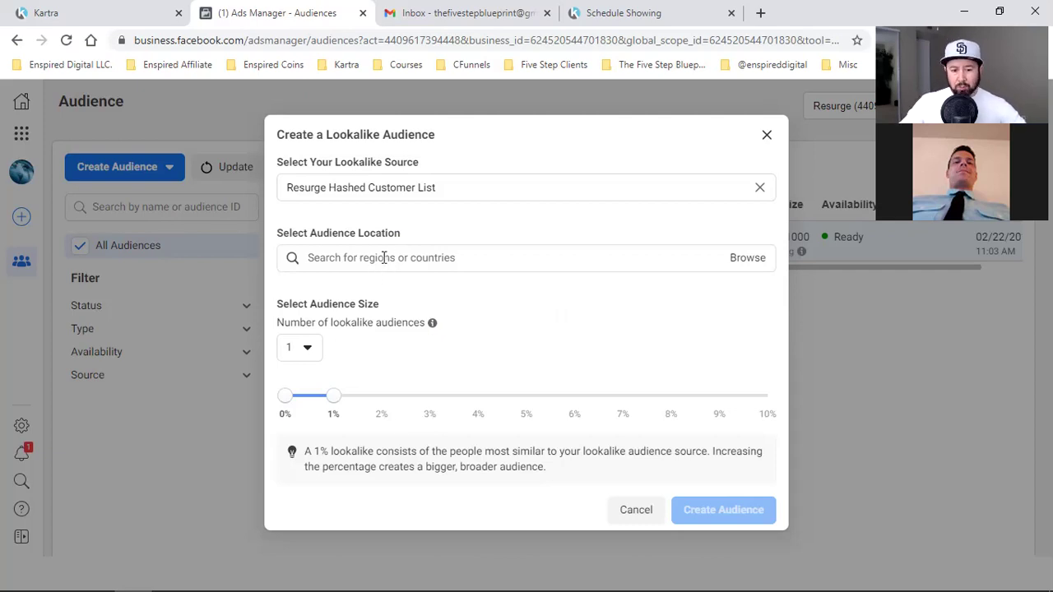
{"action": "triple_click", "coordinate": [321, 183]}
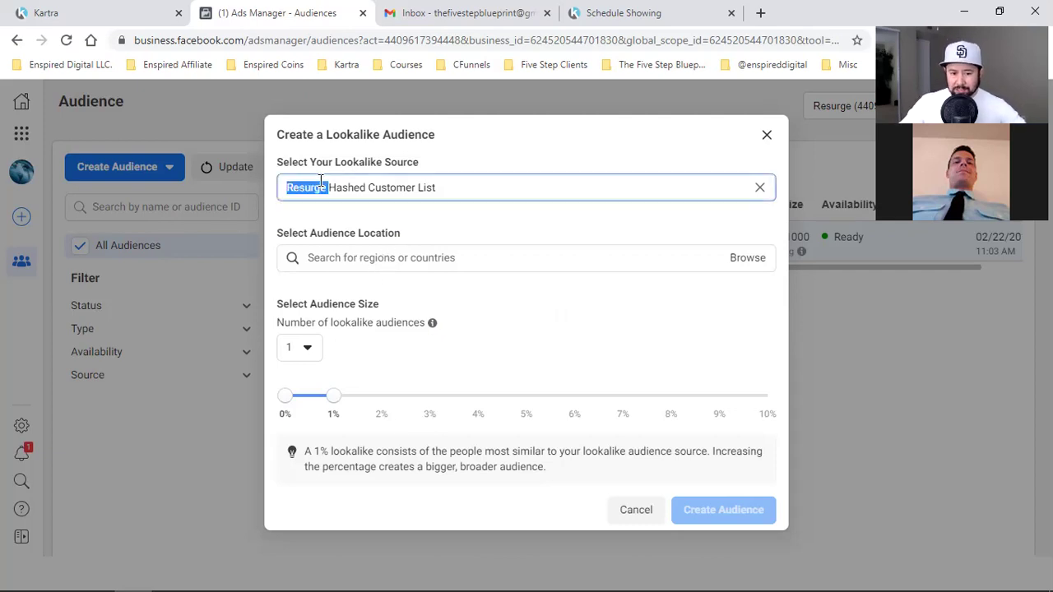
{"action": "triple_click", "coordinate": [344, 162]}
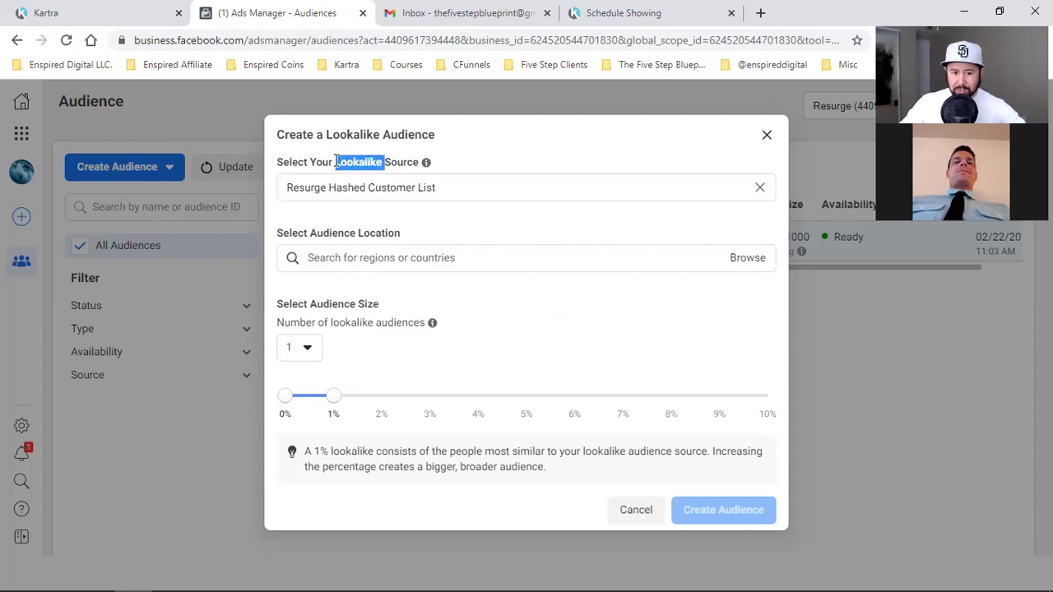
{"action": "left_click", "coordinate": [366, 188]}
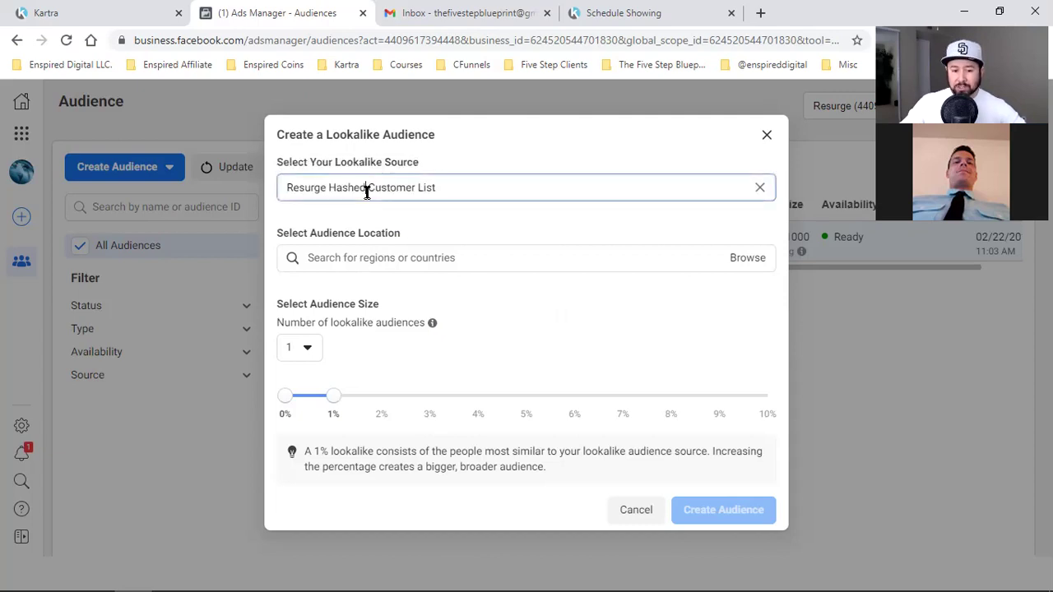
{"action": "triple_click", "coordinate": [367, 189]}
{"action": "left_click", "coordinate": [366, 189]}
{"action": "triple_click", "coordinate": [367, 189]}
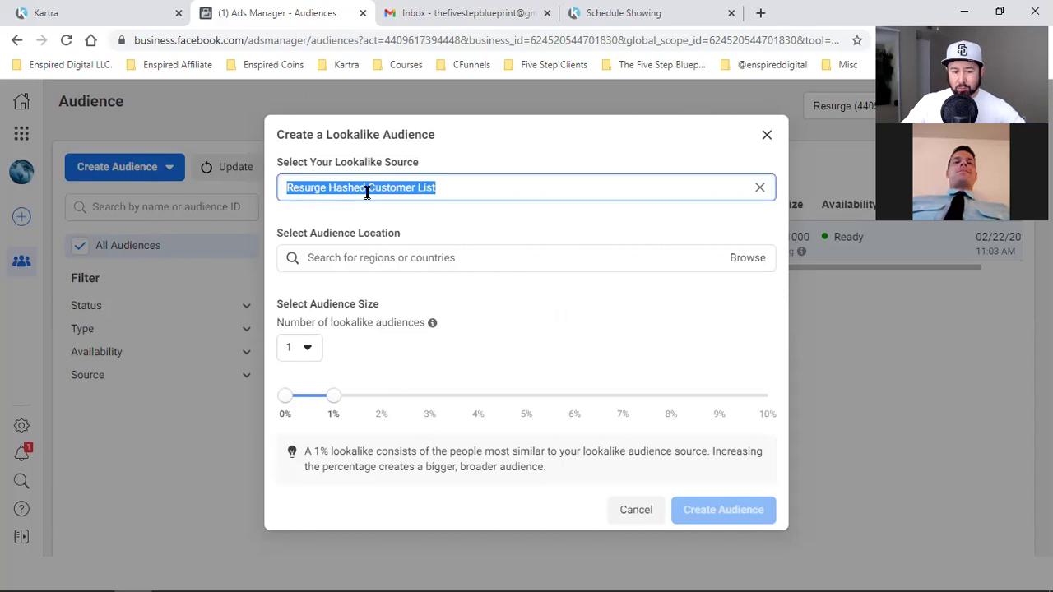
Set the lookalike audience location to United States
{"action": "left_click", "coordinate": [342, 259]}
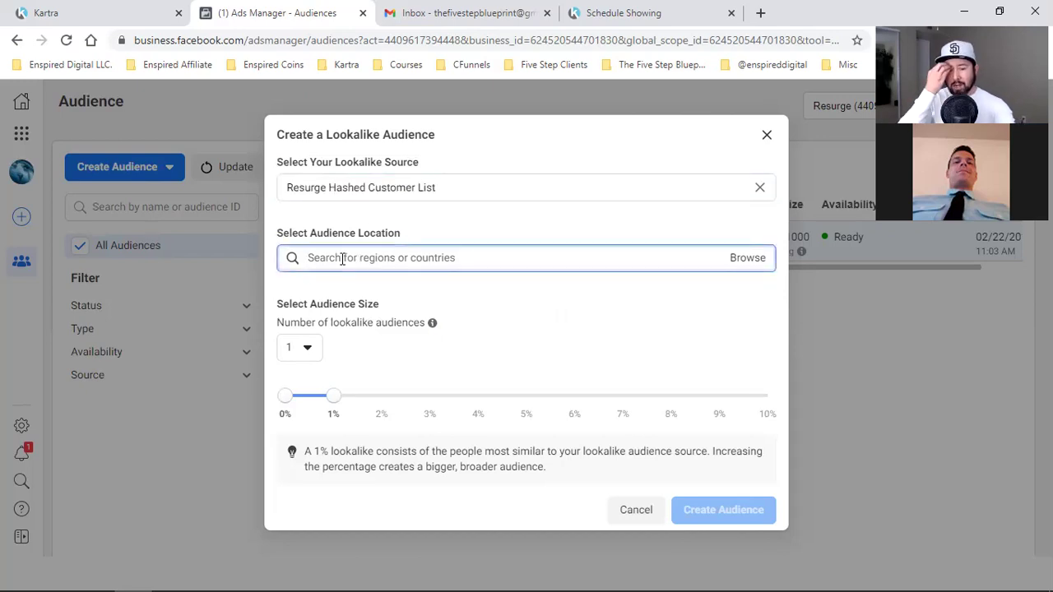
{"action": "type", "text": "unit"}
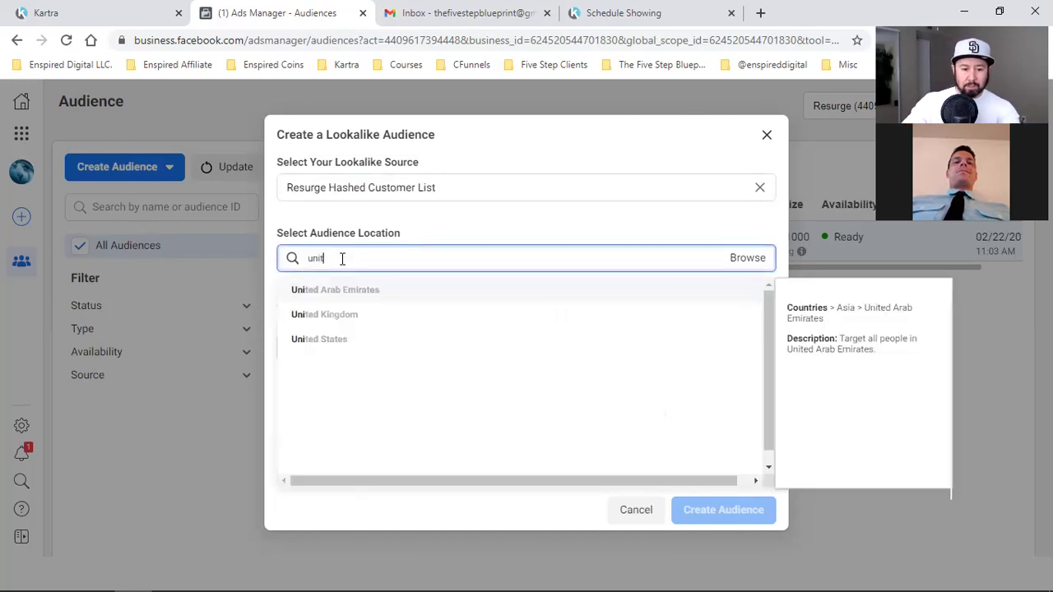
{"action": "left_click", "coordinate": [341, 343]}
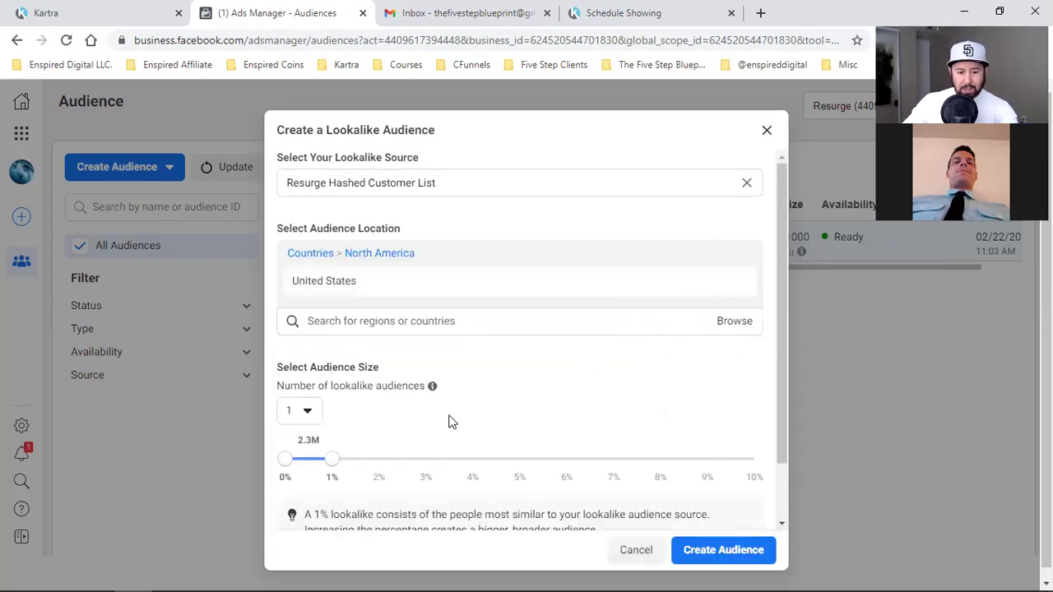
Review the explanation of the 1% lookalike and its estimated reach, and glance at the Schedule Showing thank-you page
{"action": "scroll", "coordinate": [504, 359], "scroll_direction": "down", "scroll_amount": 2}
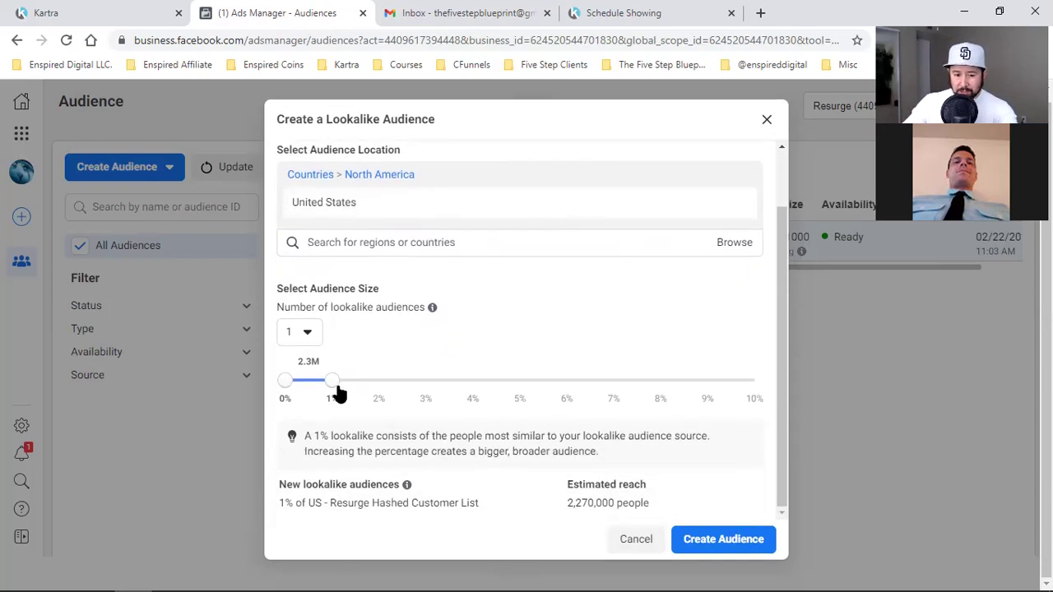
{"action": "left_click_drag", "start_coordinate": [395, 440], "coordinate": [590, 436]}
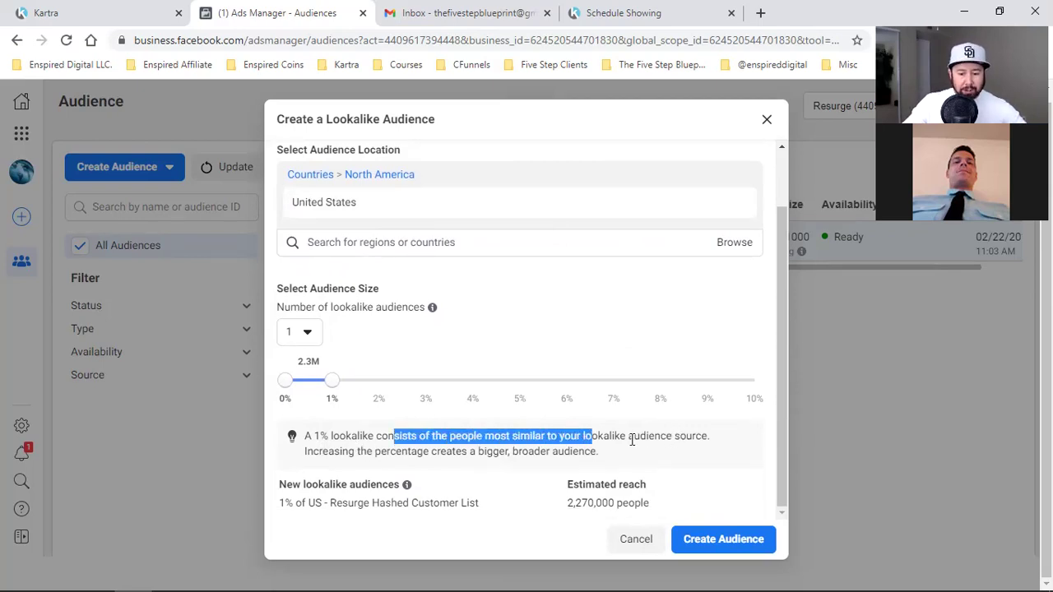
{"action": "left_click", "coordinate": [672, 435]}
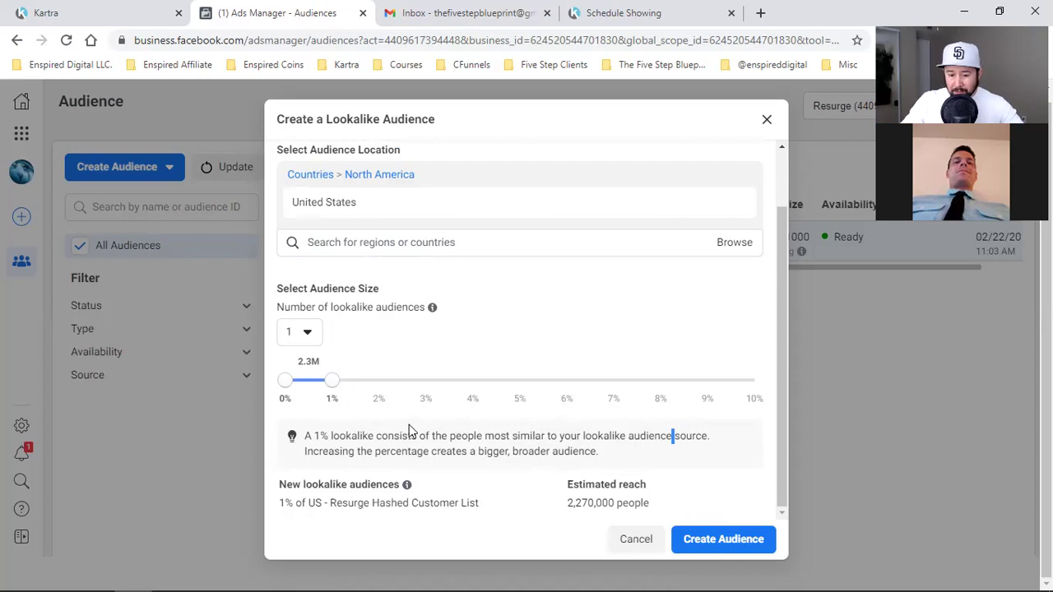
{"action": "double_click", "coordinate": [581, 502]}
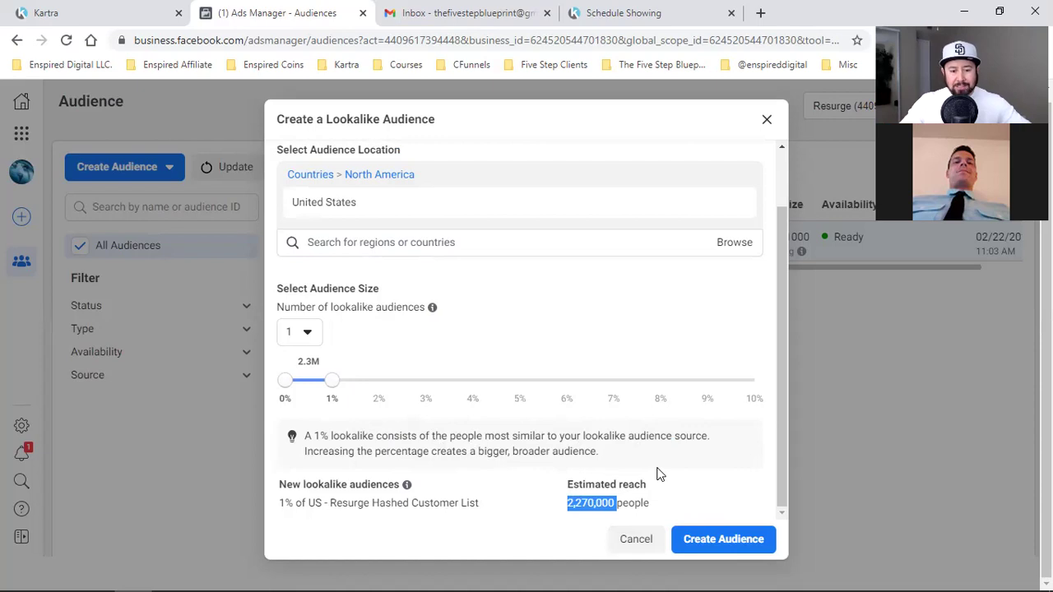
{"action": "left_click", "coordinate": [646, 9]}
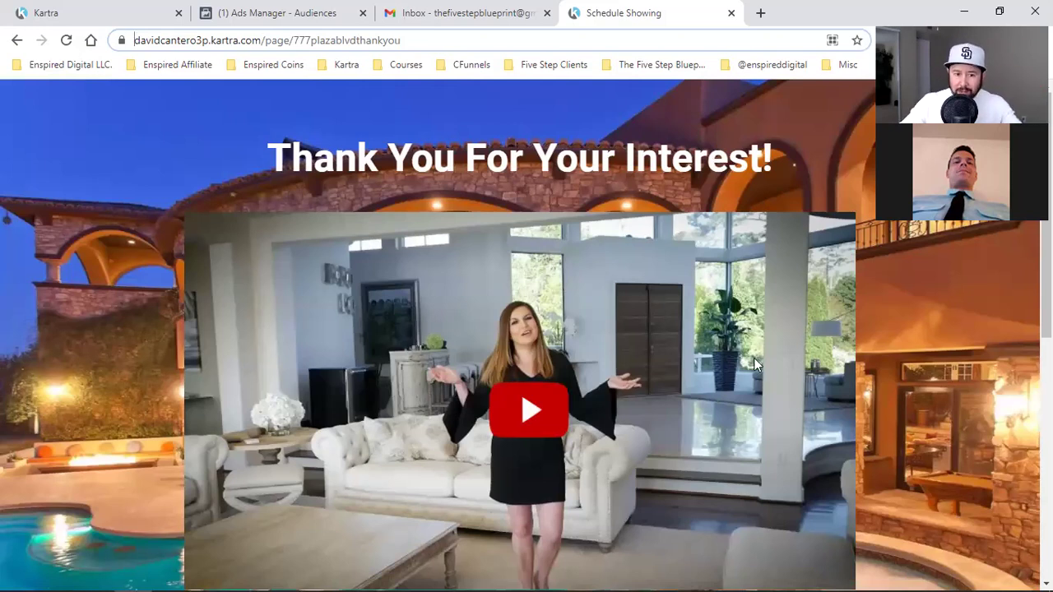
{"action": "left_click", "coordinate": [298, 11]}
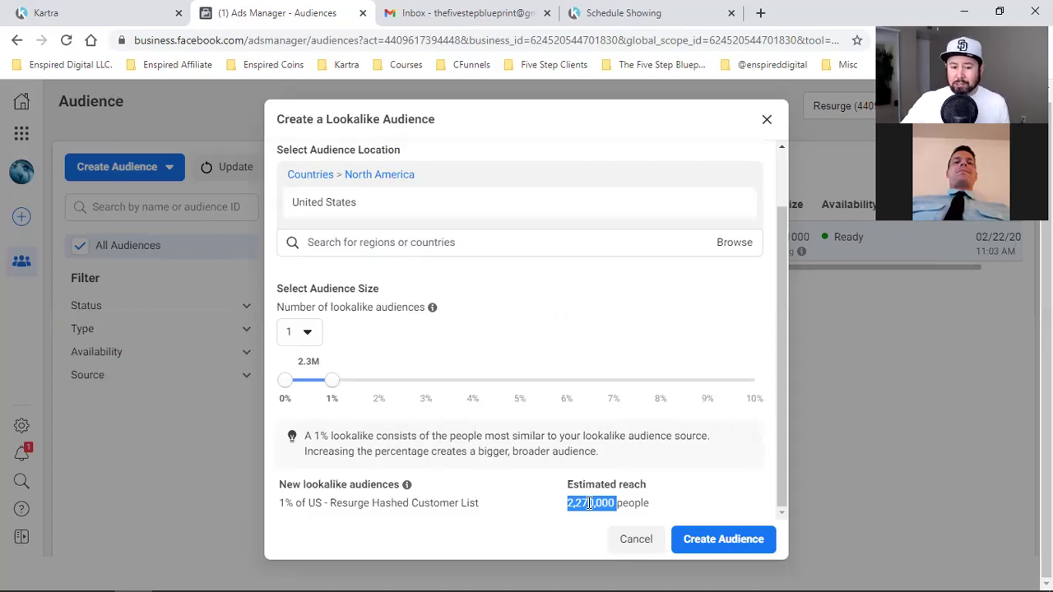
{"action": "scroll", "coordinate": [353, 411], "scroll_direction": "up", "scroll_amount": 1}
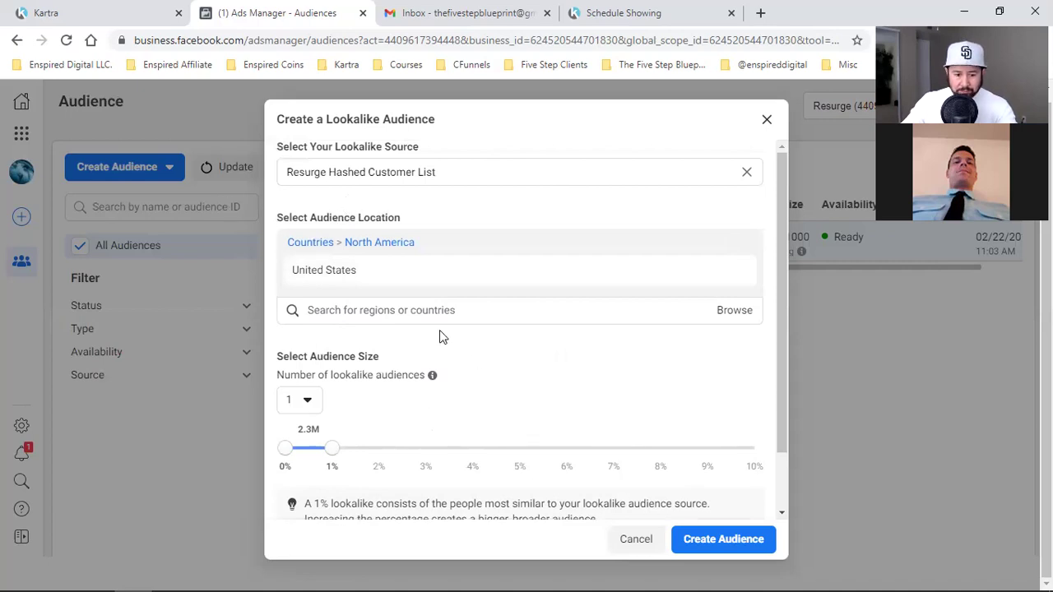
{"action": "scroll", "coordinate": [439, 332], "scroll_direction": "down", "scroll_amount": 1}
{"action": "scroll", "coordinate": [516, 487], "scroll_direction": "up", "scroll_amount": 1}
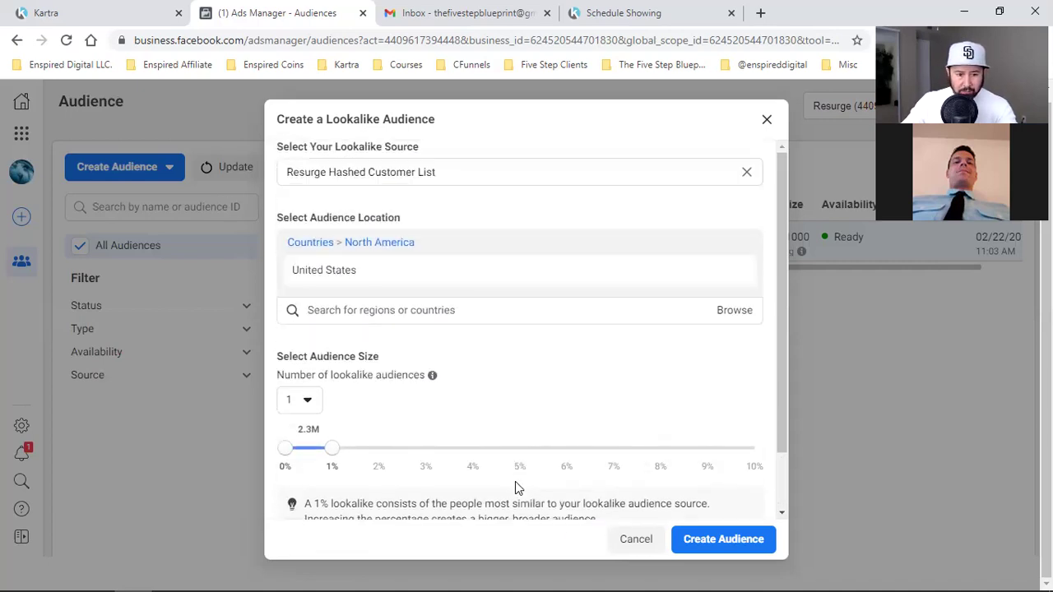
Set the number of lookalike audiences to 3 and extend the third audience's range to 5%
{"action": "left_click", "coordinate": [309, 403]}
{"action": "left_click", "coordinate": [333, 282]}
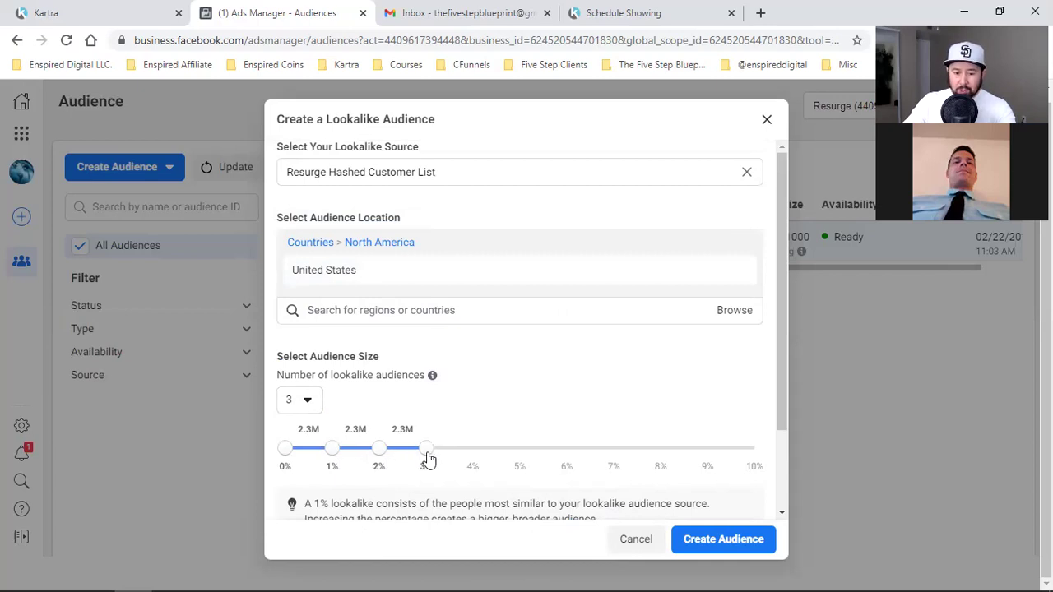
{"action": "left_click_drag", "start_coordinate": [428, 458], "coordinate": [518, 452]}
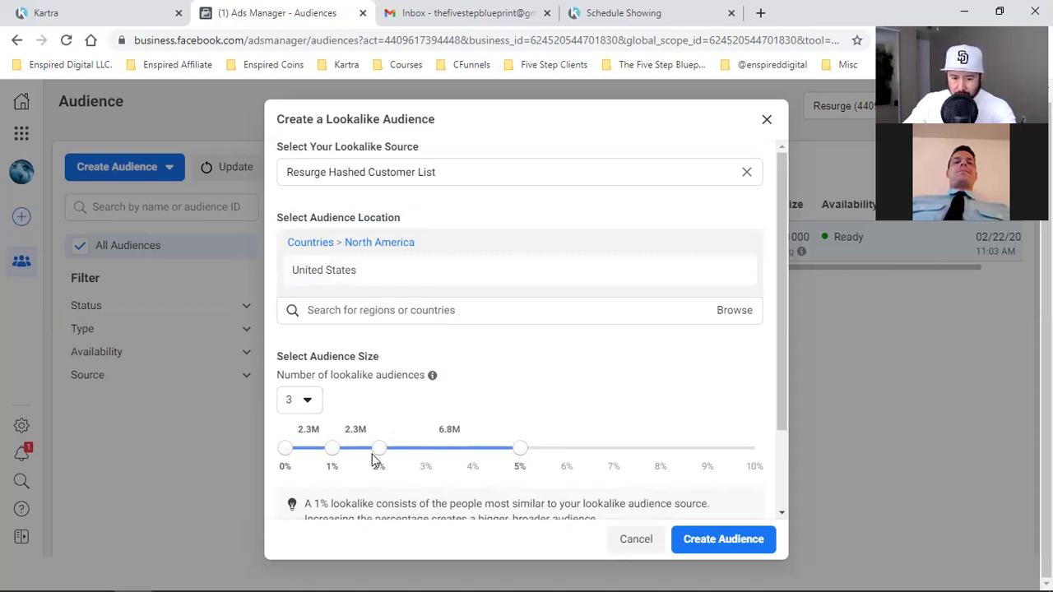
Check the new lookalike audiences and their estimated reach, create them, and reload the list of all audiences
{"action": "scroll", "coordinate": [604, 362], "scroll_direction": "down", "scroll_amount": 1}
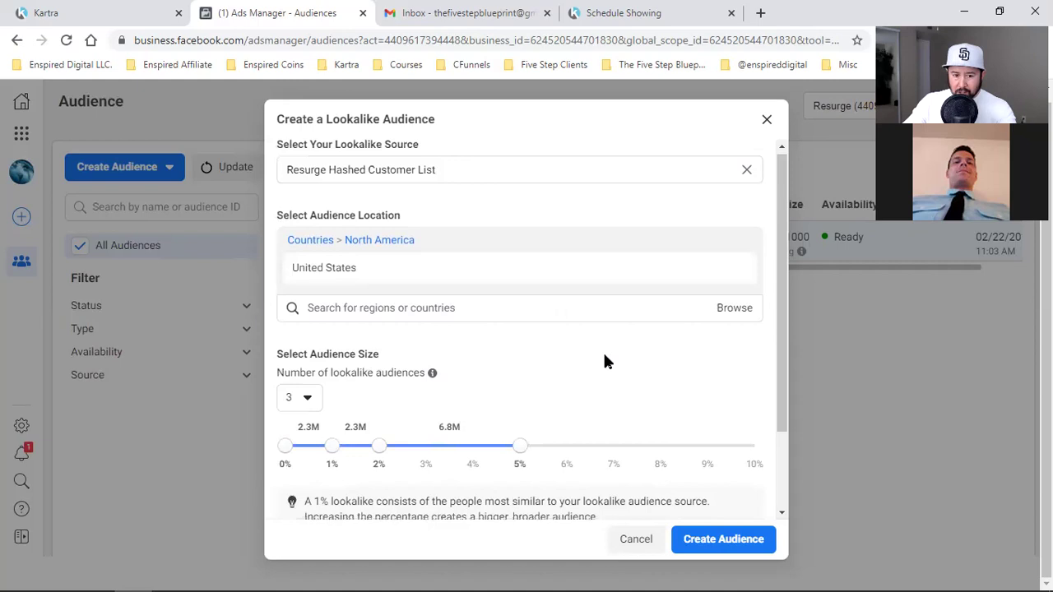
{"action": "scroll", "coordinate": [605, 356], "scroll_direction": "down", "scroll_amount": 1}
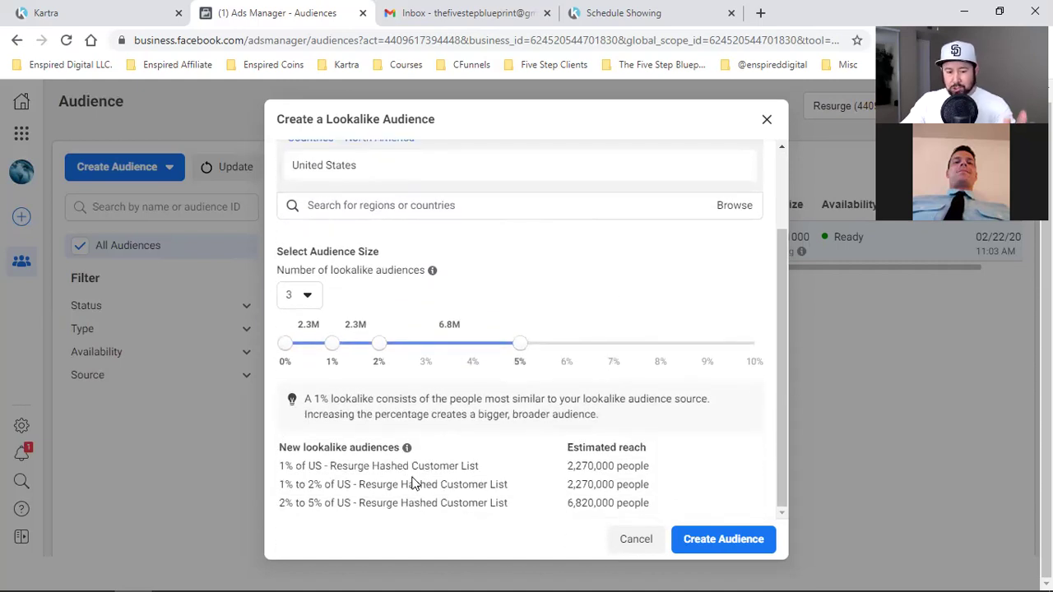
{"action": "scroll", "coordinate": [416, 484], "scroll_direction": "up", "scroll_amount": 2}
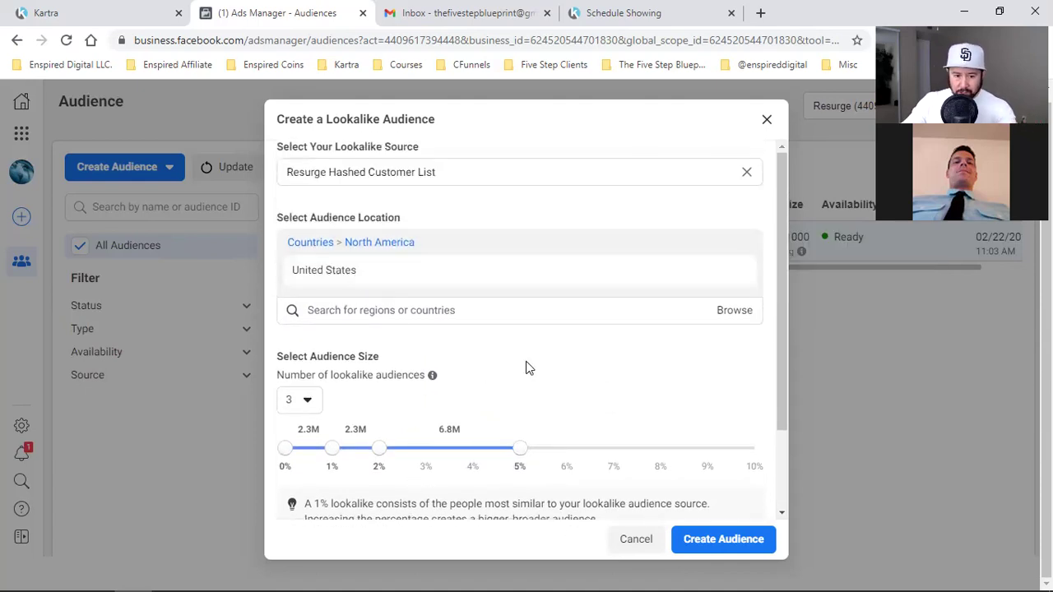
{"action": "scroll", "coordinate": [525, 365], "scroll_direction": "down", "scroll_amount": 2}
{"action": "scroll", "coordinate": [607, 446], "scroll_direction": "up", "scroll_amount": 2}
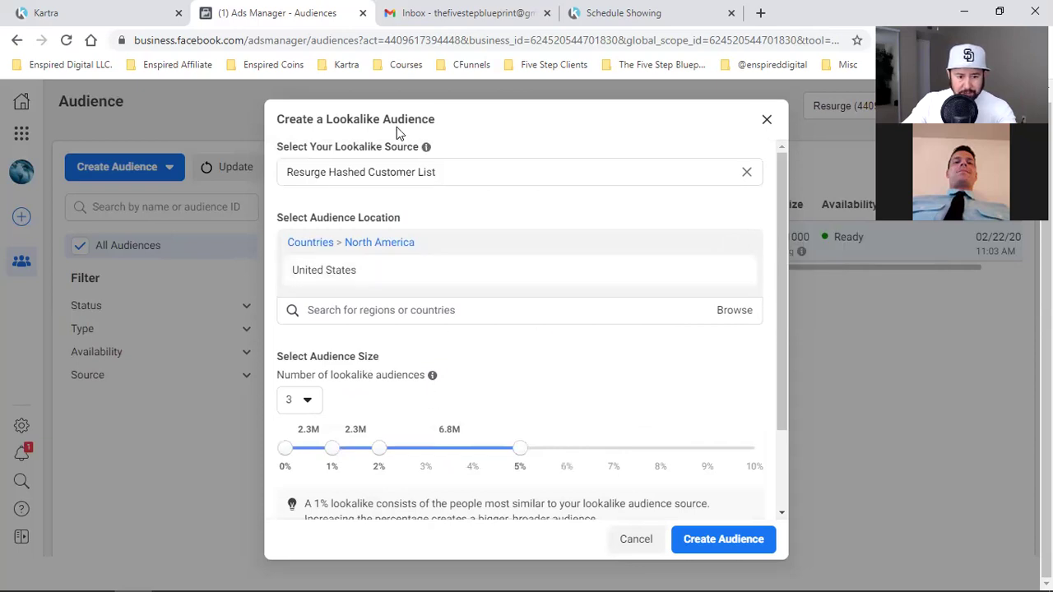
{"action": "left_click", "coordinate": [716, 540]}
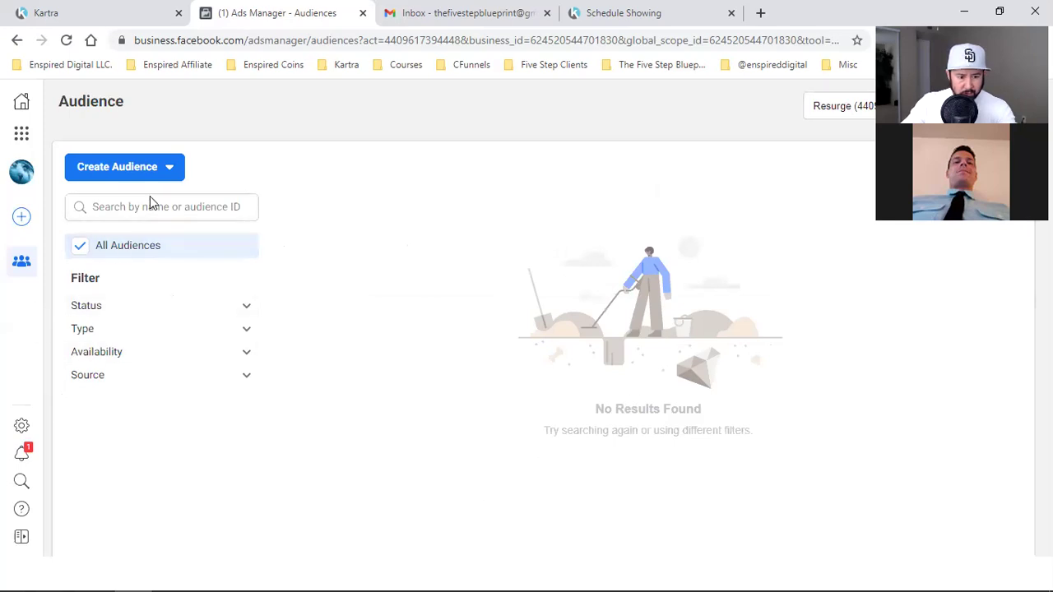
{"action": "left_click", "coordinate": [80, 255]}
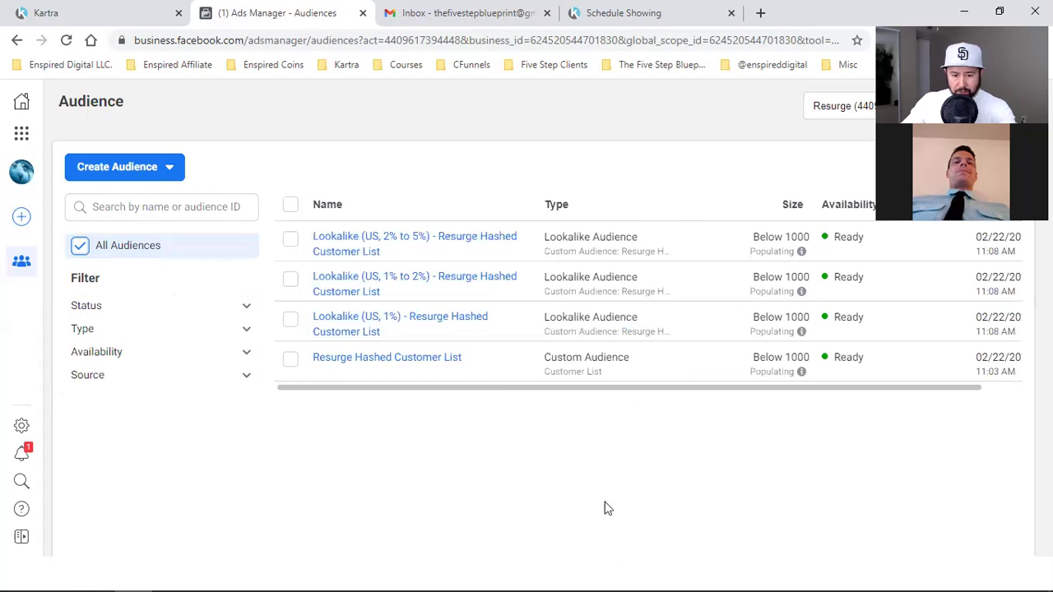
View the edit options of the US 2% to 5% lookalike audience and close them without saving
{"action": "mouse_move", "coordinate": [353, 231]}
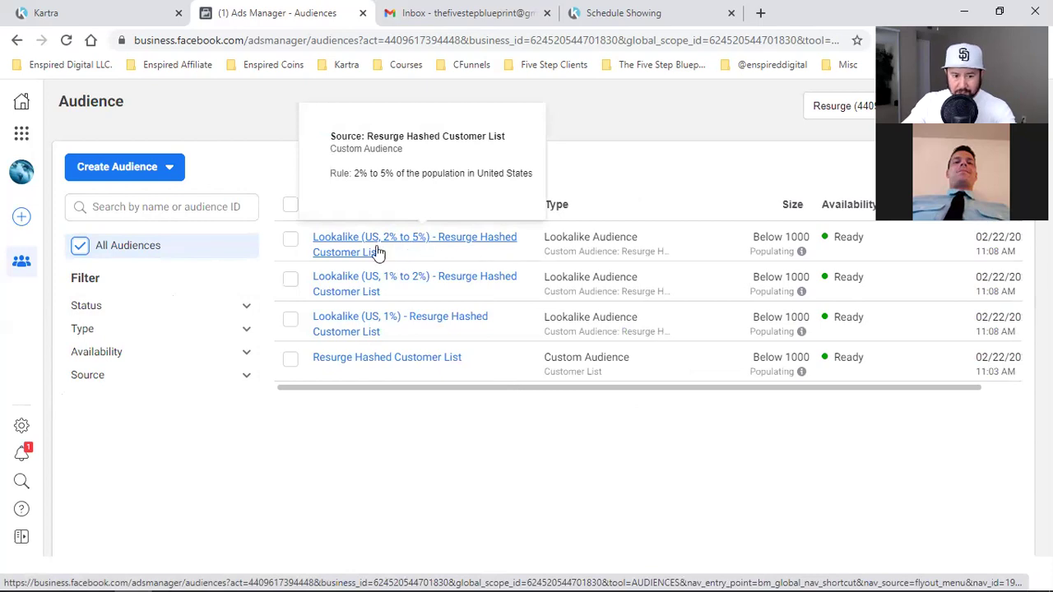
{"action": "left_click", "coordinate": [290, 239]}
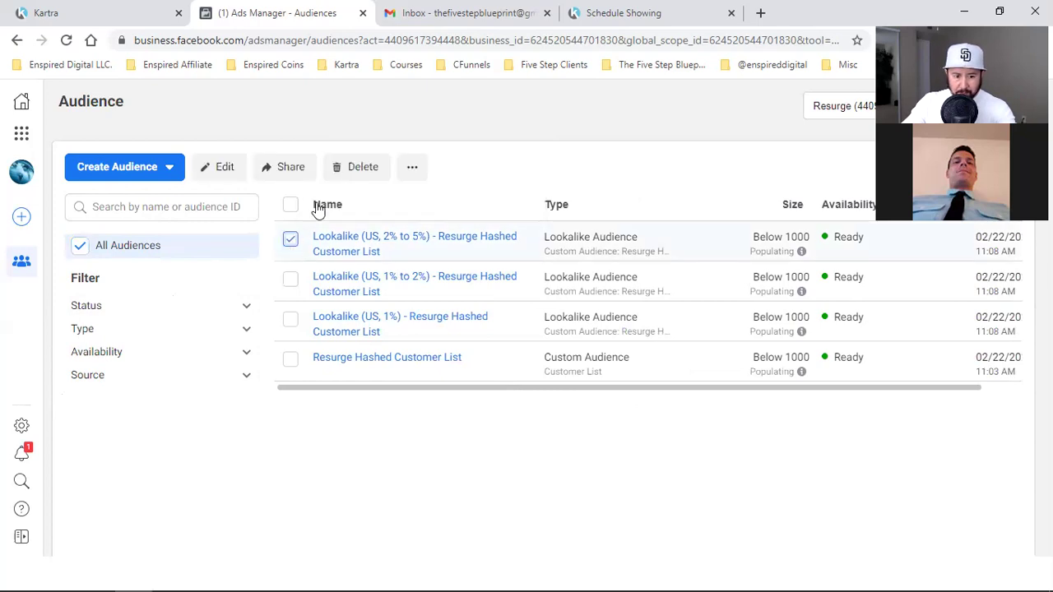
{"action": "left_click", "coordinate": [234, 173]}
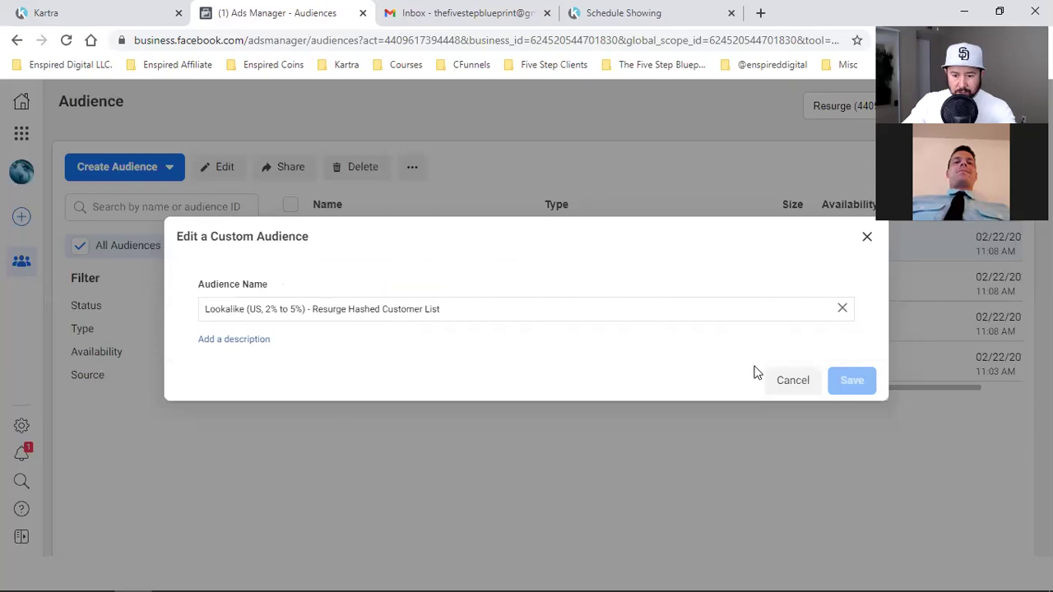
{"action": "left_click", "coordinate": [786, 384]}
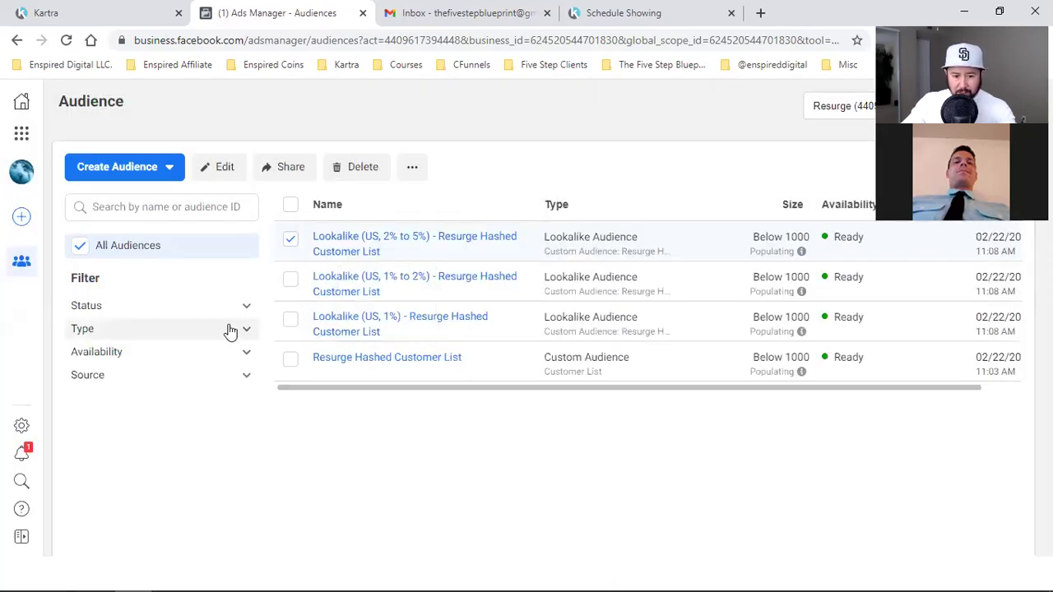
Add the US 1% to 2% and US 1% lookalikes to the selection and deselect all three lookalike audiences
{"action": "left_click", "coordinate": [289, 283]}
{"action": "left_click", "coordinate": [290, 321]}
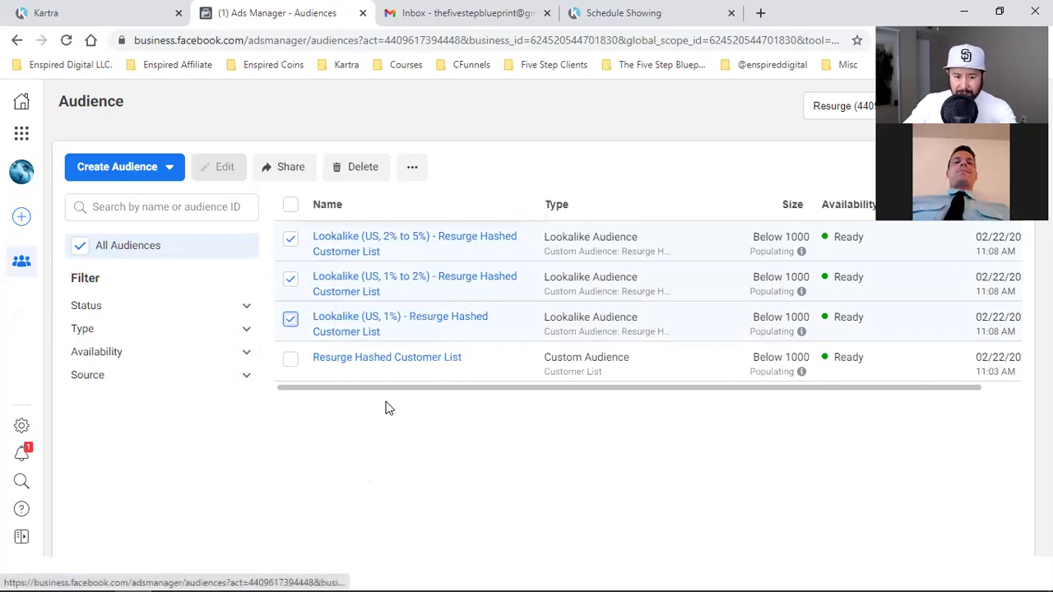
{"action": "left_click", "coordinate": [291, 321]}
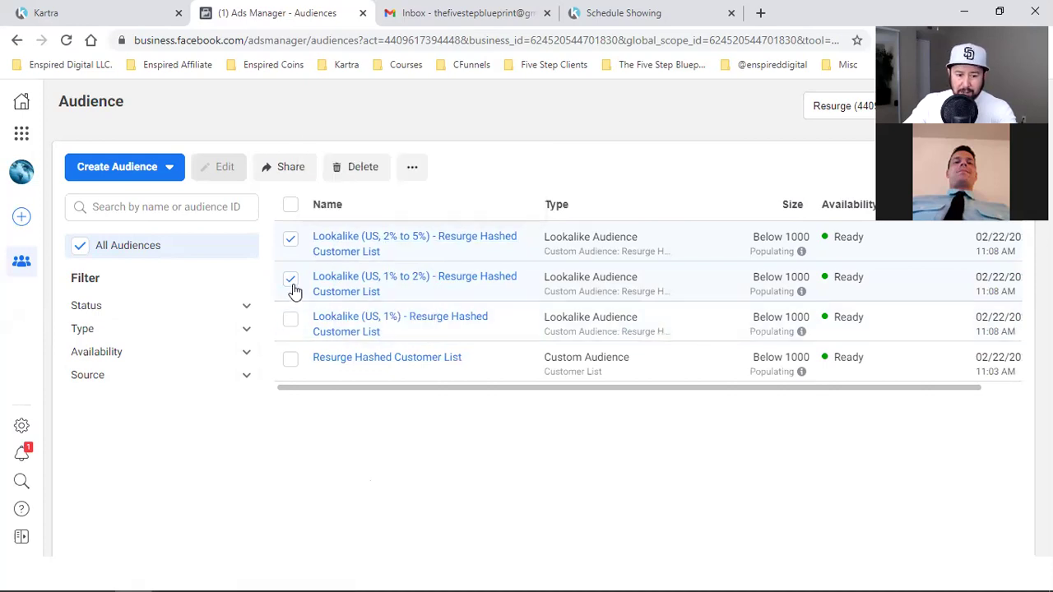
{"action": "left_click", "coordinate": [294, 288]}
{"action": "left_click", "coordinate": [291, 239]}
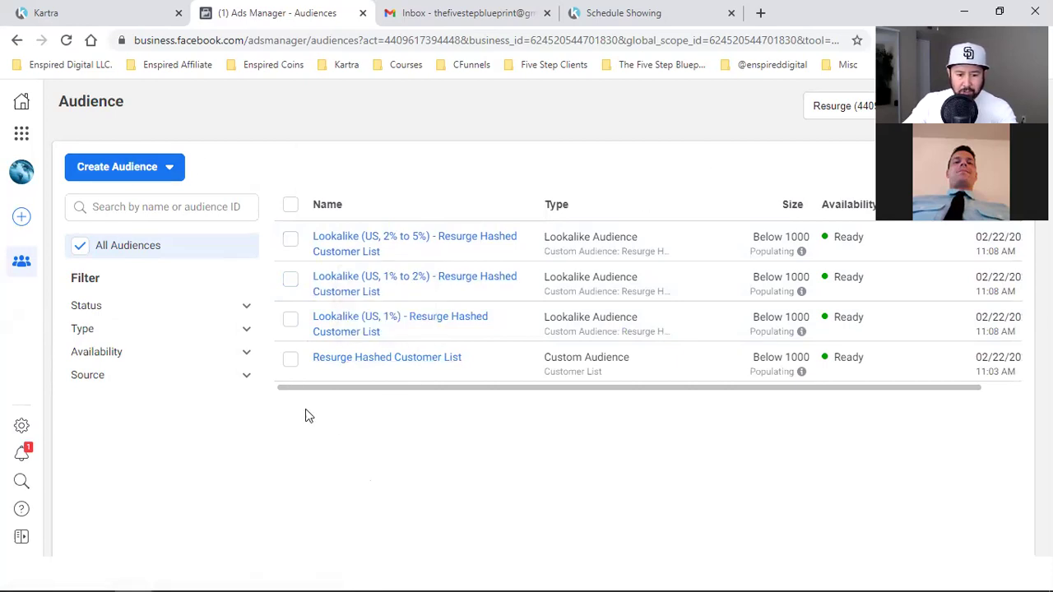
Start a new lookalike audience from the Resurge Hashed Customer List with Canada as its location
{"action": "left_click", "coordinate": [290, 360]}
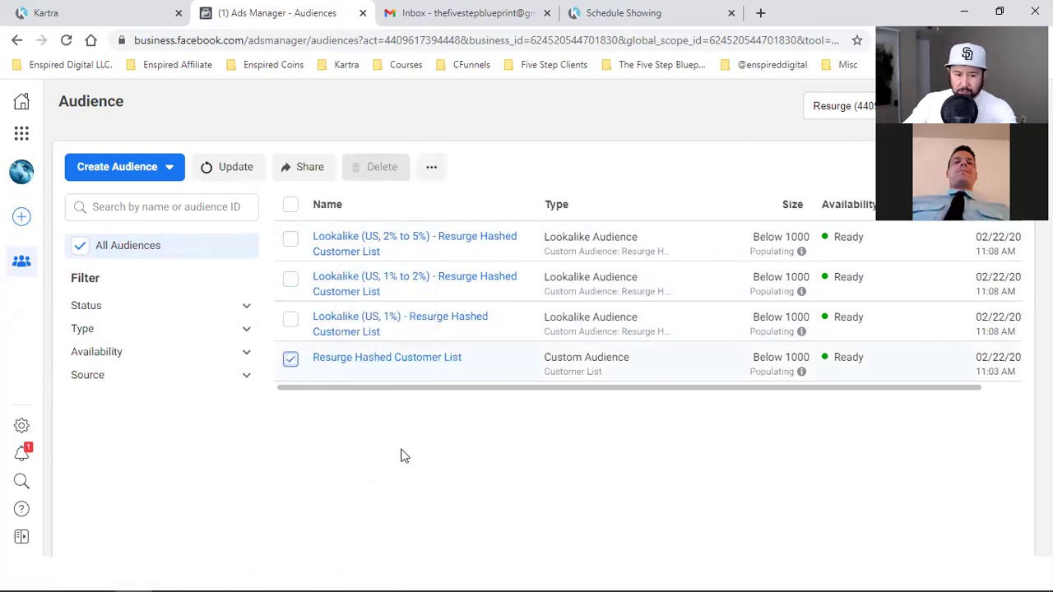
{"action": "left_click", "coordinate": [434, 167]}
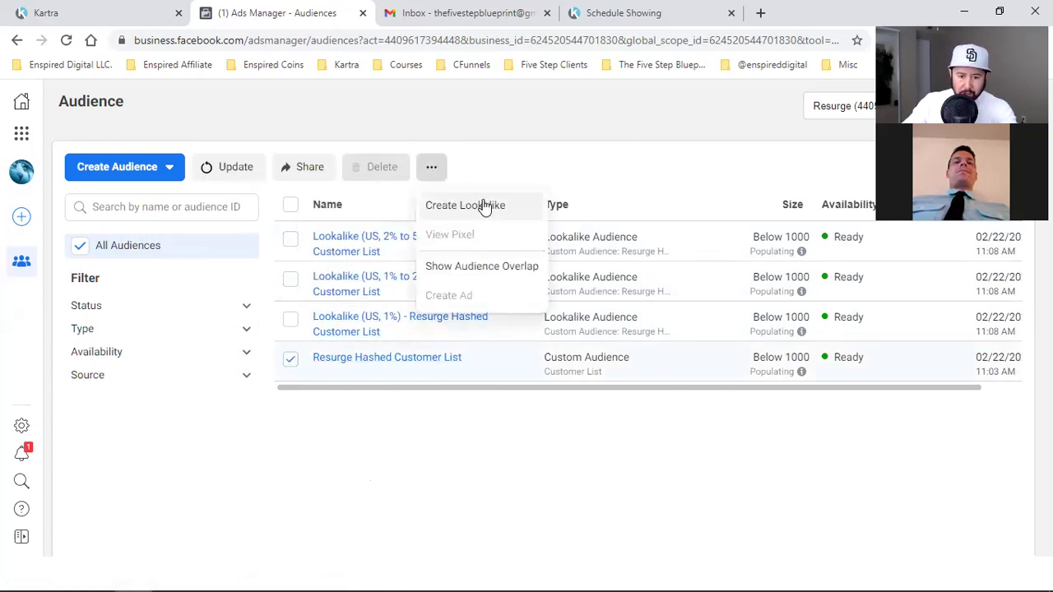
{"action": "left_click", "coordinate": [485, 206]}
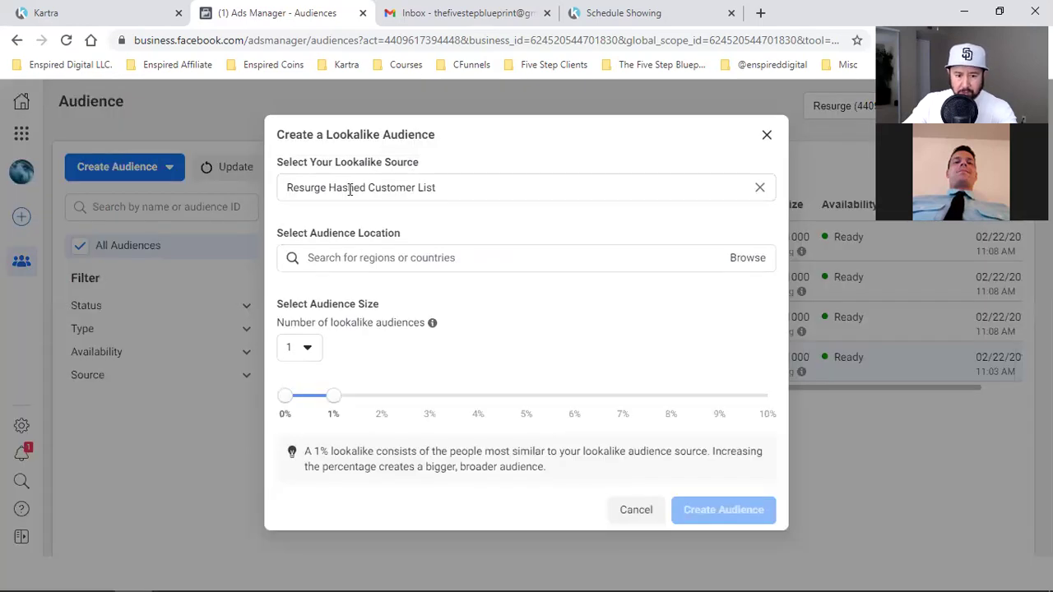
{"action": "left_click", "coordinate": [358, 258]}
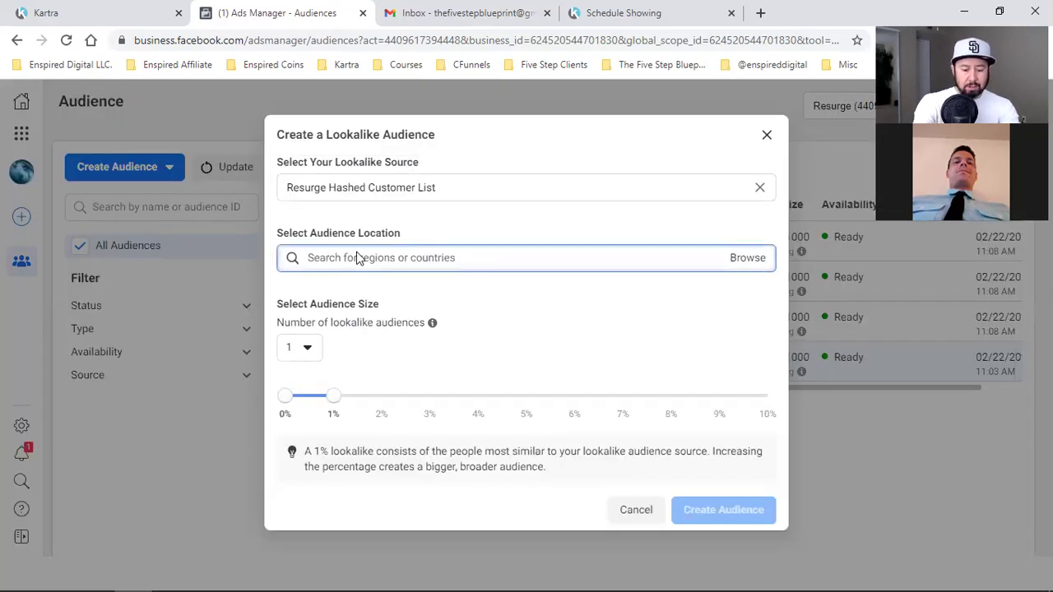
{"action": "type", "text": "canad"}
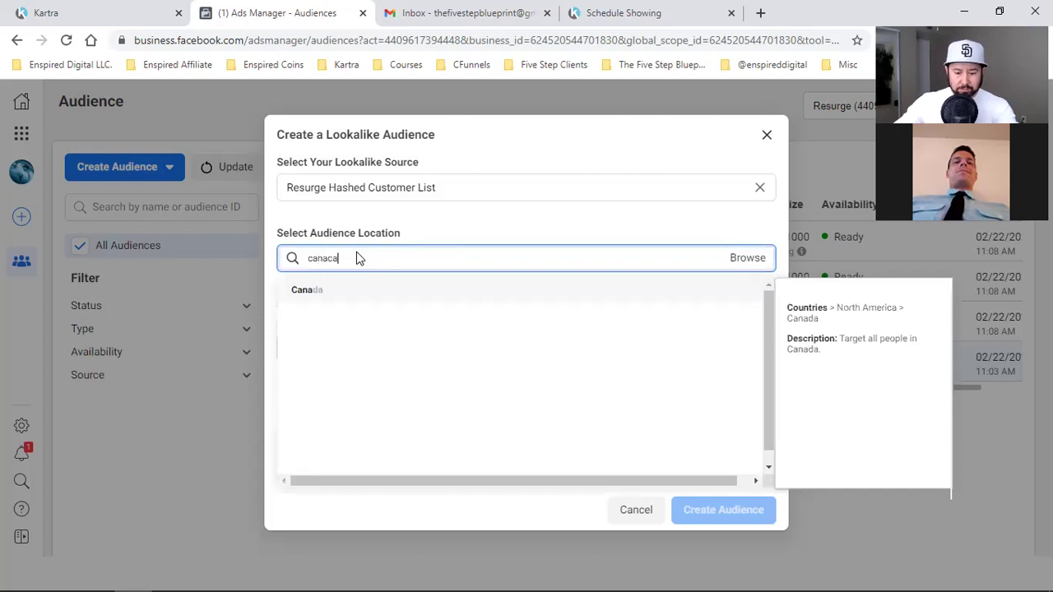
{"action": "key", "text": "BackSpace"}
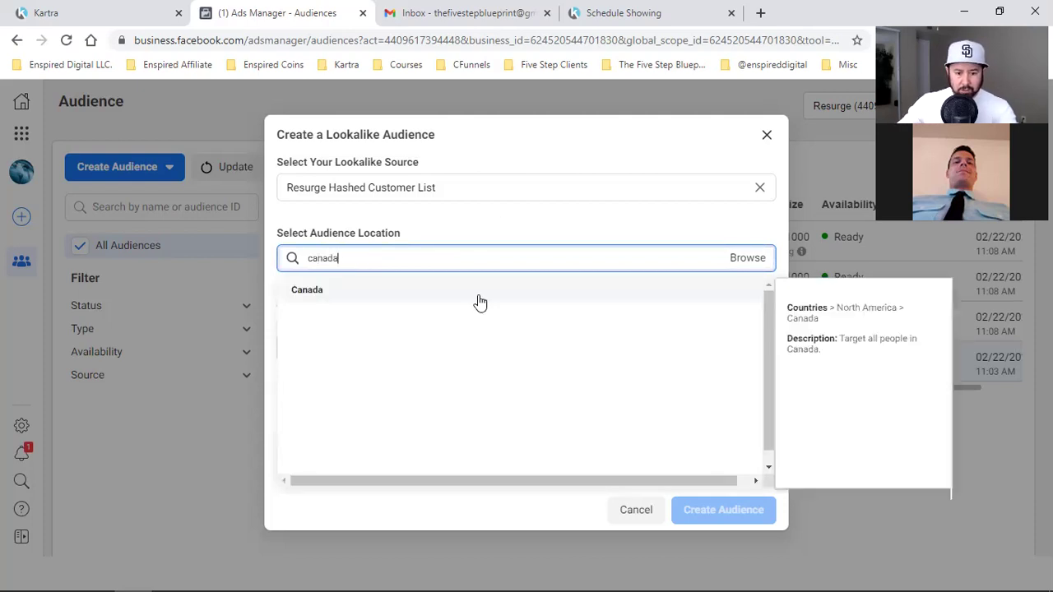
{"action": "left_click", "coordinate": [479, 299]}
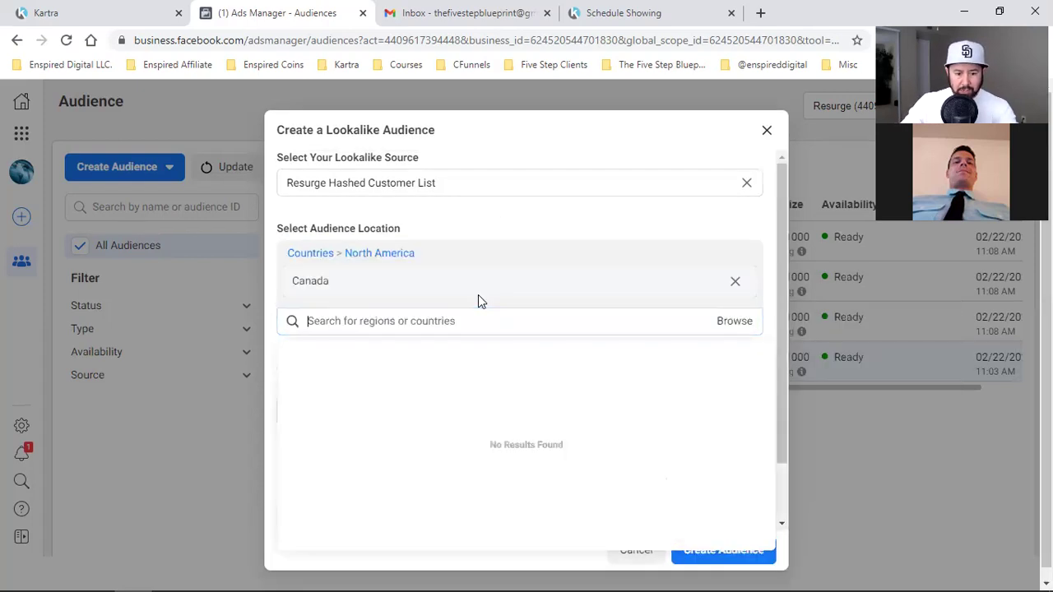
{"action": "left_click", "coordinate": [716, 206]}
Set 3 lookalike audiences for Canada, extend the third audience's range to 5%, and create them
{"action": "scroll", "coordinate": [553, 372], "scroll_direction": "down", "scroll_amount": 1}
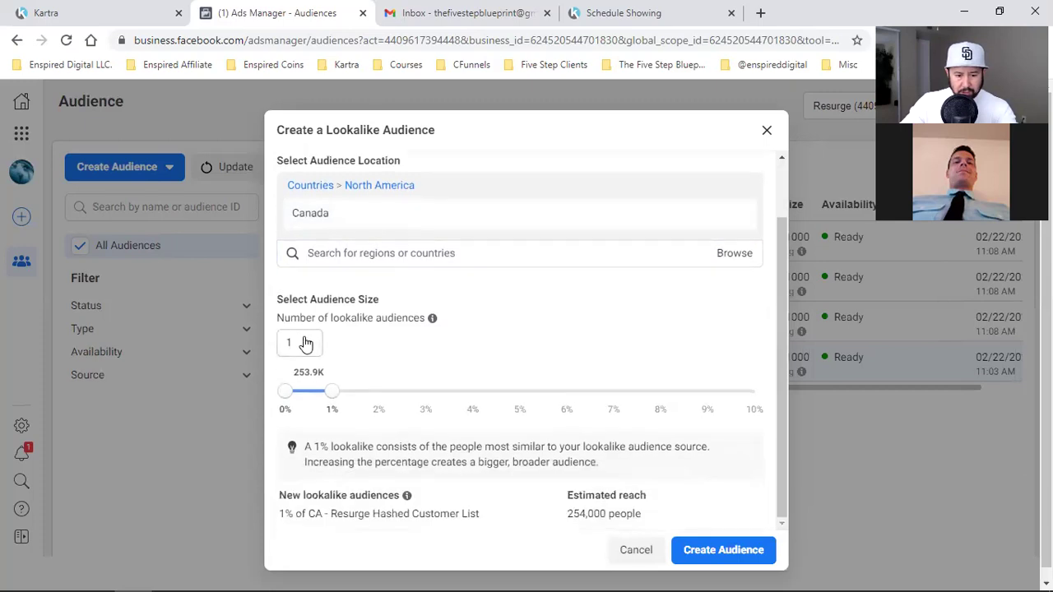
{"action": "left_click", "coordinate": [306, 344]}
{"action": "left_click", "coordinate": [321, 428]}
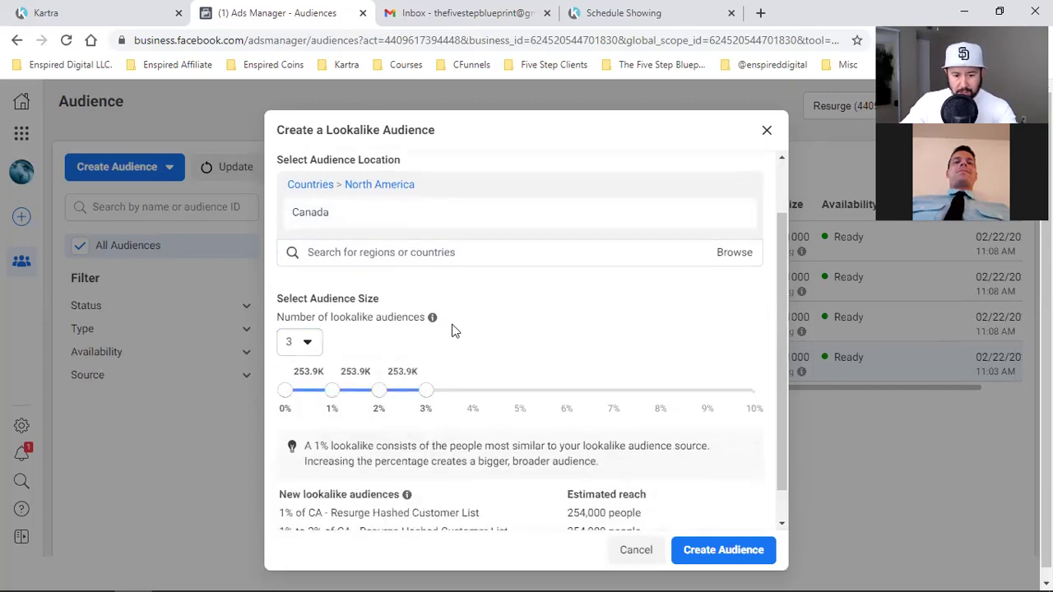
{"action": "scroll", "coordinate": [454, 328], "scroll_direction": "down", "scroll_amount": 1}
{"action": "left_click_drag", "start_coordinate": [426, 353], "coordinate": [516, 347]}
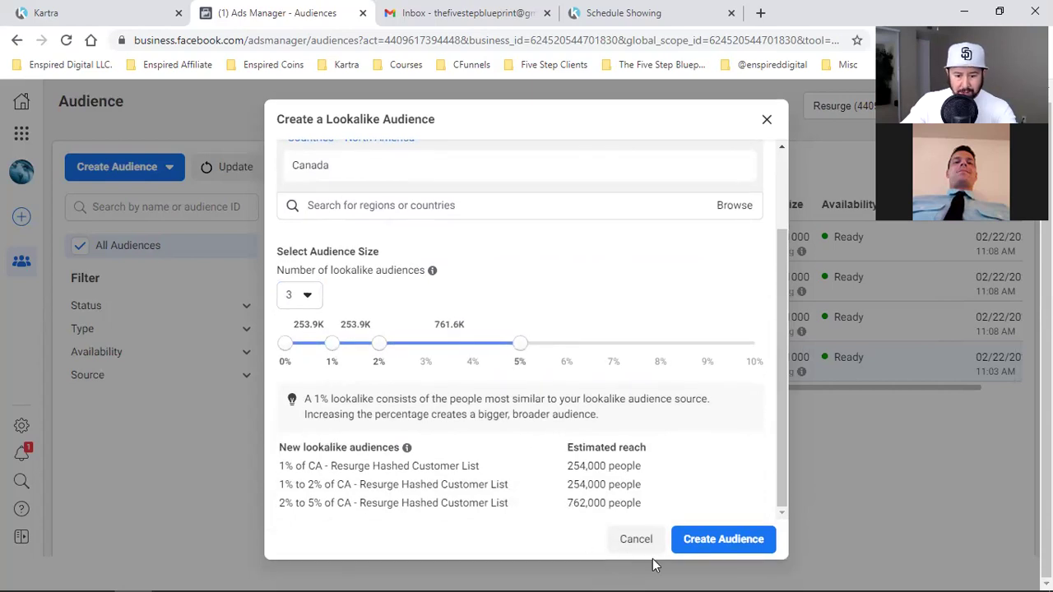
{"action": "left_click", "coordinate": [728, 543]}
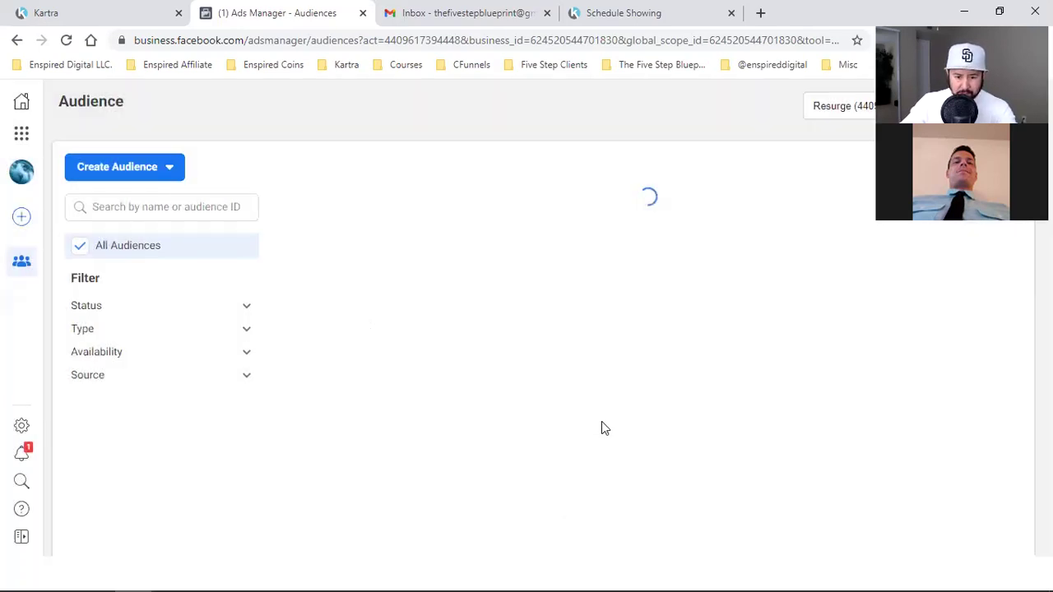
Start another lookalike audience from the Resurge Hashed Customer List with the United Kingdom as its location
{"action": "left_click", "coordinate": [293, 485]}
{"action": "left_click", "coordinate": [430, 169]}
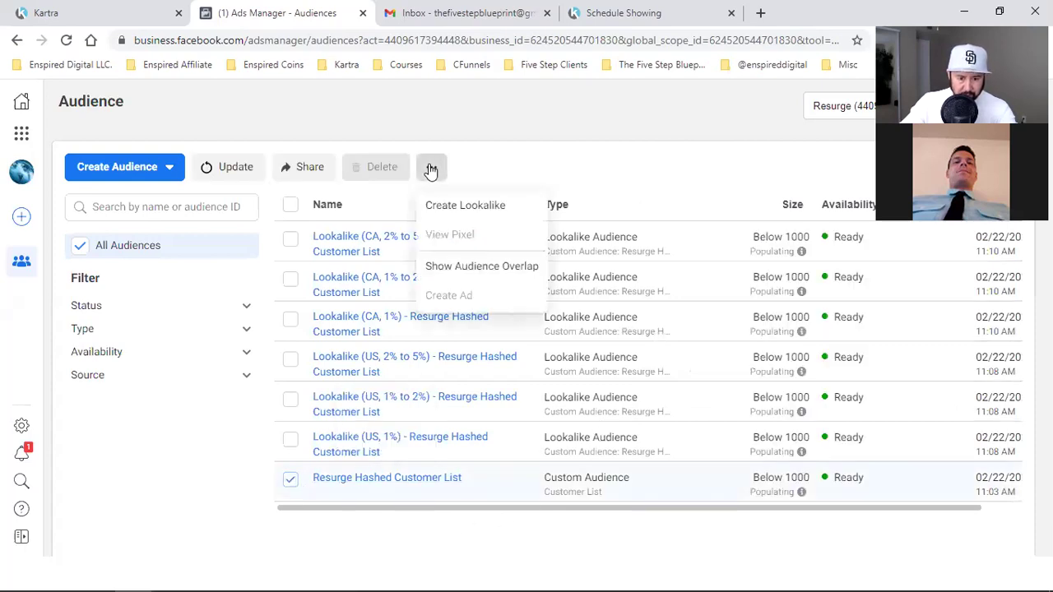
{"action": "left_click", "coordinate": [491, 211]}
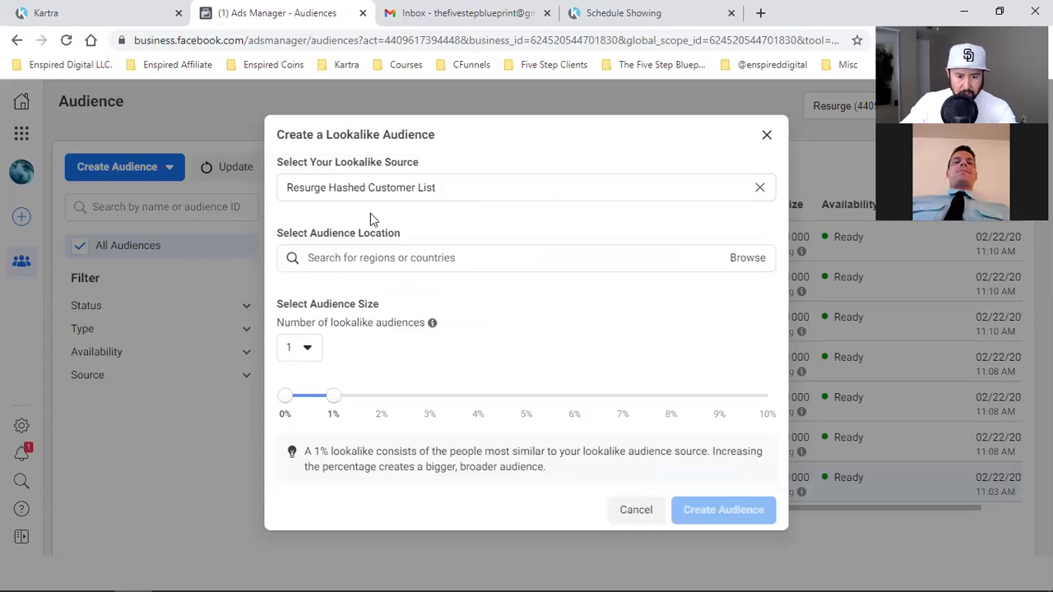
{"action": "left_click", "coordinate": [349, 257]}
{"action": "type", "text": "u"}
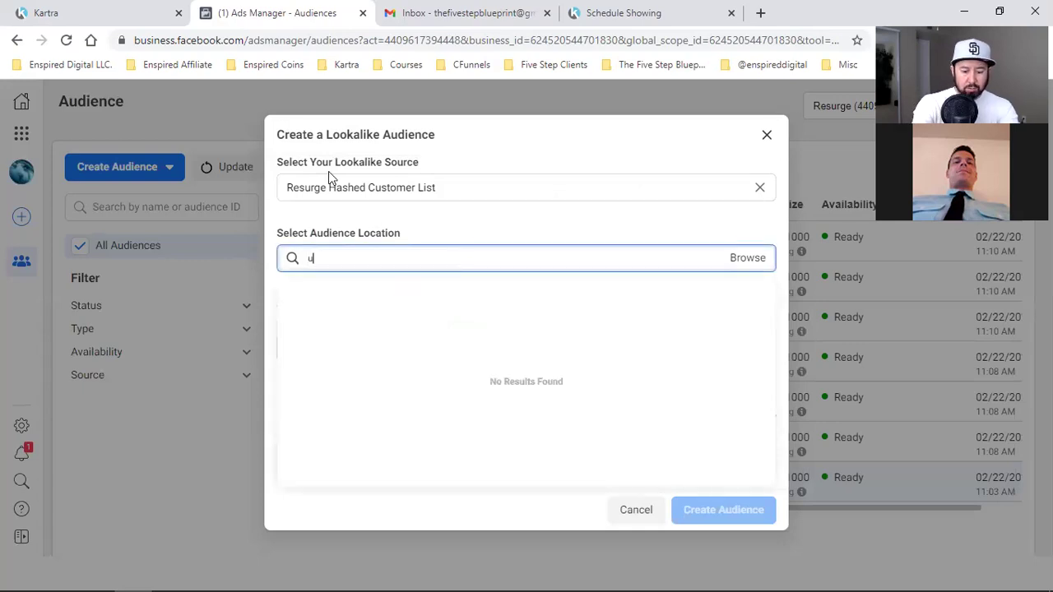
{"action": "type", "text": "nited"}
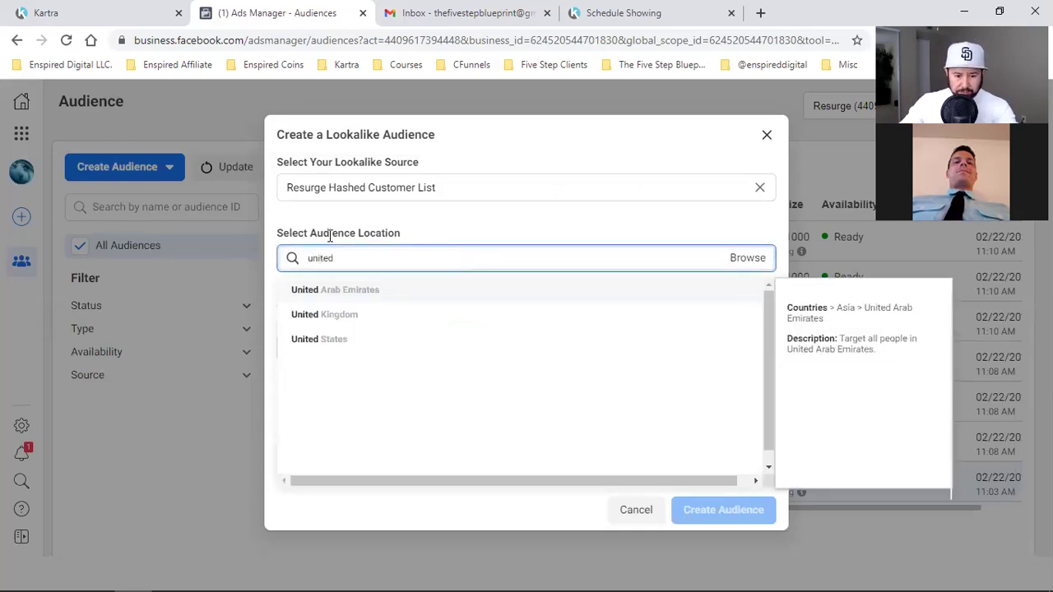
{"action": "left_click", "coordinate": [330, 317]}
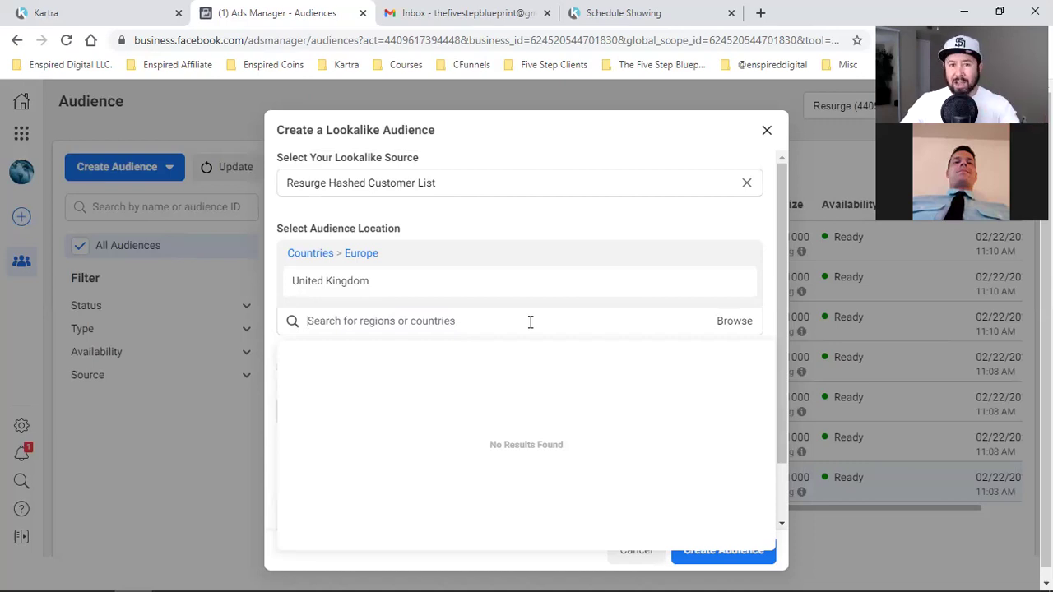
{"action": "left_click", "coordinate": [539, 220]}
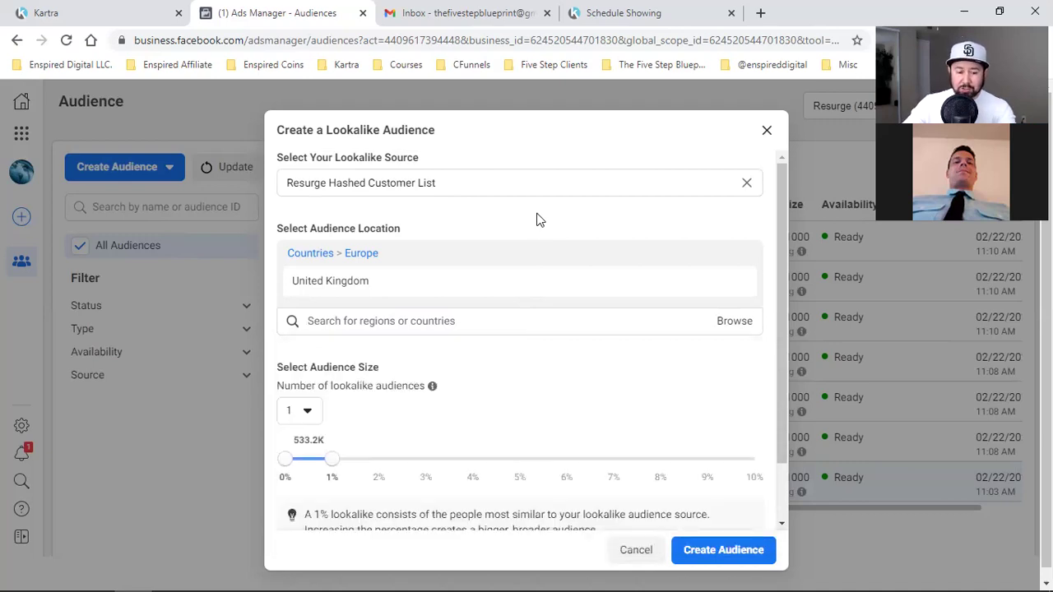
Set 3 lookalike audiences for the United Kingdom, extend the third audience's range to 5%, and create them
{"action": "scroll", "coordinate": [358, 403], "scroll_direction": "down", "scroll_amount": 1}
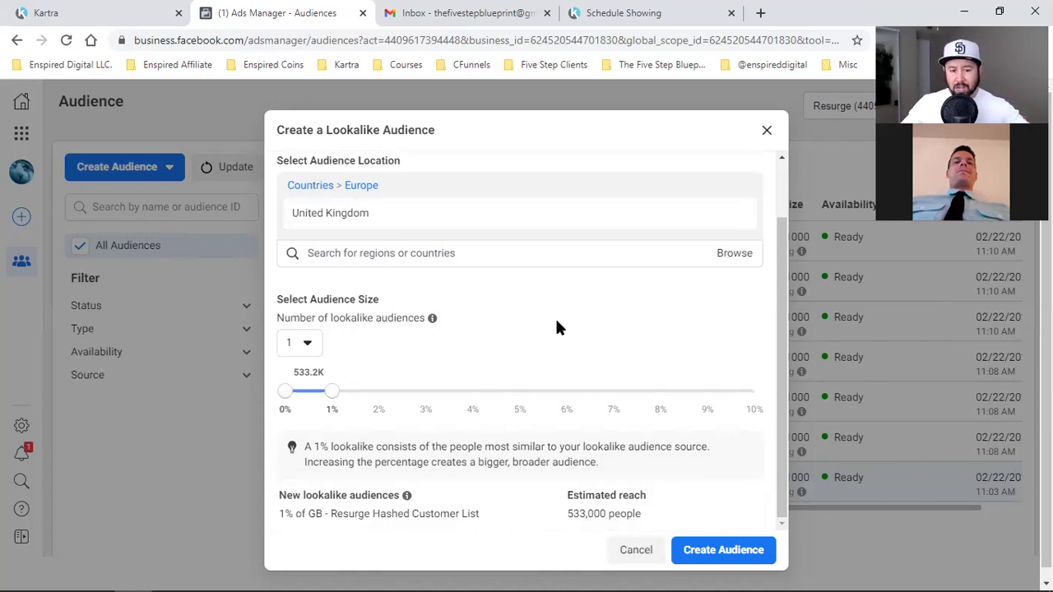
{"action": "left_click", "coordinate": [296, 346]}
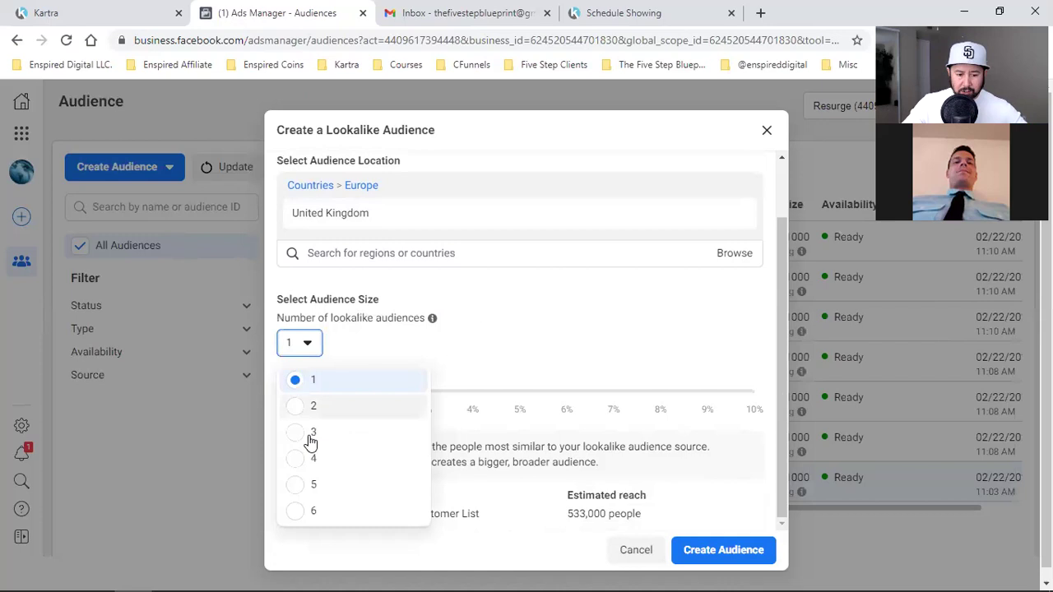
{"action": "left_click", "coordinate": [329, 432]}
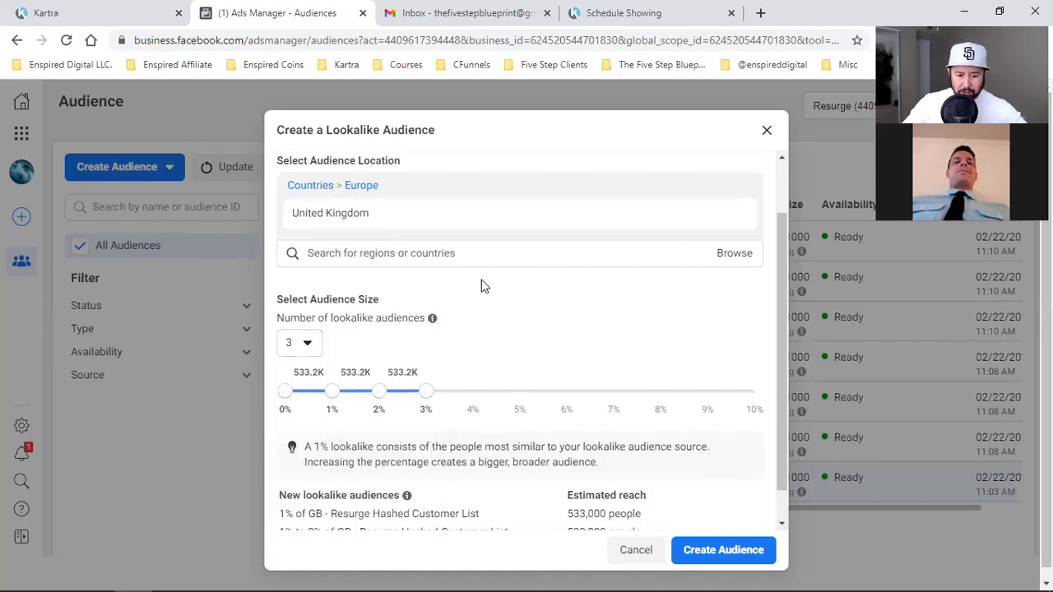
{"action": "left_click_drag", "start_coordinate": [425, 397], "coordinate": [519, 400]}
{"action": "scroll", "coordinate": [523, 317], "scroll_direction": "up", "scroll_amount": 1}
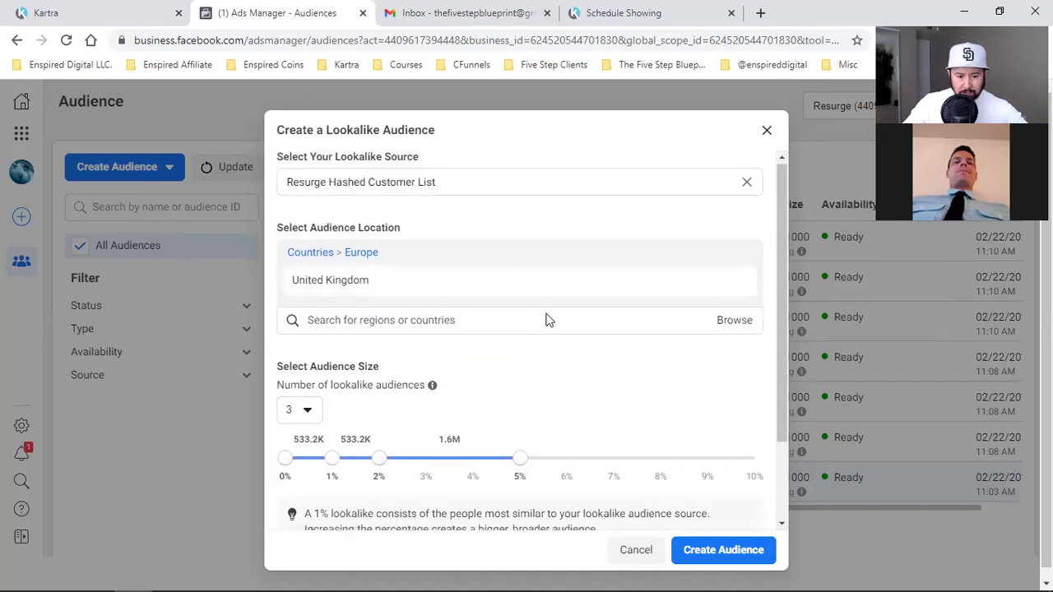
{"action": "scroll", "coordinate": [548, 318], "scroll_direction": "down", "scroll_amount": 2}
{"action": "left_click", "coordinate": [715, 547]}
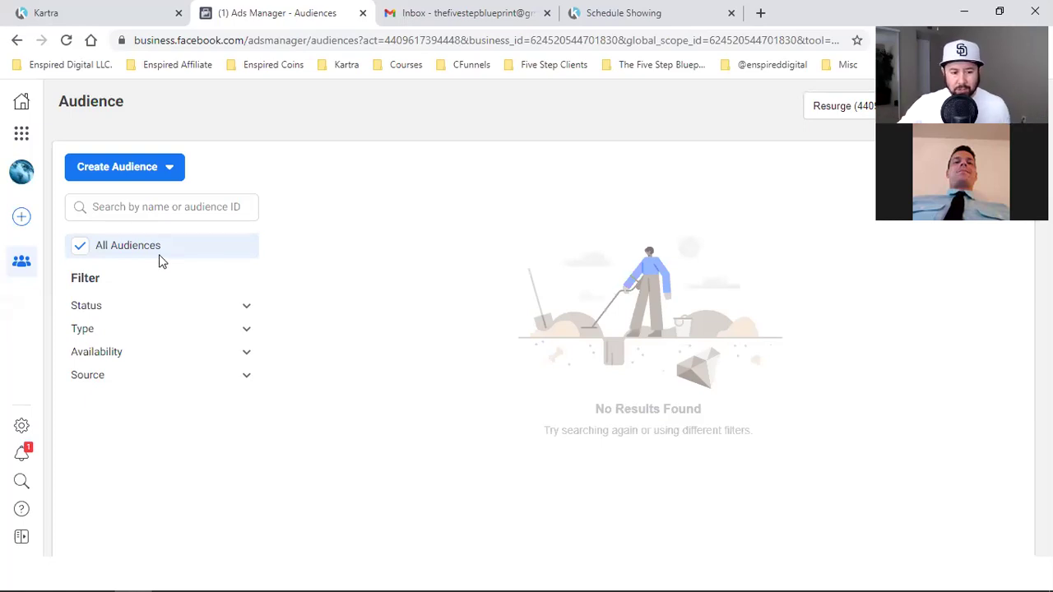
Reload the list of all audiences and look through the GB, CA and US lookalikes and their availability
{"action": "left_click", "coordinate": [79, 245]}
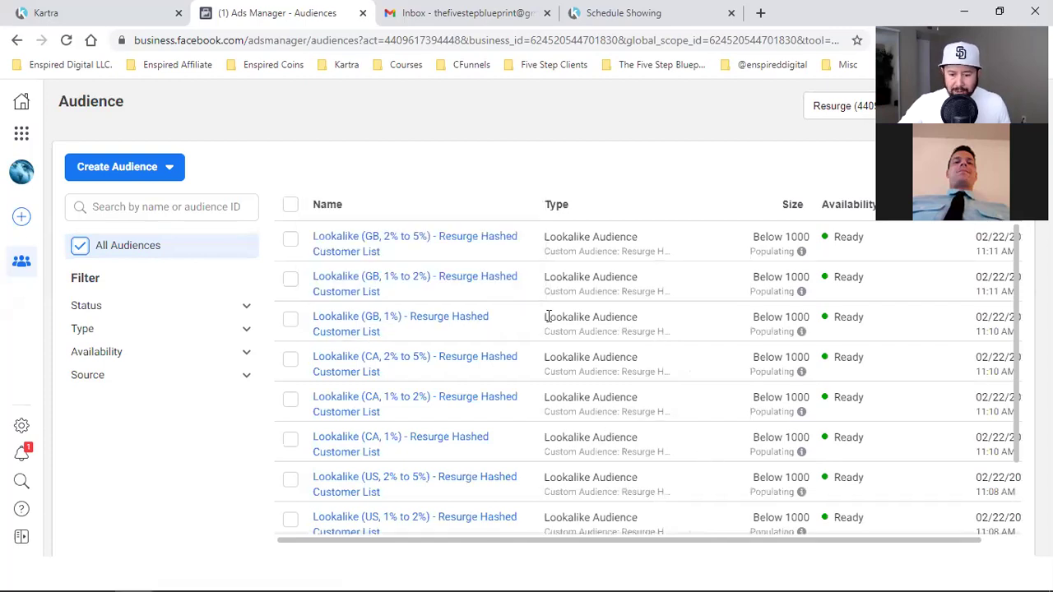
{"action": "scroll", "coordinate": [559, 386], "scroll_direction": "down", "scroll_amount": 2}
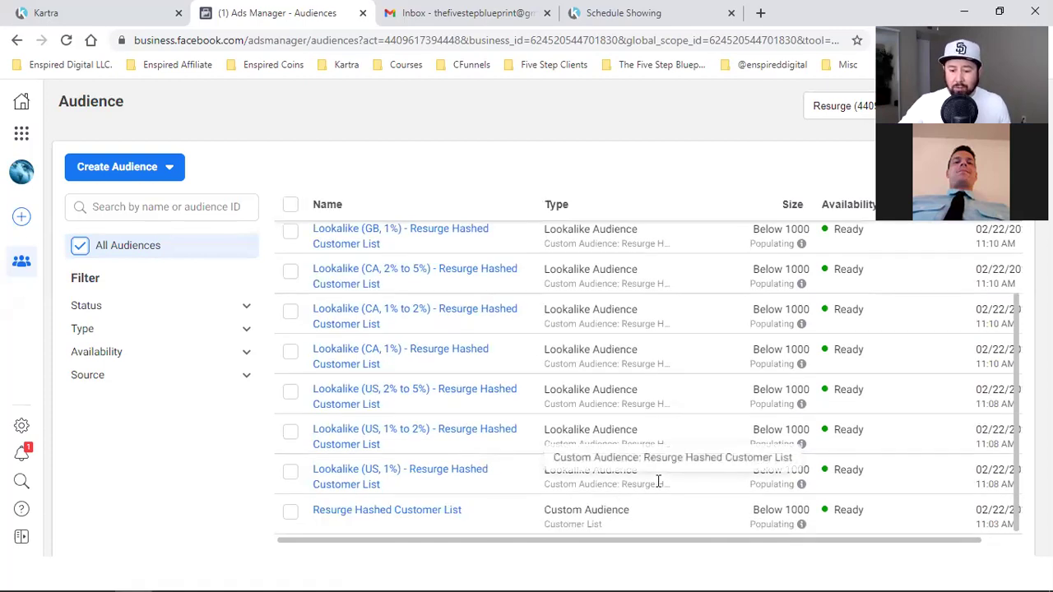
{"action": "mouse_move", "coordinate": [797, 443]}
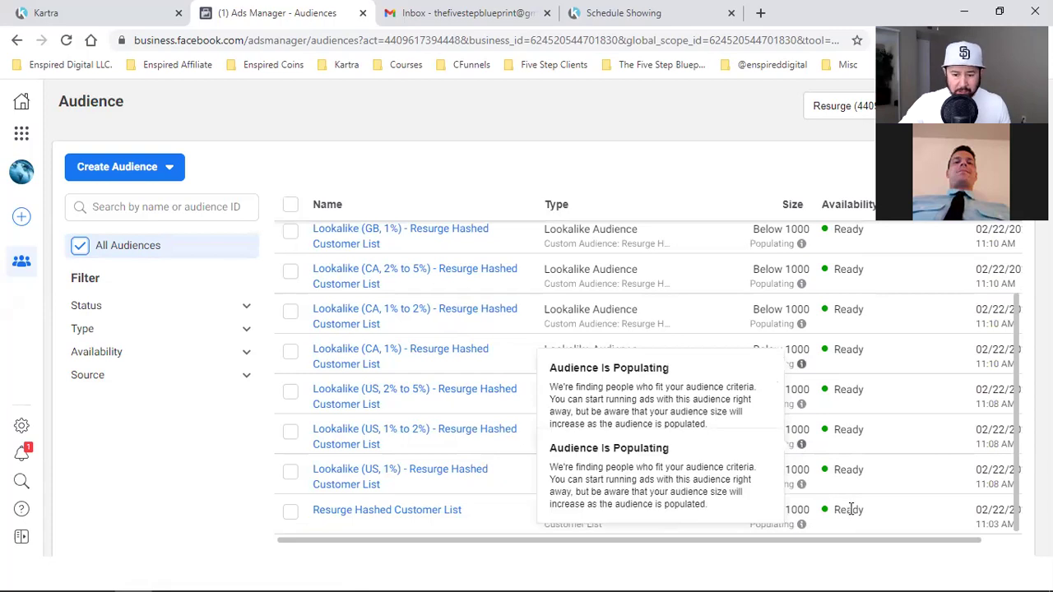
{"action": "scroll", "coordinate": [848, 493], "scroll_direction": "up", "scroll_amount": 2}
{"action": "scroll", "coordinate": [856, 381], "scroll_direction": "down", "scroll_amount": 2}
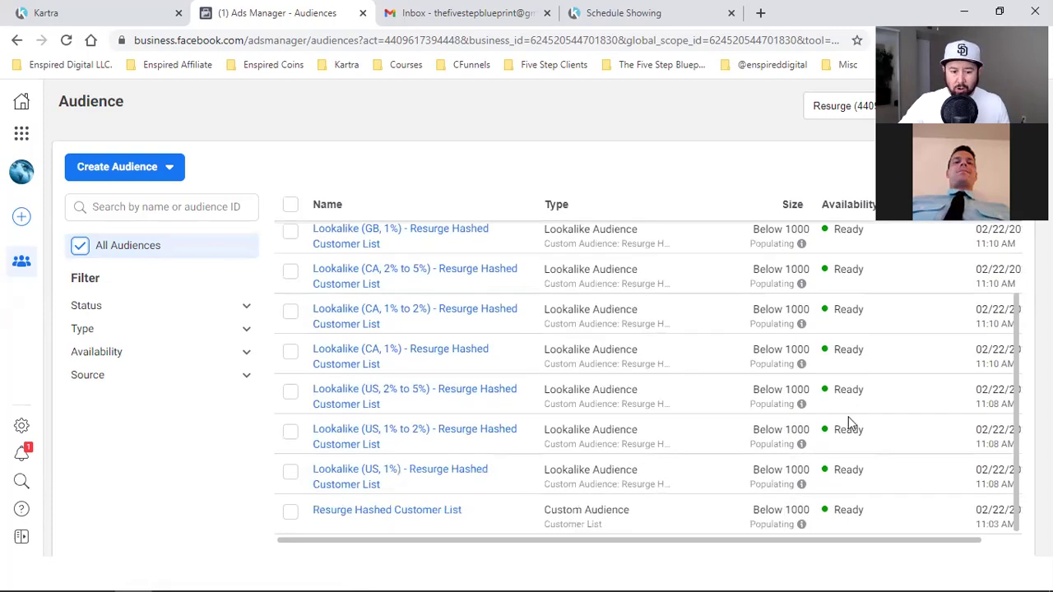
{"action": "scroll", "coordinate": [848, 416], "scroll_direction": "up", "scroll_amount": 2}
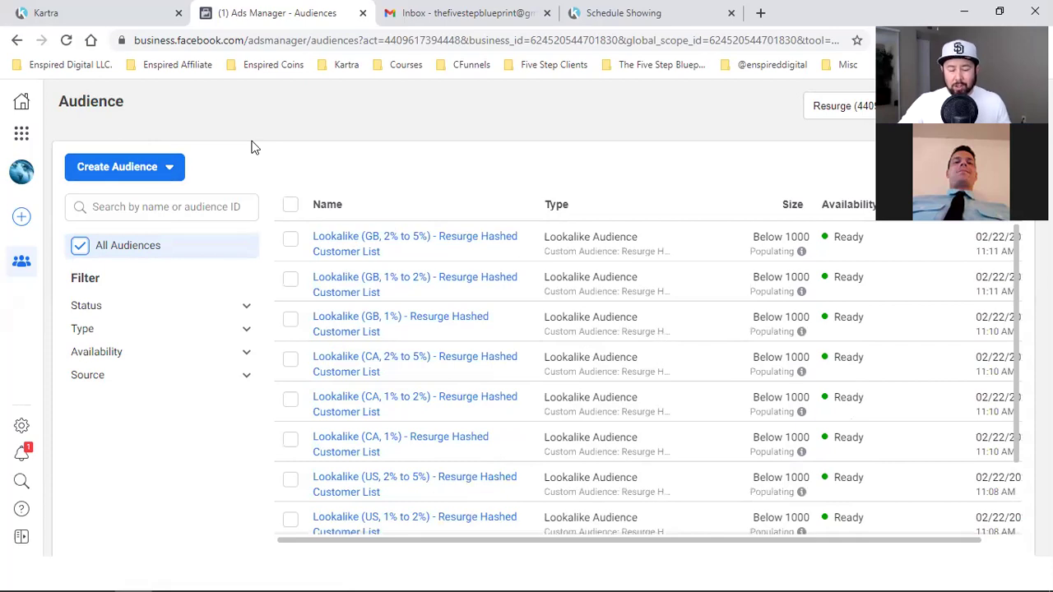
Go to the campaigns overview in Ads Manager and create a new auction campaign with the Conversions objective
{"action": "left_click", "coordinate": [22, 133]}
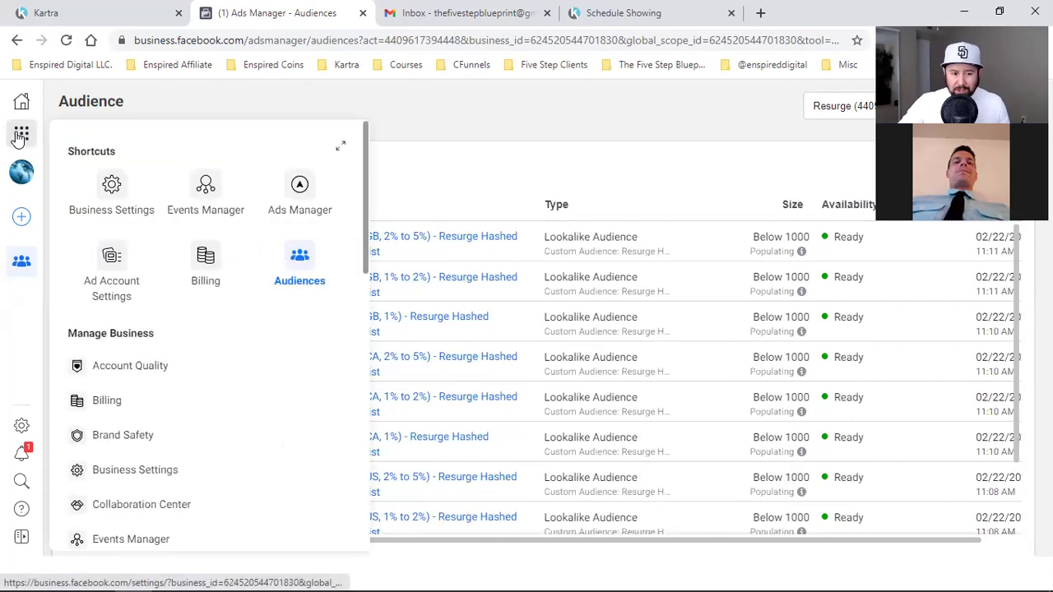
{"action": "left_click", "coordinate": [295, 188]}
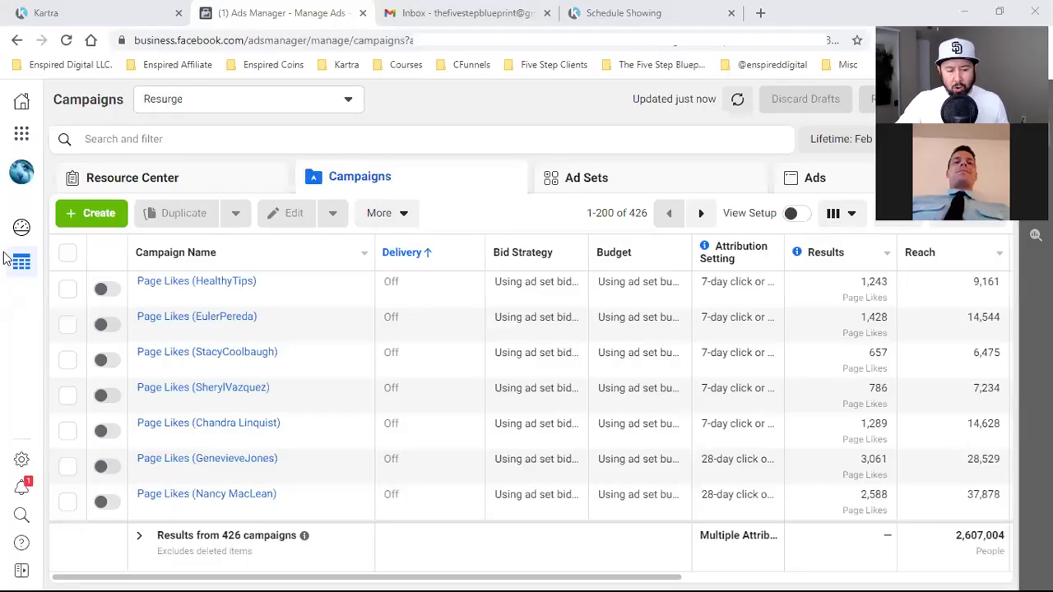
{"action": "left_click", "coordinate": [97, 214]}
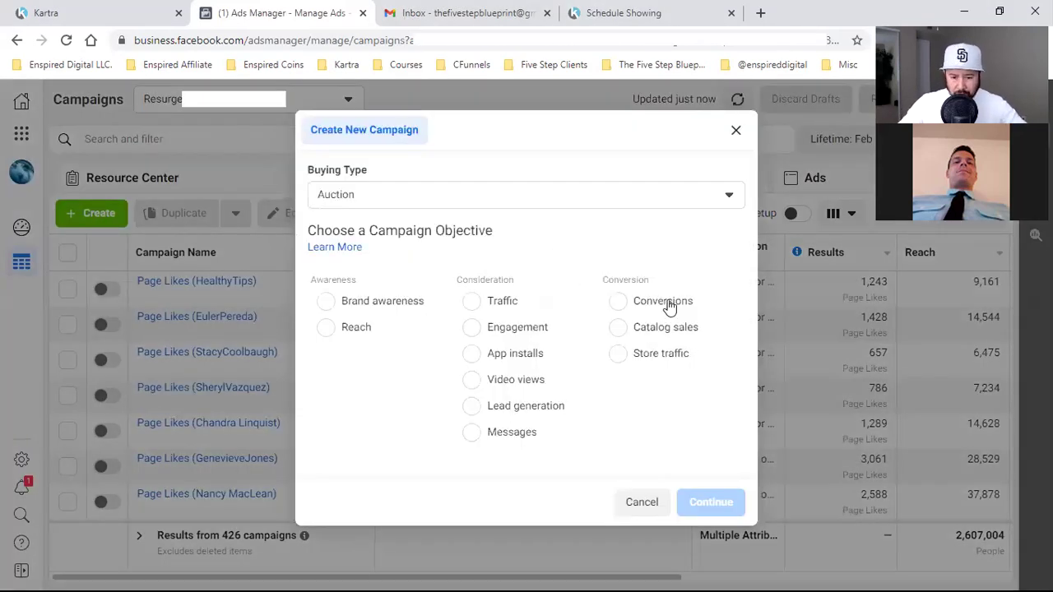
{"action": "left_click", "coordinate": [668, 304]}
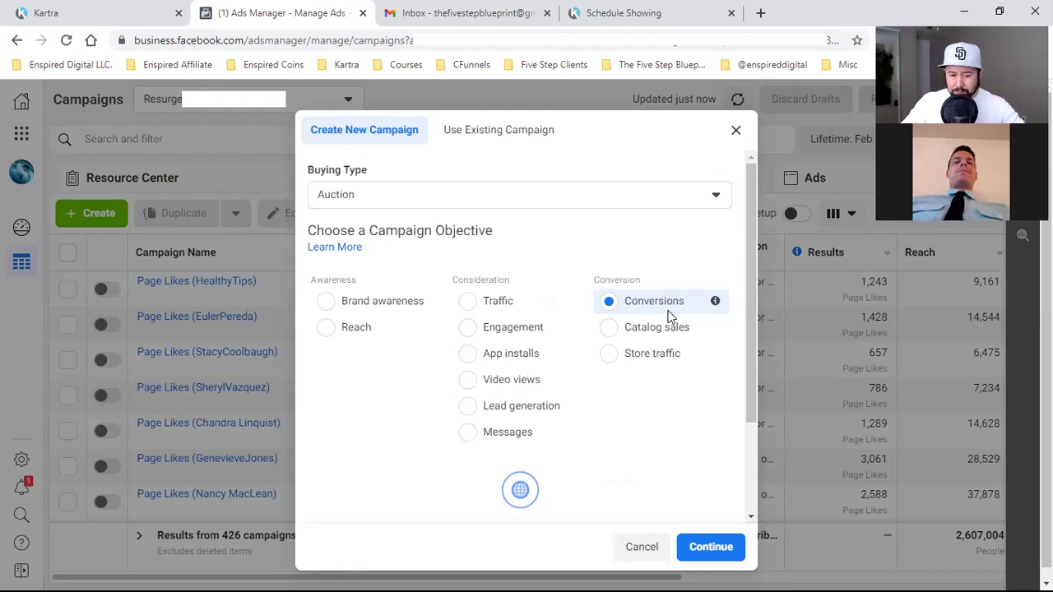
{"action": "scroll", "coordinate": [669, 317], "scroll_direction": "down", "scroll_amount": 2}
{"action": "left_click", "coordinate": [710, 551]}
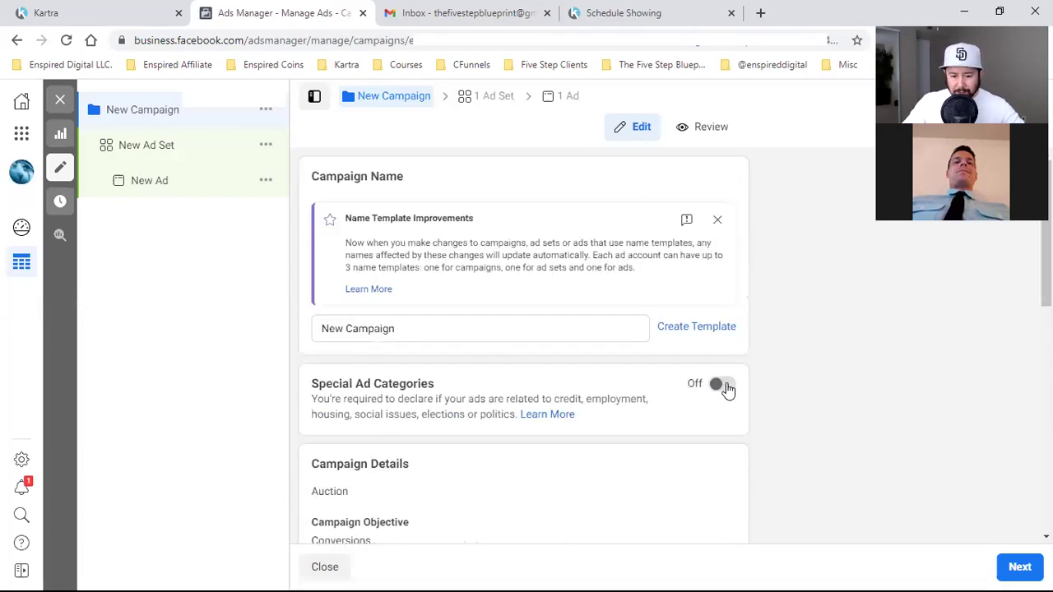
Turn on Special Ad Categories to view the category options, and switch it back off without declaring any
{"action": "left_click", "coordinate": [727, 390]}
{"action": "left_click", "coordinate": [578, 445]}
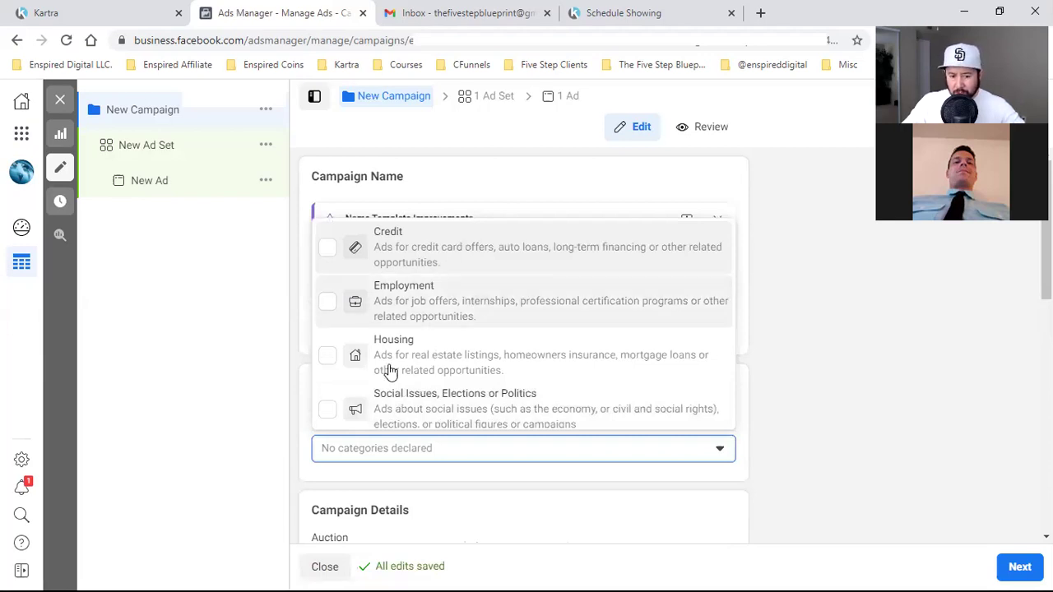
{"action": "left_click", "coordinate": [809, 282]}
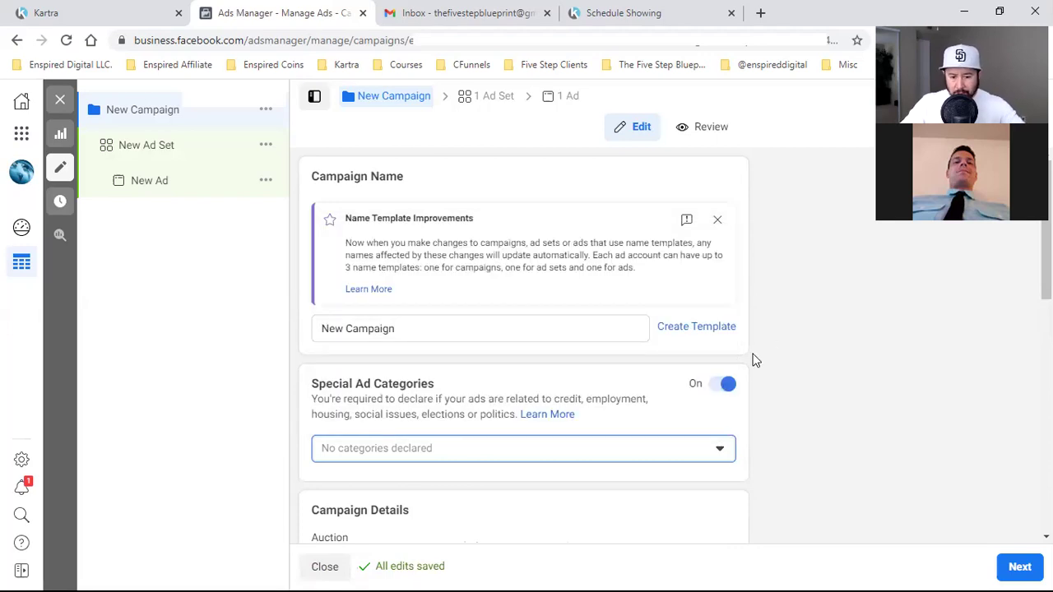
{"action": "left_click", "coordinate": [716, 389]}
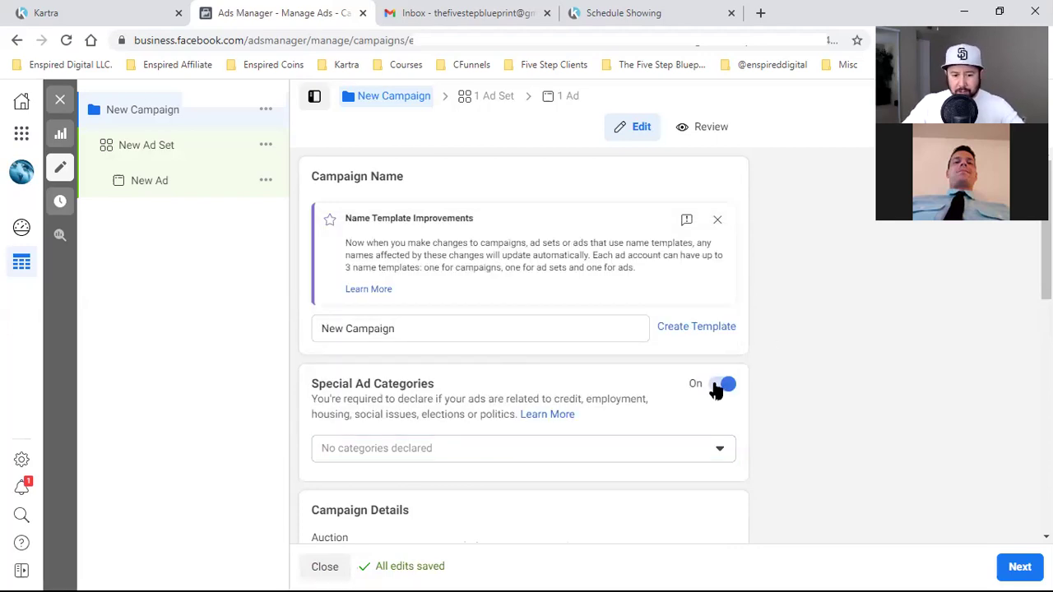
Switch off Special Ad Categories and Campaign Budget Optimization for the campaign, and continue to the ad set settings
{"action": "left_click", "coordinate": [715, 390]}
{"action": "scroll", "coordinate": [489, 318], "scroll_direction": "down", "scroll_amount": 6}
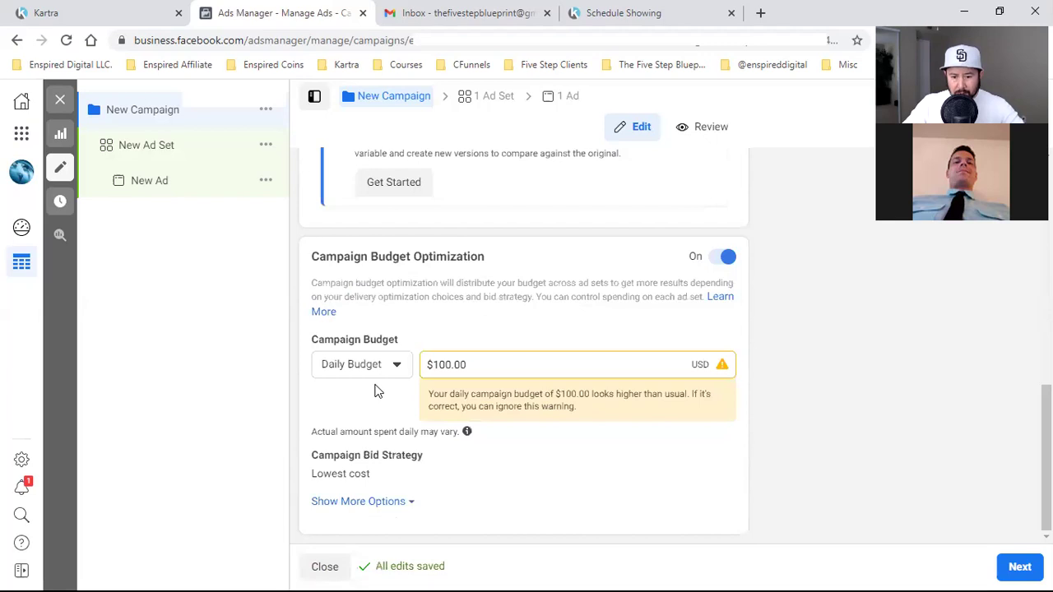
{"action": "left_click", "coordinate": [721, 260]}
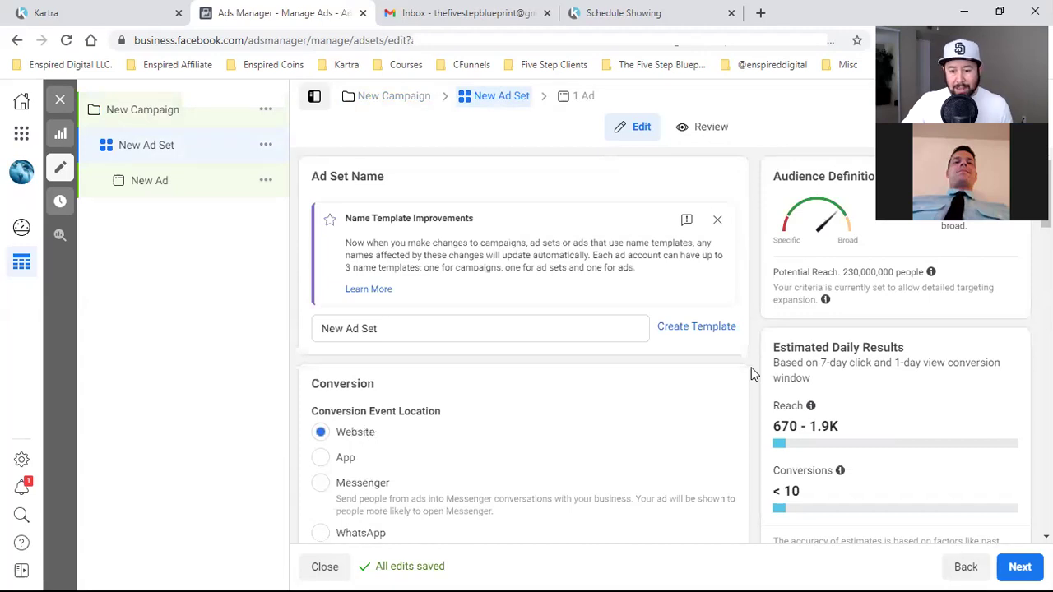
{"action": "scroll", "coordinate": [731, 219], "scroll_direction": "down", "scroll_amount": 5}
{"action": "left_click", "coordinate": [733, 213]}
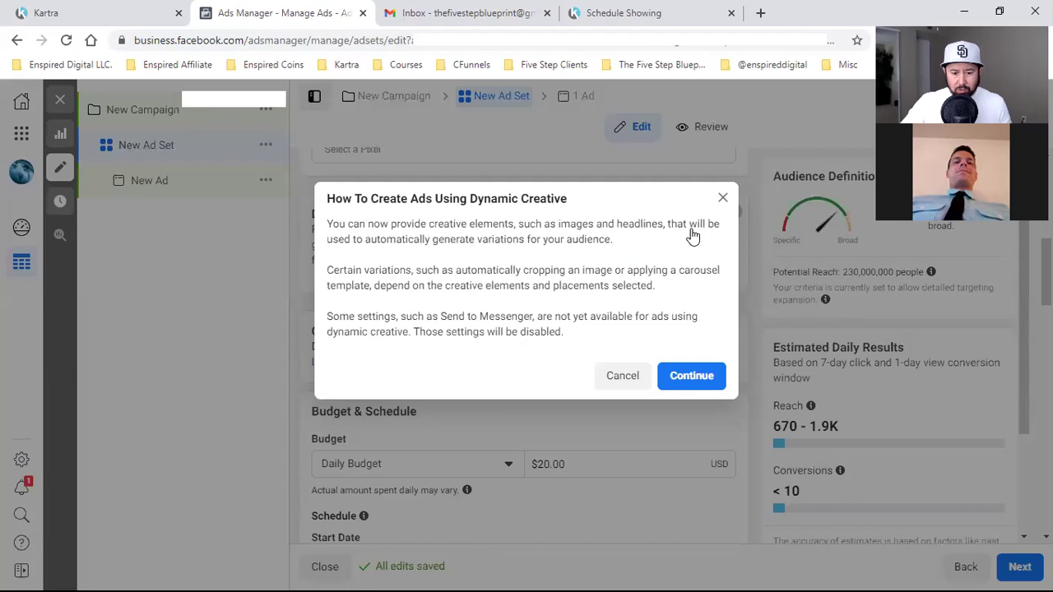
{"action": "key", "text": "Escape"}
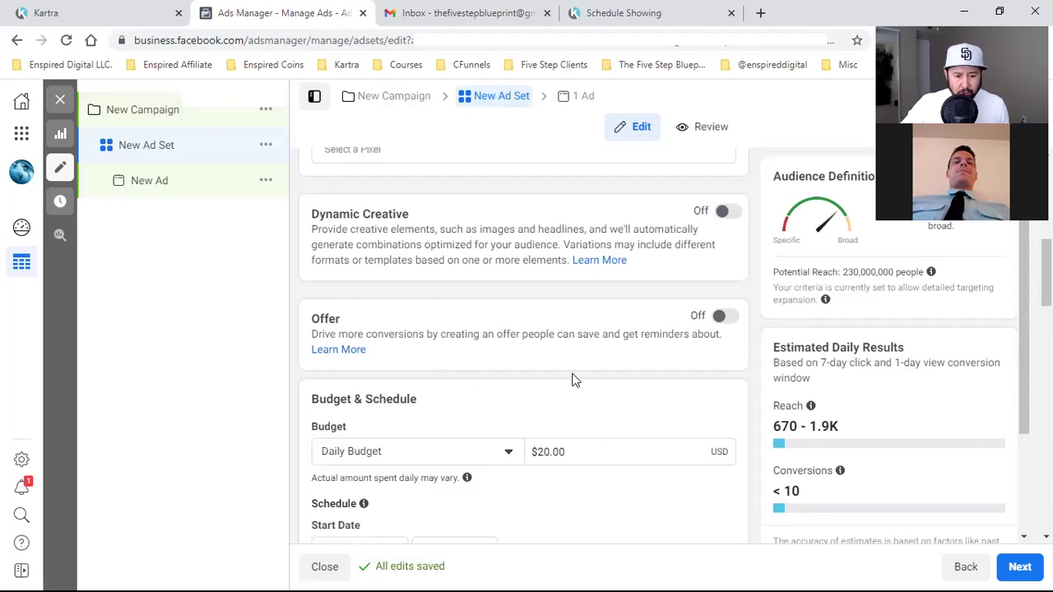
Choose Resurge as the ad set's conversion pixel, keeping Website as the conversion event location
{"action": "scroll", "coordinate": [574, 380], "scroll_direction": "up", "scroll_amount": 4}
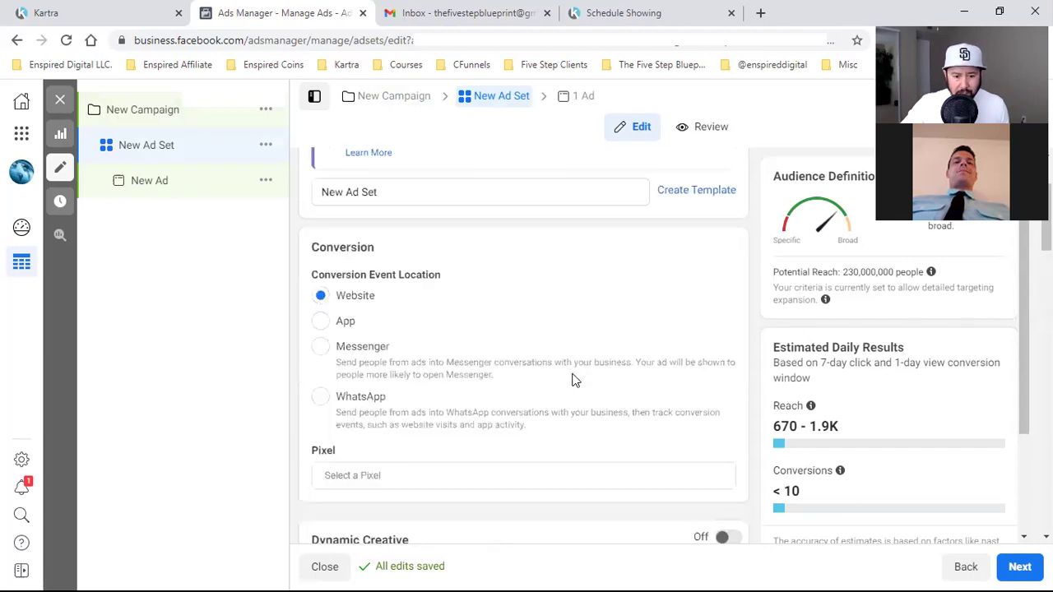
{"action": "scroll", "coordinate": [574, 380], "scroll_direction": "up", "scroll_amount": 2}
{"action": "scroll", "coordinate": [573, 371], "scroll_direction": "down", "scroll_amount": 4}
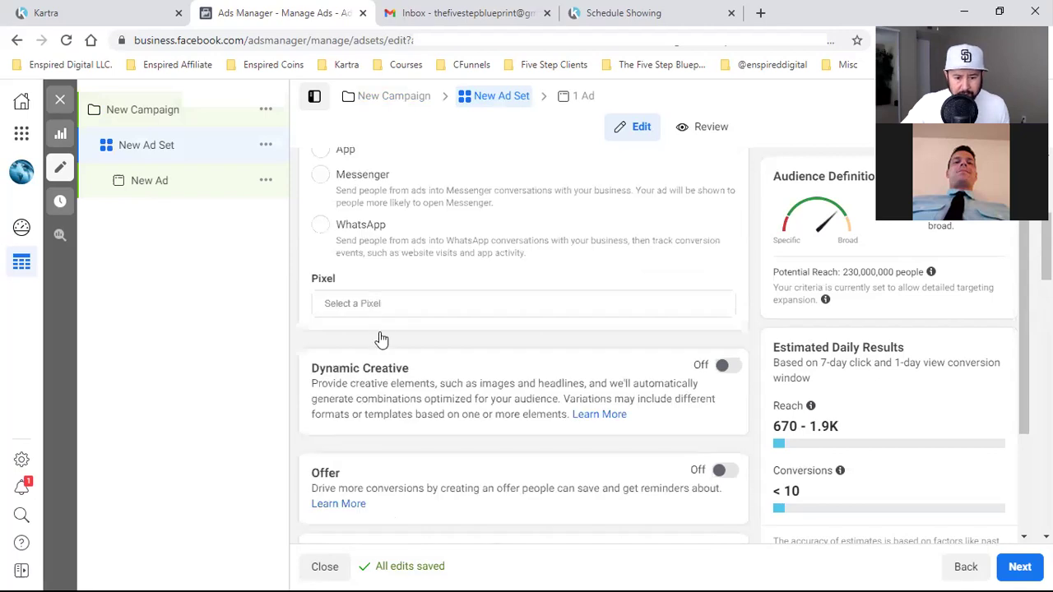
{"action": "left_click", "coordinate": [379, 333]}
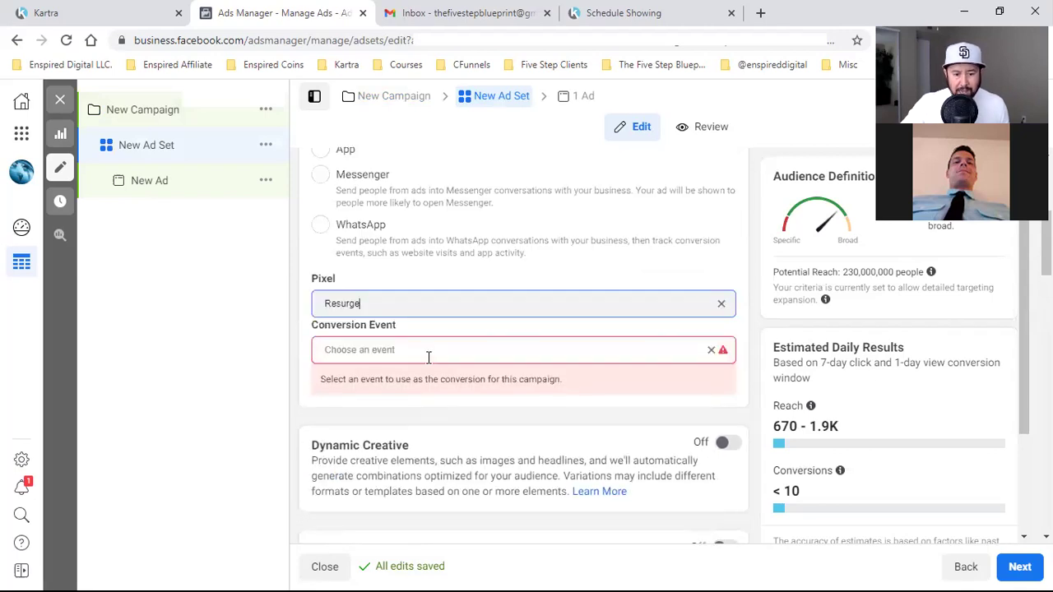
Set the ad set's conversion event to Purchase and dismiss the conversion optimization notice
{"action": "left_click", "coordinate": [427, 354]}
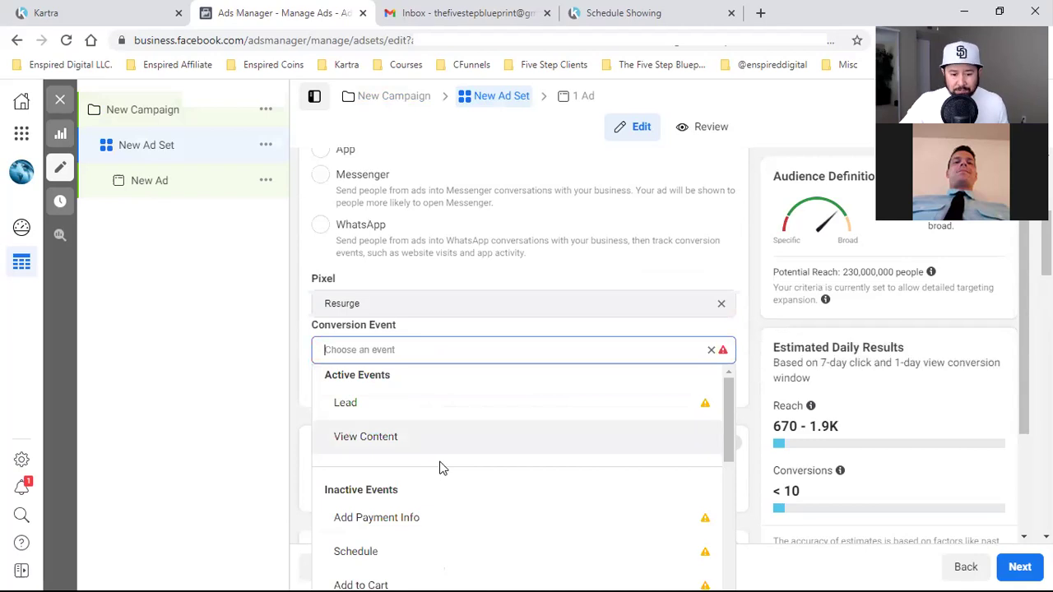
{"action": "scroll", "coordinate": [441, 468], "scroll_direction": "down", "scroll_amount": 2}
{"action": "scroll", "coordinate": [439, 468], "scroll_direction": "down", "scroll_amount": 2}
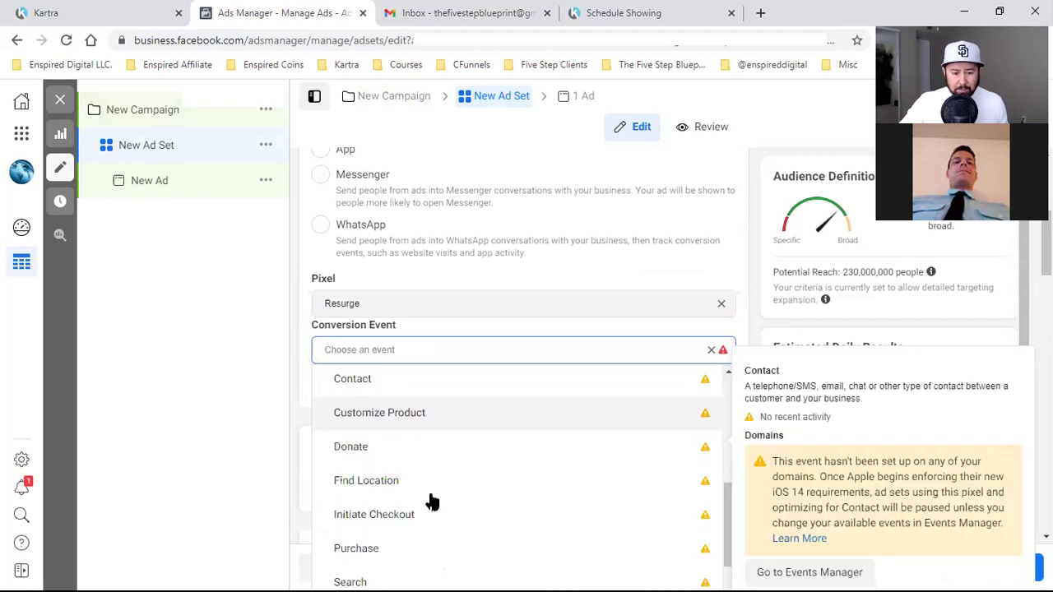
{"action": "scroll", "coordinate": [430, 477], "scroll_direction": "down", "scroll_amount": 1}
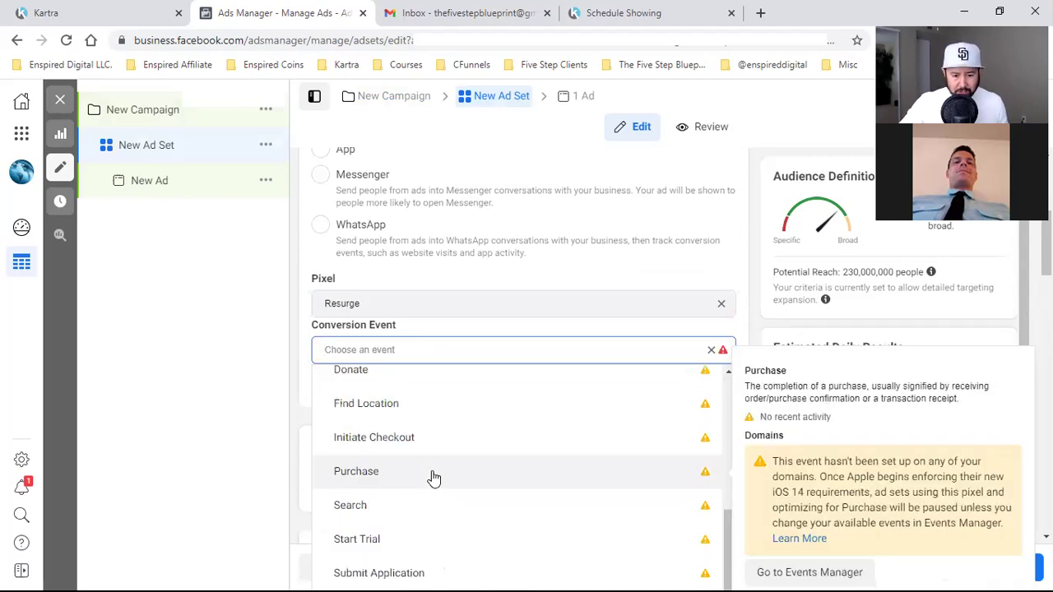
{"action": "left_click", "coordinate": [358, 470]}
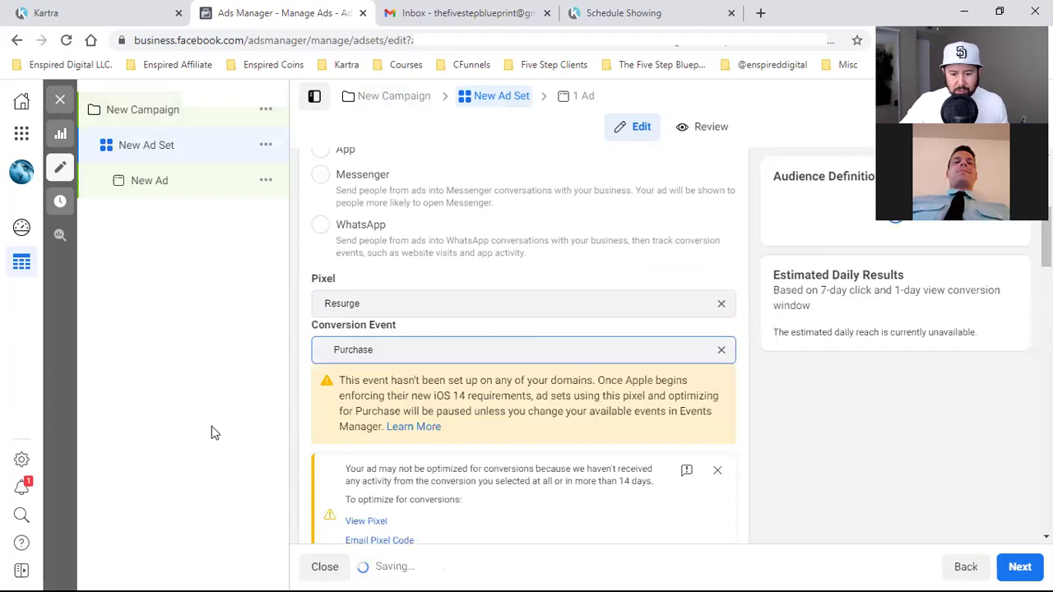
{"action": "left_click", "coordinate": [714, 469]}
Look through the GB, CA and US Resurge lookalikes available as custom audiences in the ad set's Audience section
{"action": "scroll", "coordinate": [601, 495], "scroll_direction": "down", "scroll_amount": 5}
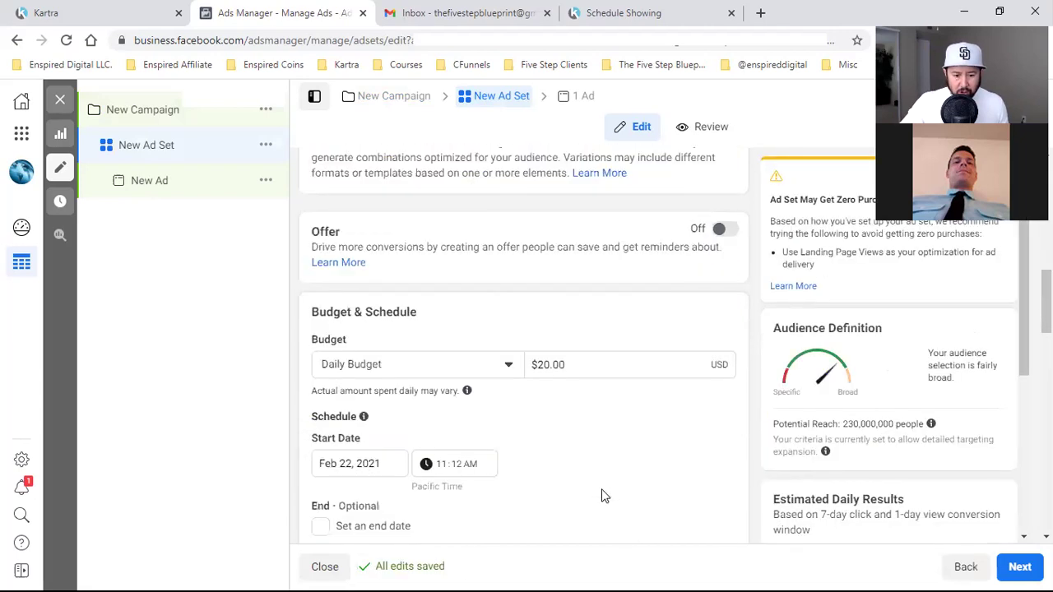
{"action": "scroll", "coordinate": [601, 495], "scroll_direction": "down", "scroll_amount": 5}
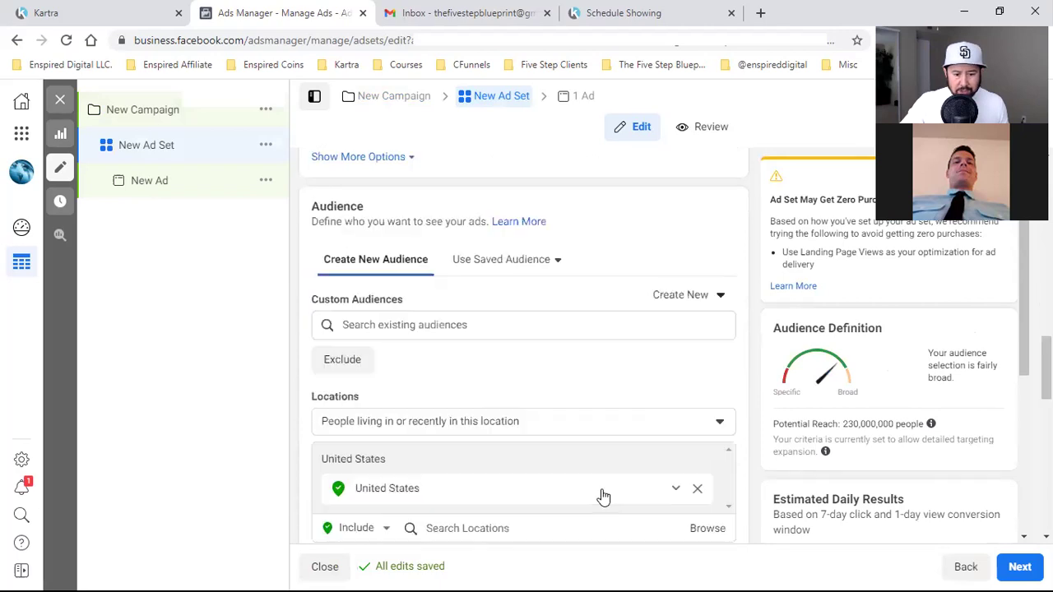
{"action": "scroll", "coordinate": [360, 295], "scroll_direction": "down", "scroll_amount": 1}
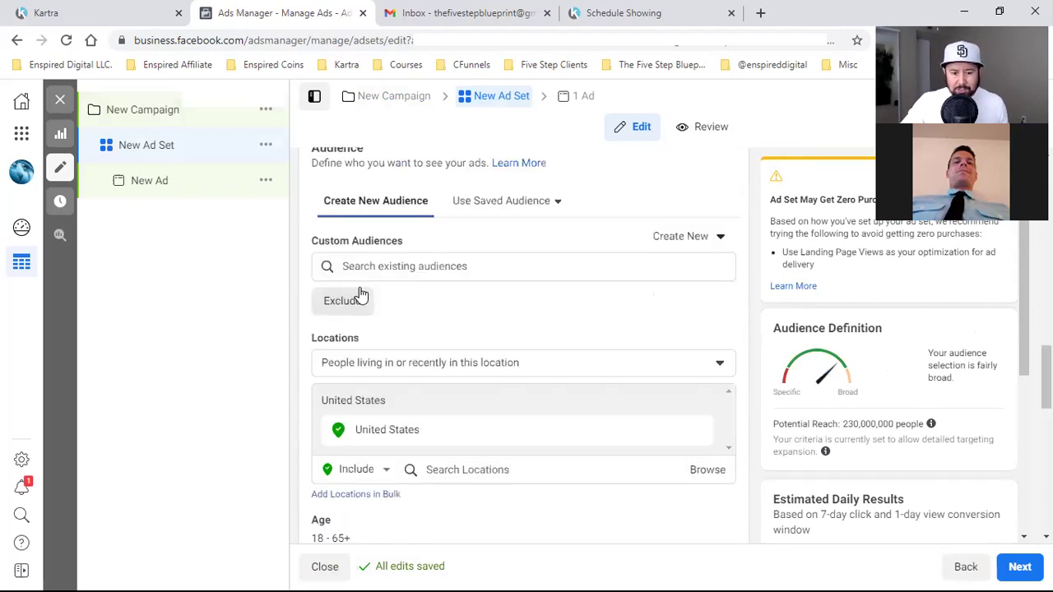
{"action": "left_click", "coordinate": [378, 262]}
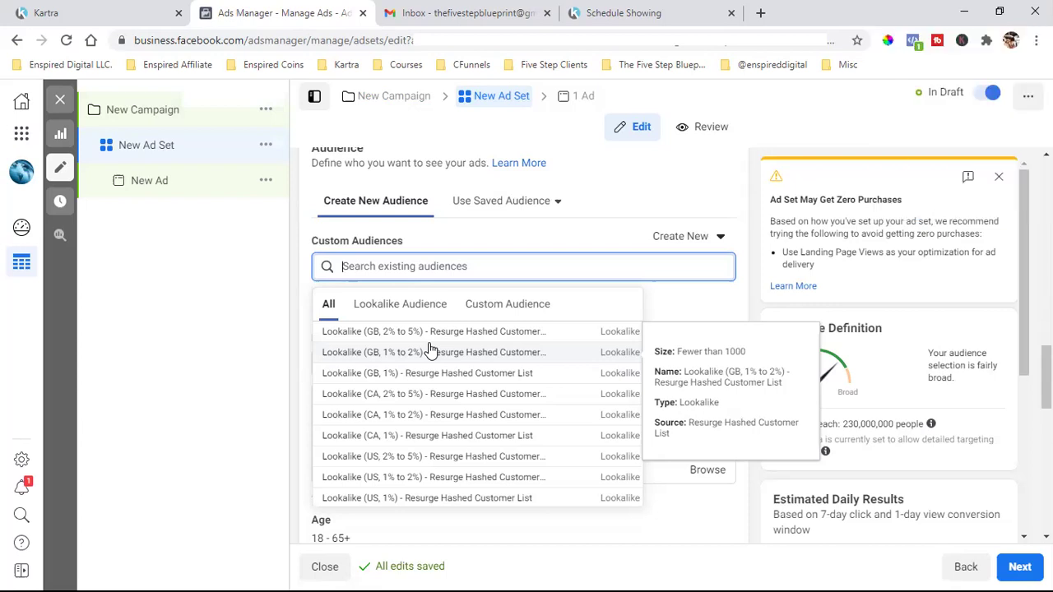
{"action": "left_click", "coordinate": [518, 297]}
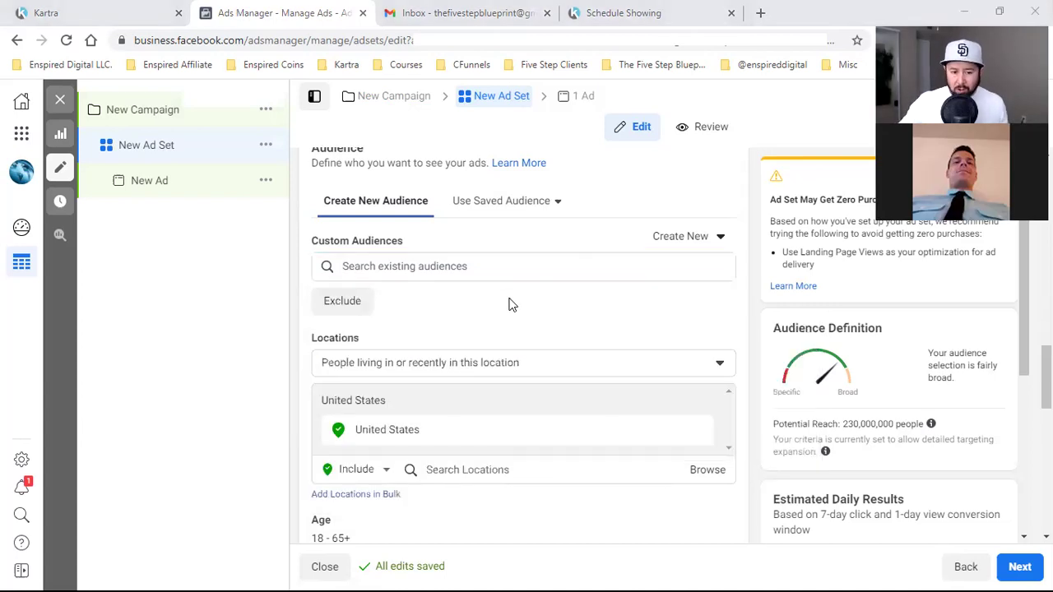
{"action": "scroll", "coordinate": [509, 305], "scroll_direction": "up", "scroll_amount": 1}
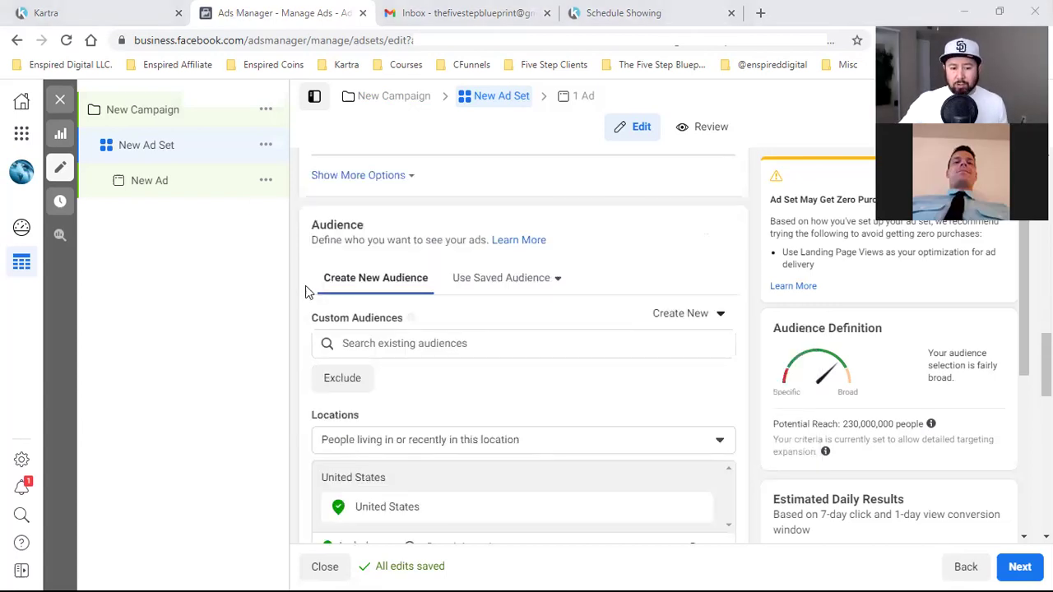
{"action": "left_click", "coordinate": [419, 345]}
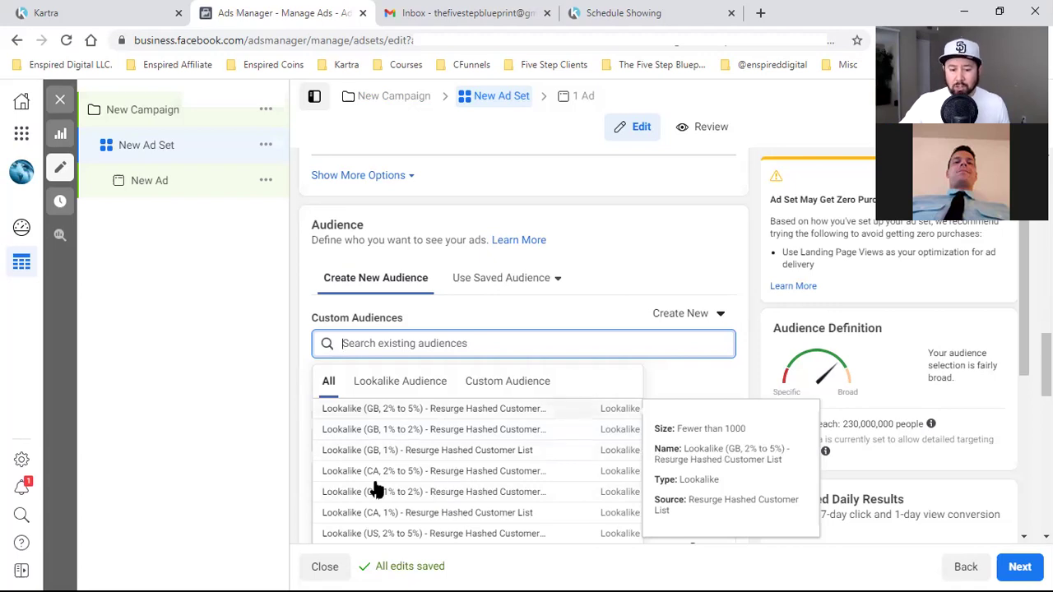
{"action": "scroll", "coordinate": [434, 518], "scroll_direction": "down", "scroll_amount": 1}
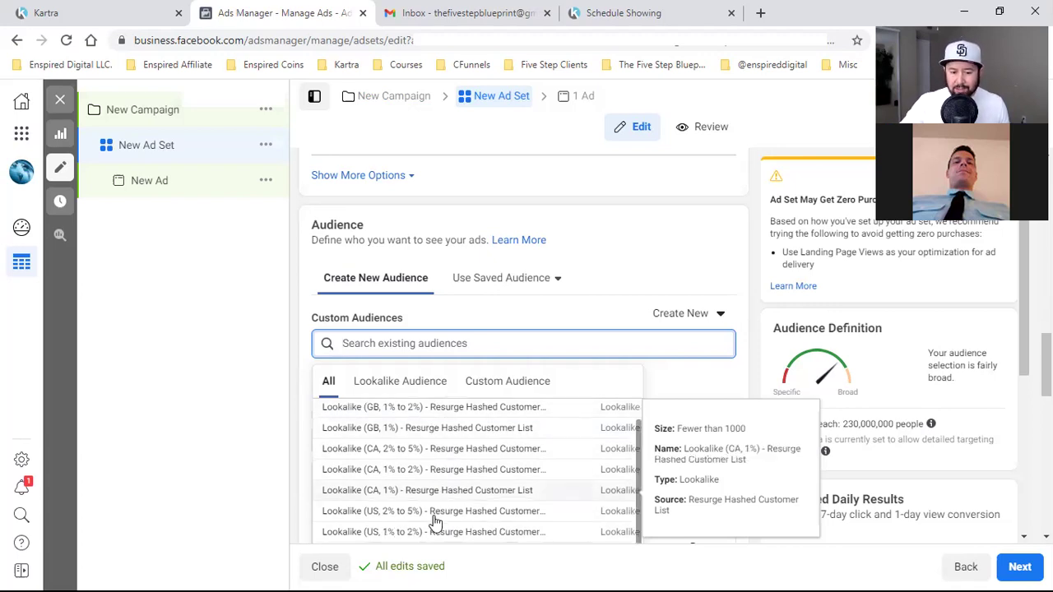
{"action": "scroll", "coordinate": [446, 497], "scroll_direction": "up", "scroll_amount": 1}
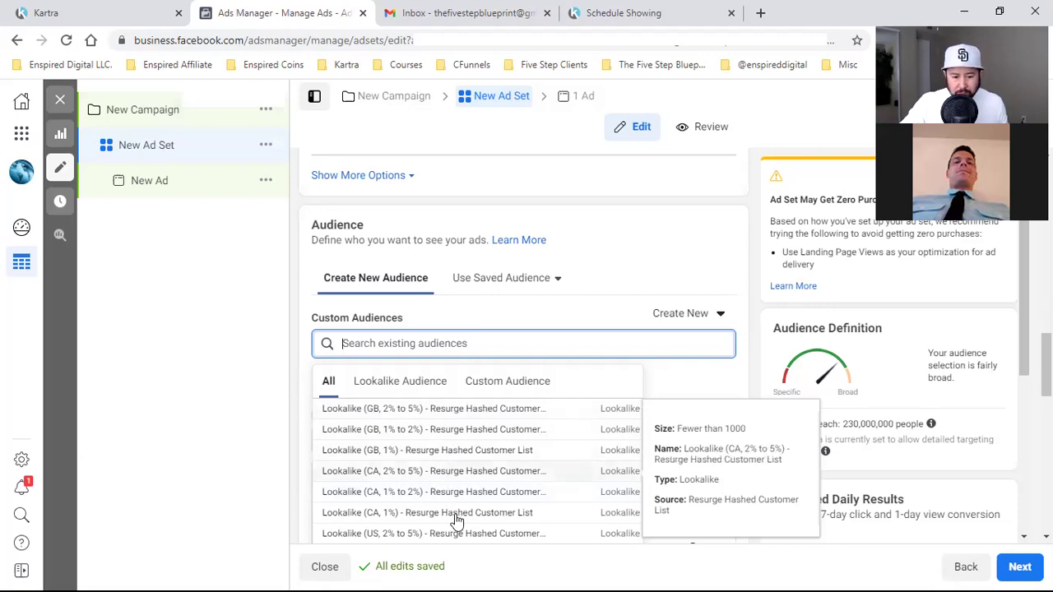
{"action": "scroll", "coordinate": [459, 502], "scroll_direction": "down", "scroll_amount": 1}
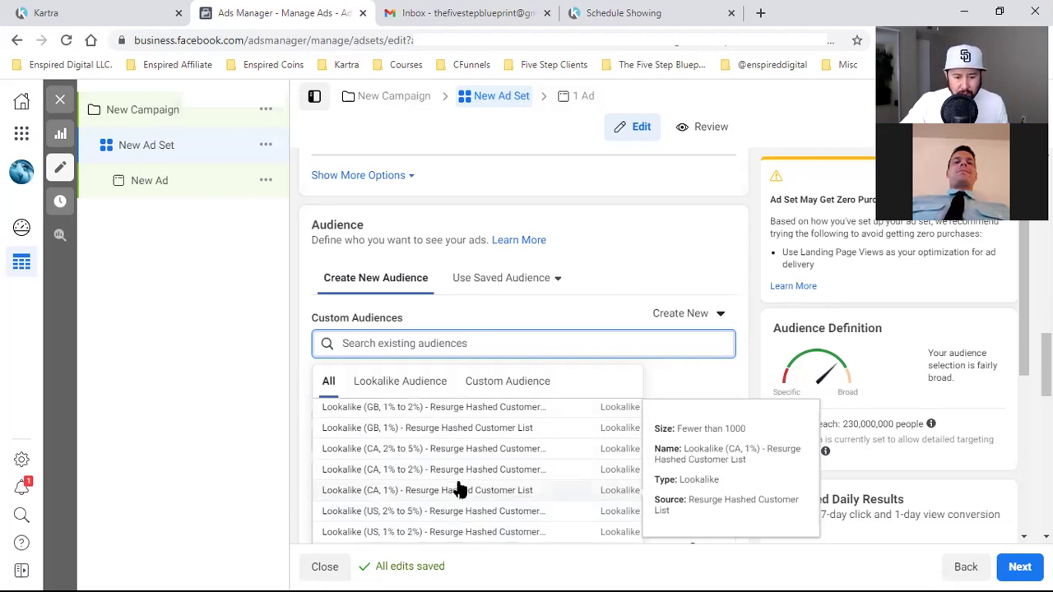
{"action": "scroll", "coordinate": [428, 436], "scroll_direction": "up", "scroll_amount": 1}
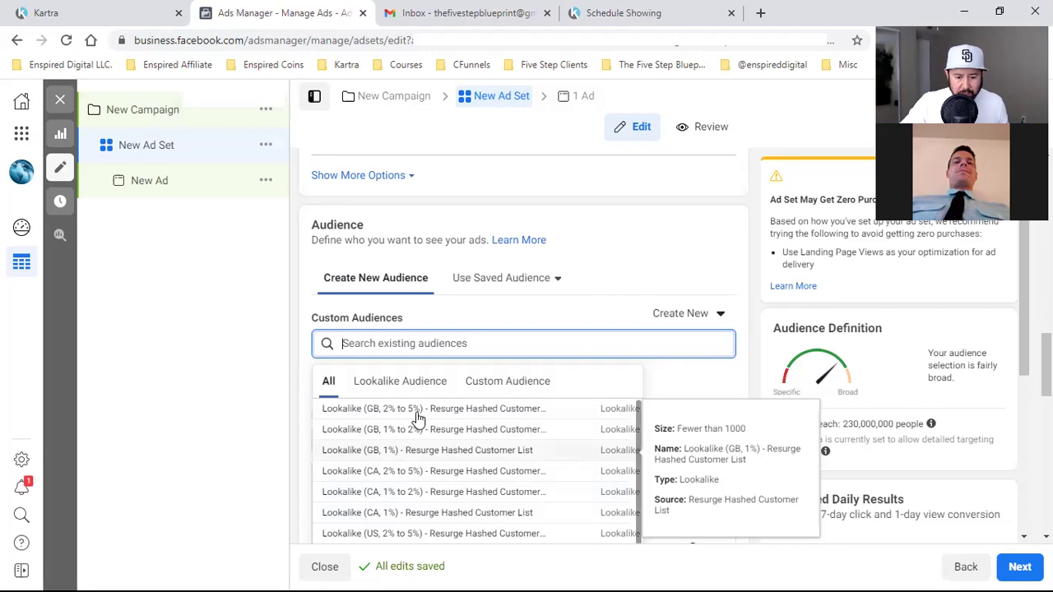
Add the Resurge Hashed Customer List lookalikes GB 1%, GB 2% to 5% and CA 2% to 5% as custom audiences
{"action": "left_click", "coordinate": [442, 459]}
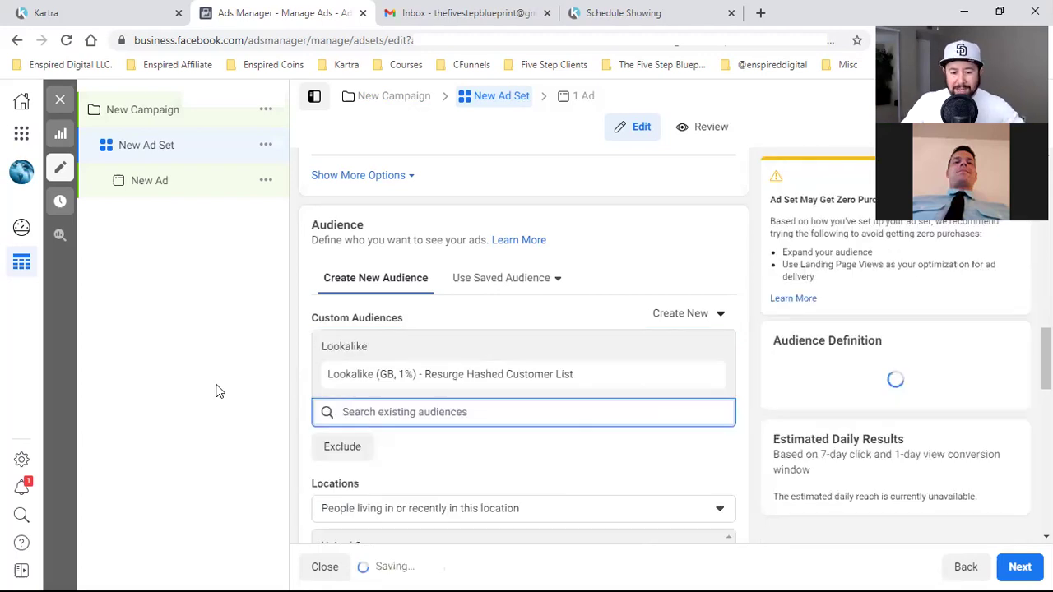
{"action": "left_click", "coordinate": [233, 365]}
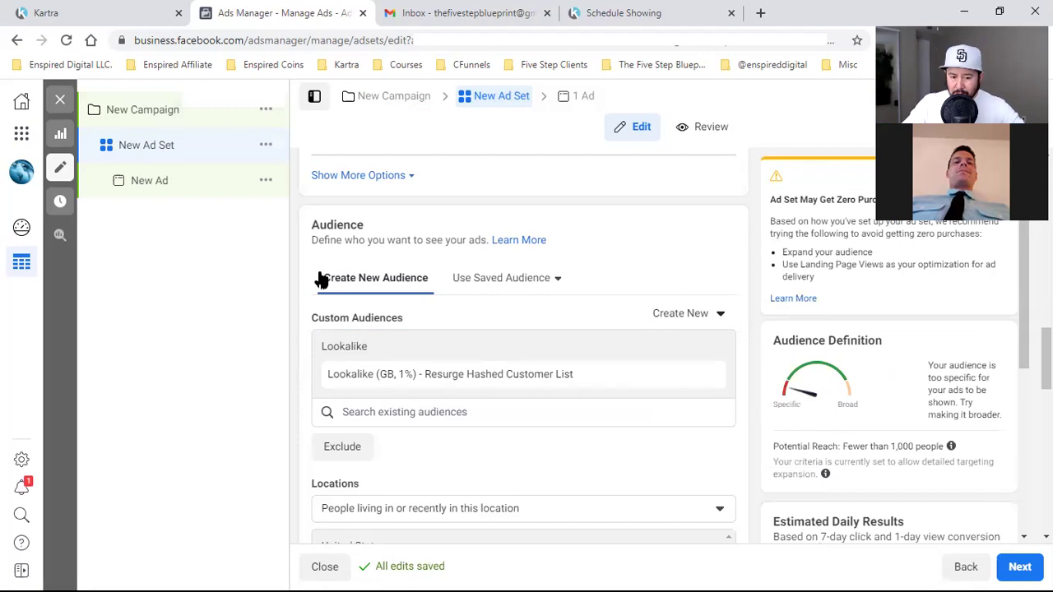
{"action": "left_click", "coordinate": [432, 481]}
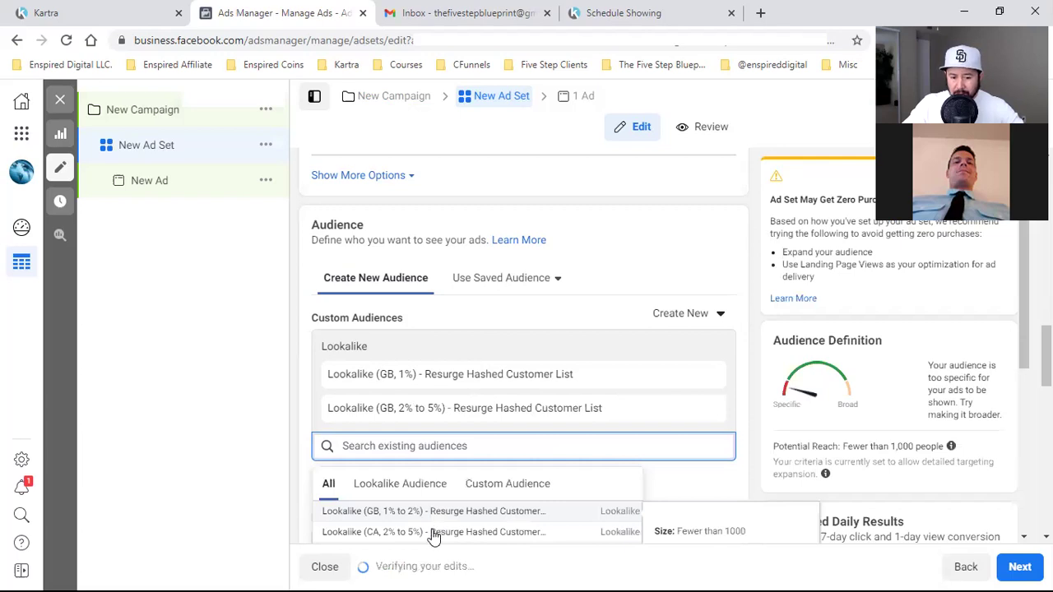
{"action": "left_click", "coordinate": [434, 532]}
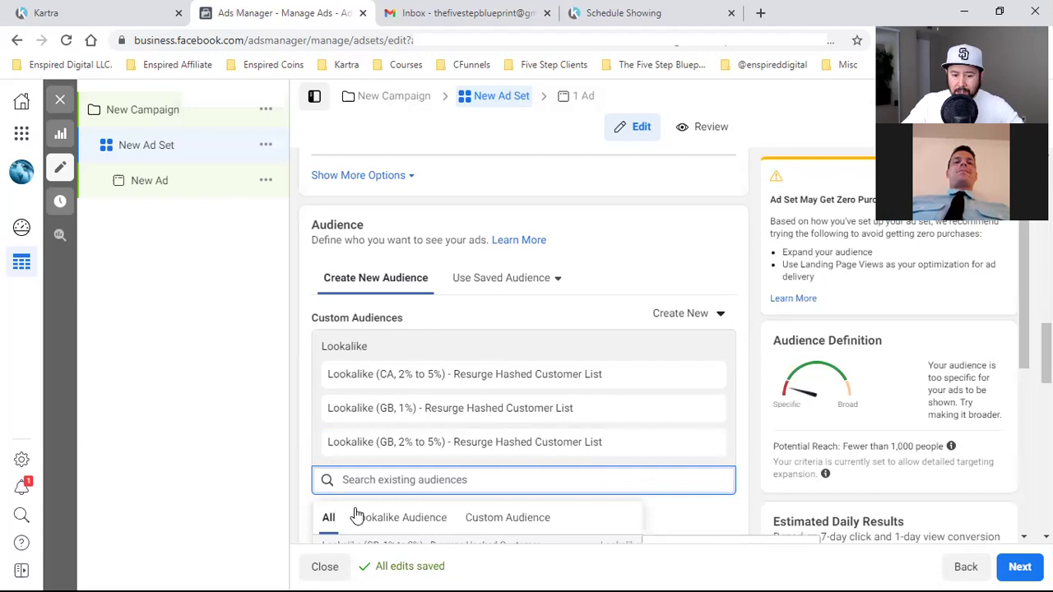
{"action": "left_click", "coordinate": [290, 384]}
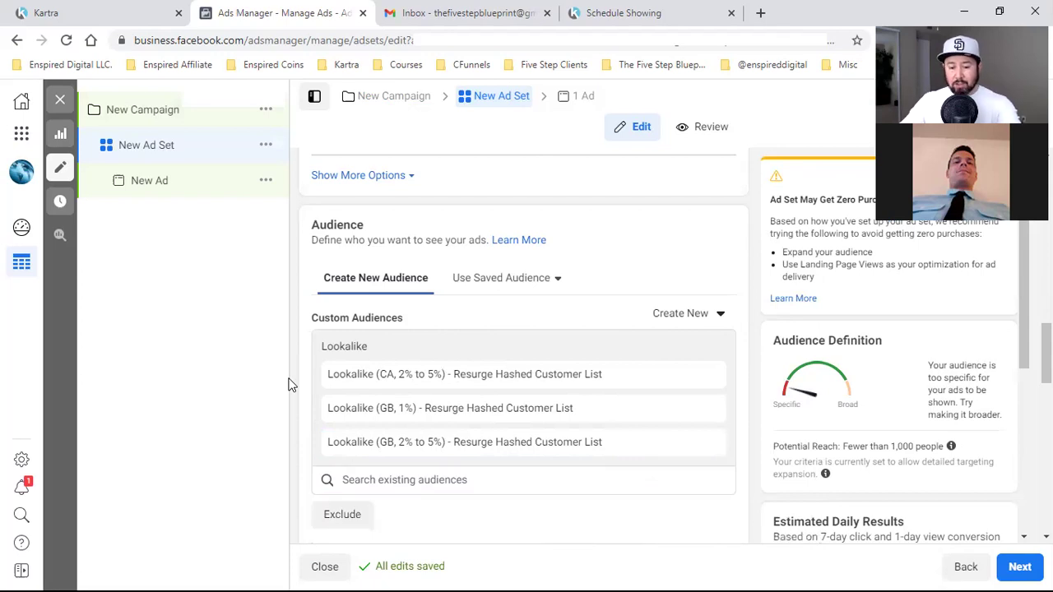
Add the country Canada to the included locations in the ad set's Audience section
{"action": "scroll", "coordinate": [523, 371], "scroll_direction": "down", "scroll_amount": 1}
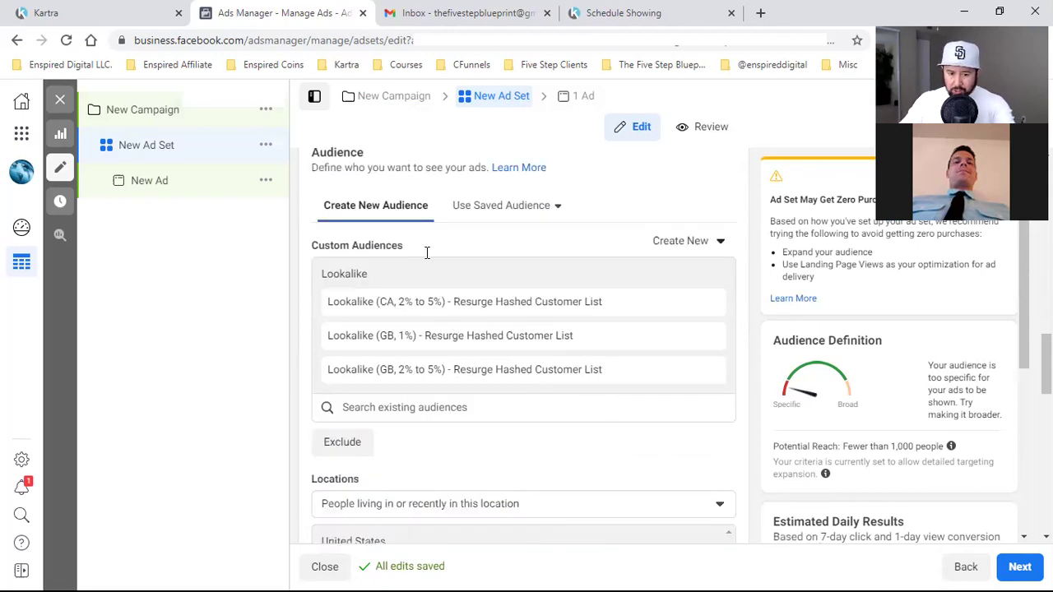
{"action": "scroll", "coordinate": [474, 244], "scroll_direction": "down", "scroll_amount": 2}
{"action": "scroll", "coordinate": [442, 272], "scroll_direction": "up", "scroll_amount": 1}
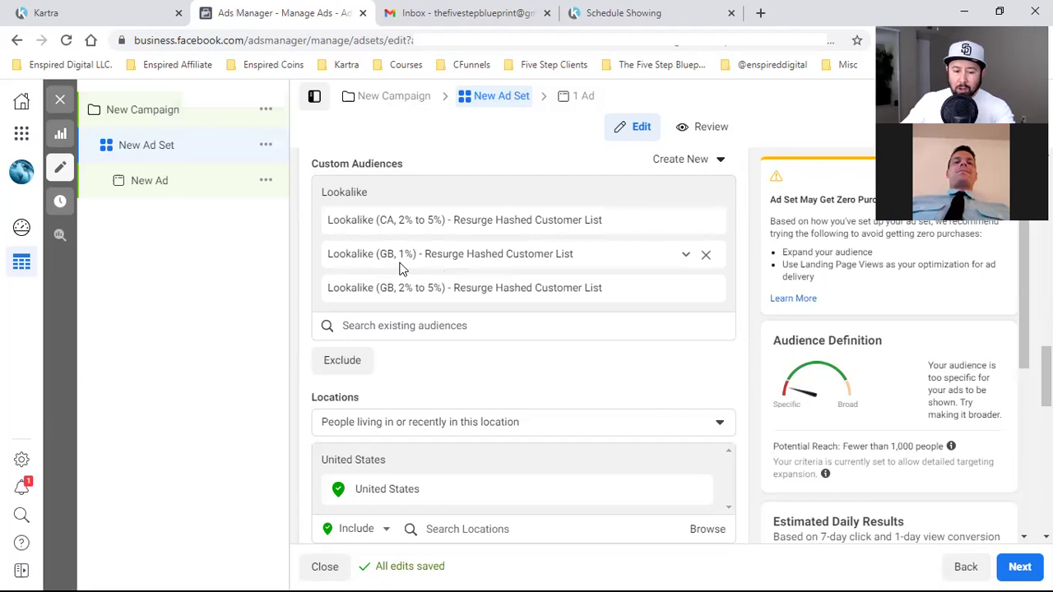
{"action": "scroll", "coordinate": [401, 267], "scroll_direction": "down", "scroll_amount": 2}
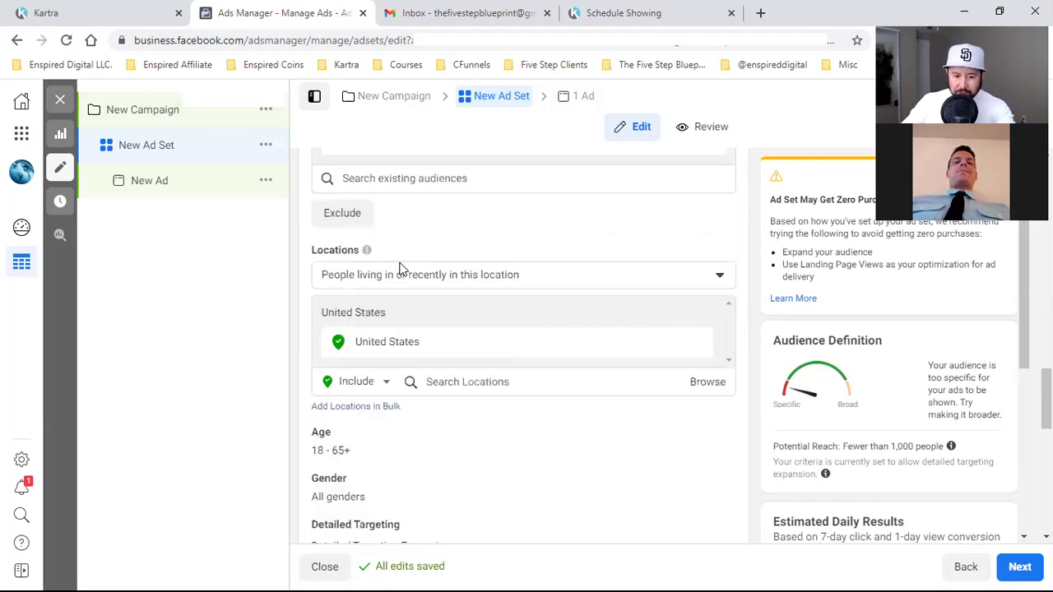
{"action": "left_click", "coordinate": [474, 377]}
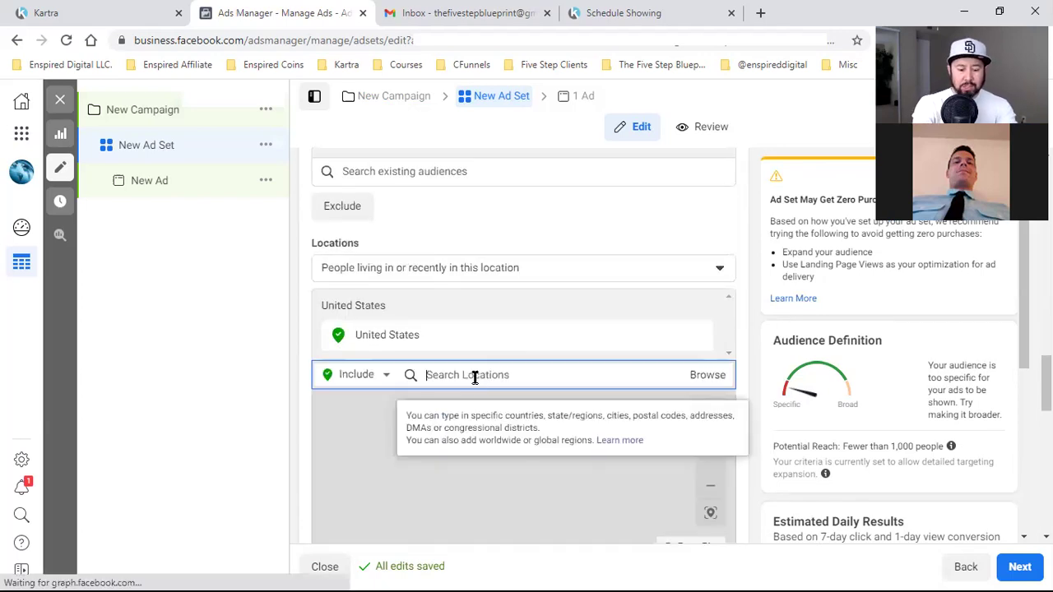
{"action": "type", "text": "cana"}
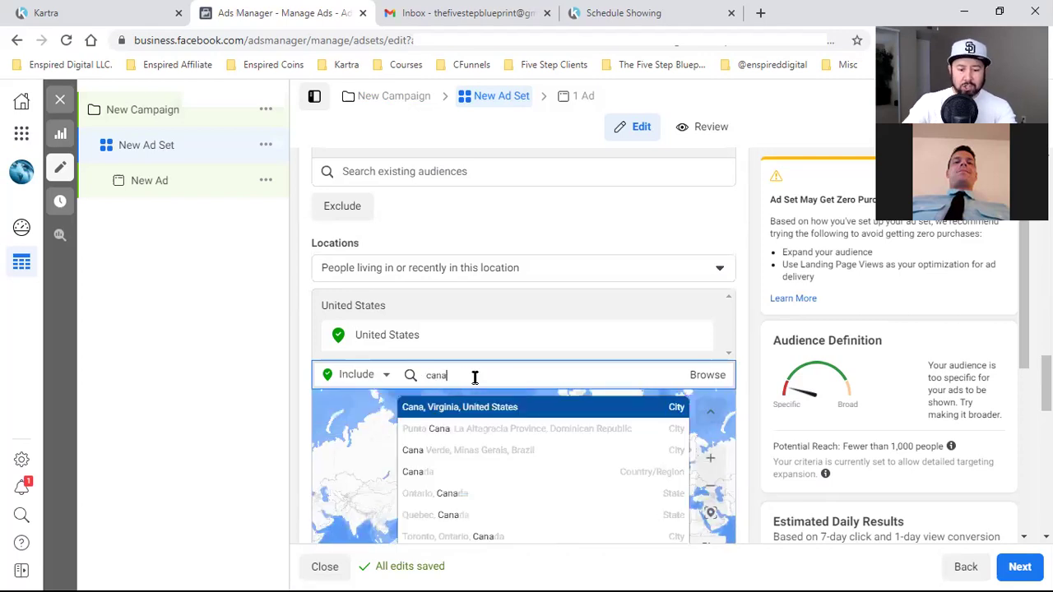
{"action": "type", "text": "da"}
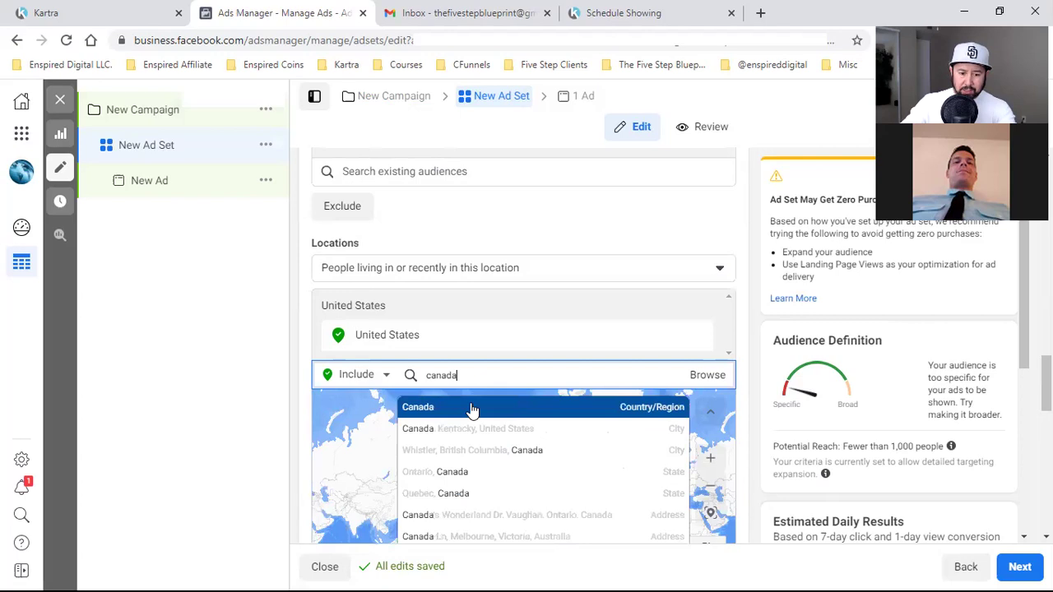
{"action": "left_click", "coordinate": [472, 407]}
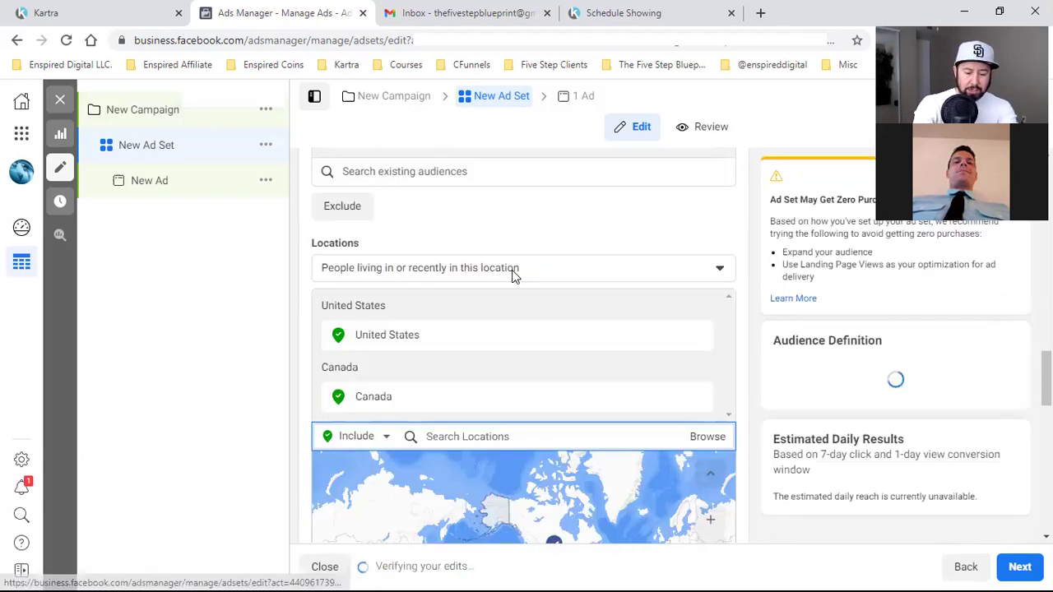
Add the United Kingdom as another included country in the ad set's locations
{"action": "type", "text": "united"}
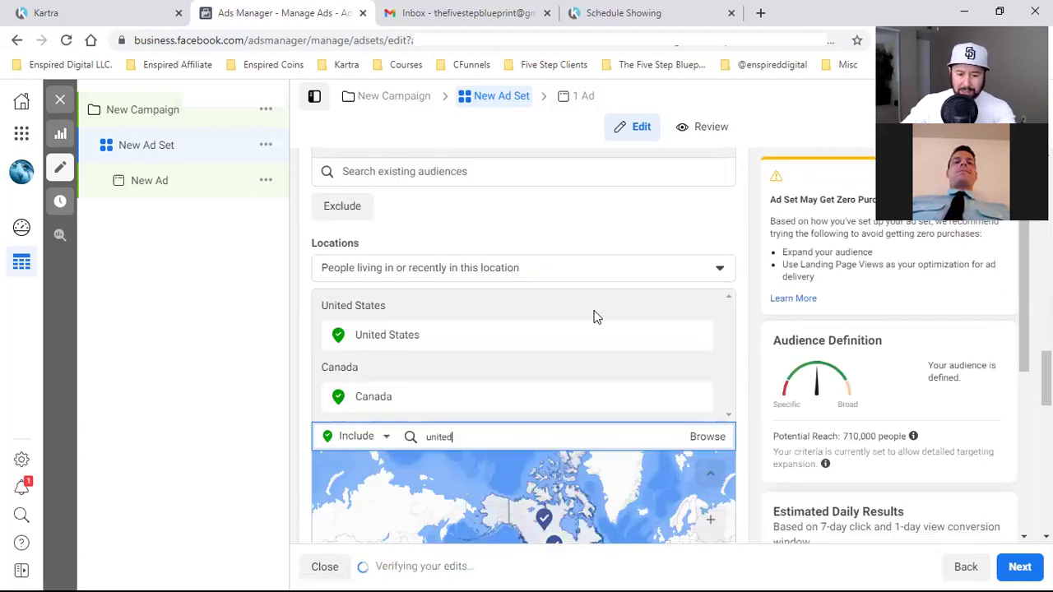
{"action": "type", "text": " k"}
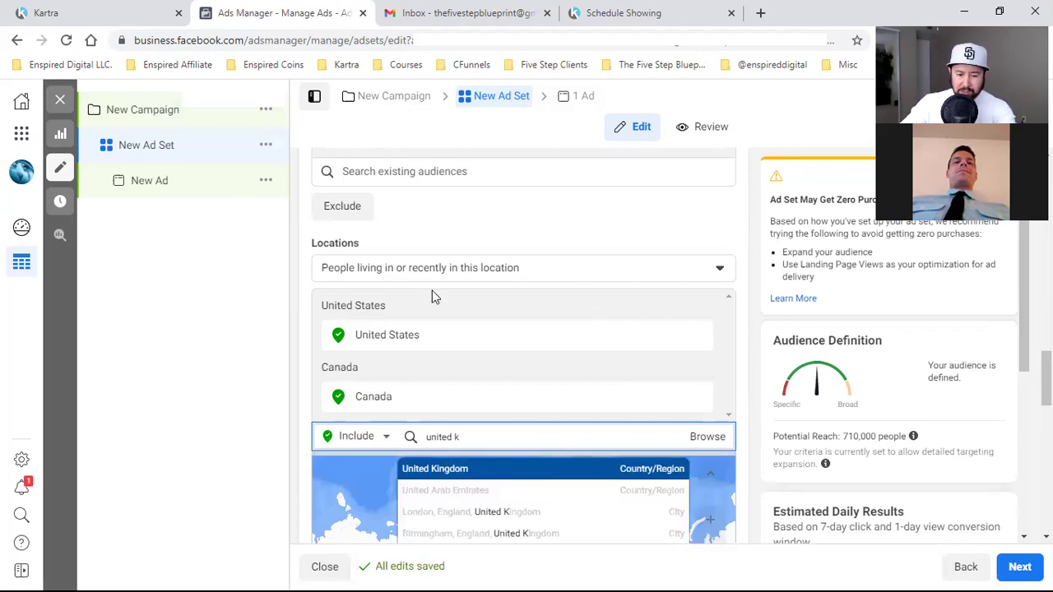
{"action": "key", "text": "Return"}
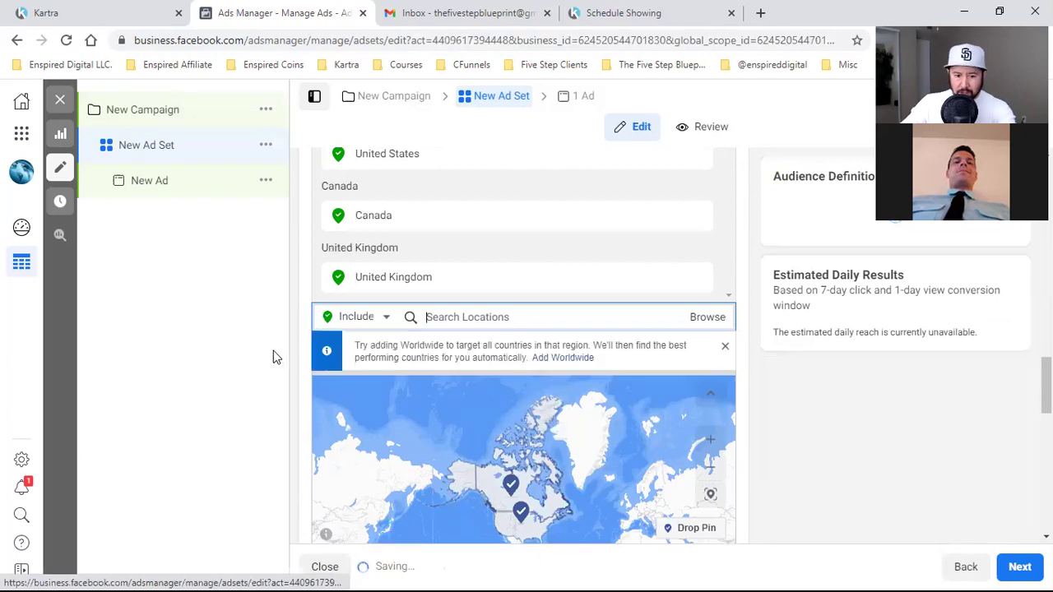
Restrict the ad set's location targeting to People living in this location
{"action": "left_click", "coordinate": [273, 350]}
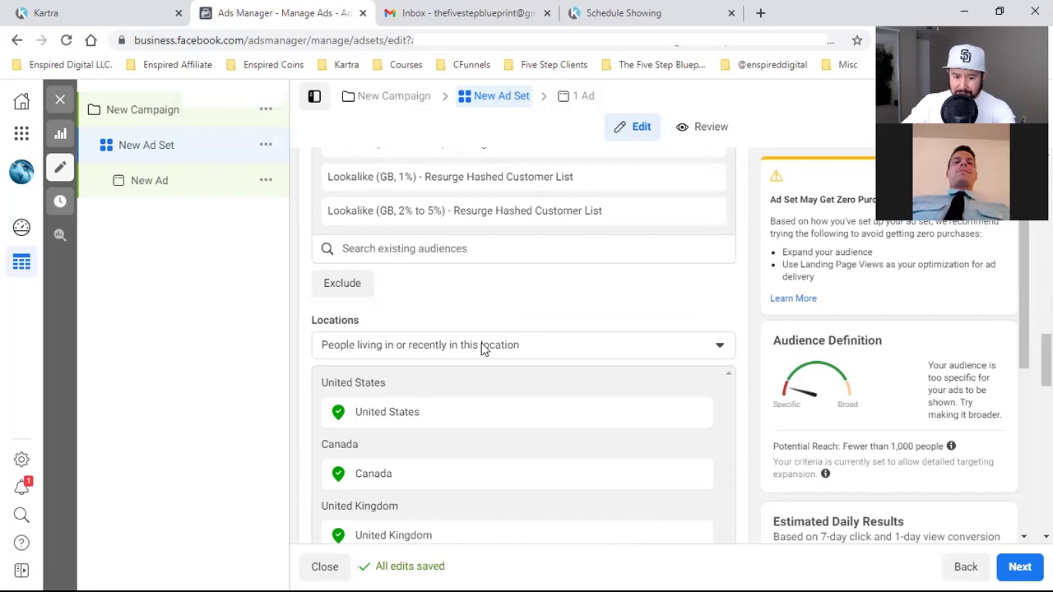
{"action": "left_click", "coordinate": [510, 347]}
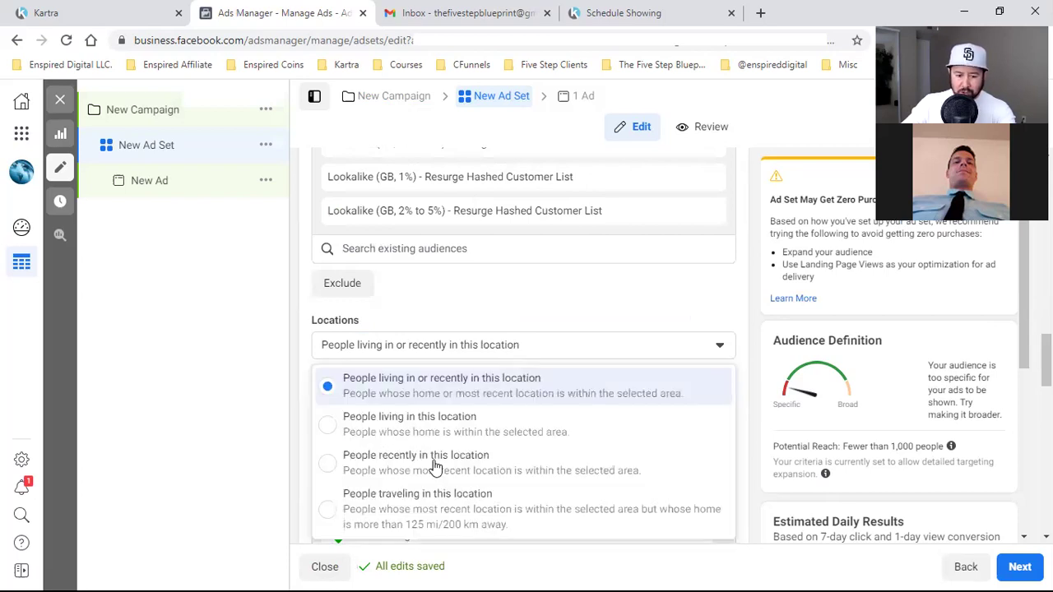
{"action": "left_click", "coordinate": [409, 426]}
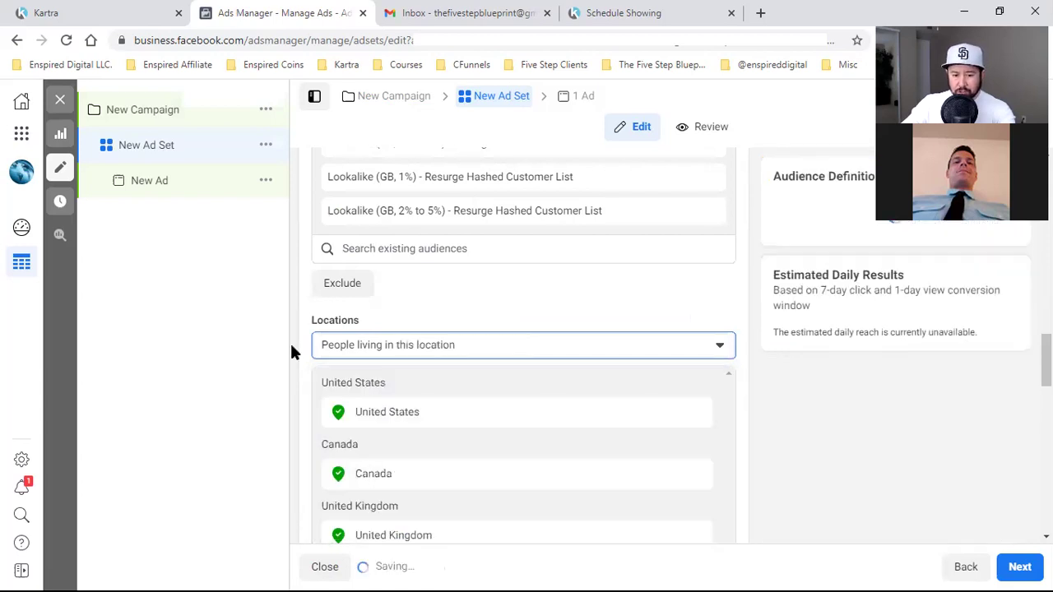
Review the ad set's locations, age, gender, detailed targeting, languages and selected custom audiences
{"action": "scroll", "coordinate": [308, 304], "scroll_direction": "down", "scroll_amount": 1}
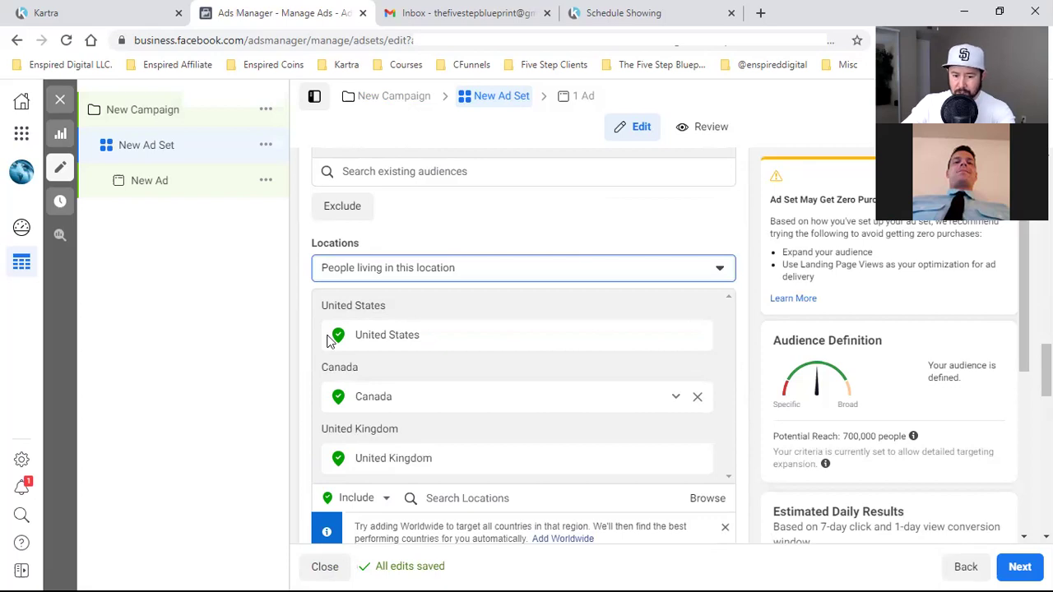
{"action": "scroll", "coordinate": [329, 341], "scroll_direction": "up", "scroll_amount": 1}
{"action": "scroll", "coordinate": [300, 349], "scroll_direction": "down", "scroll_amount": 2}
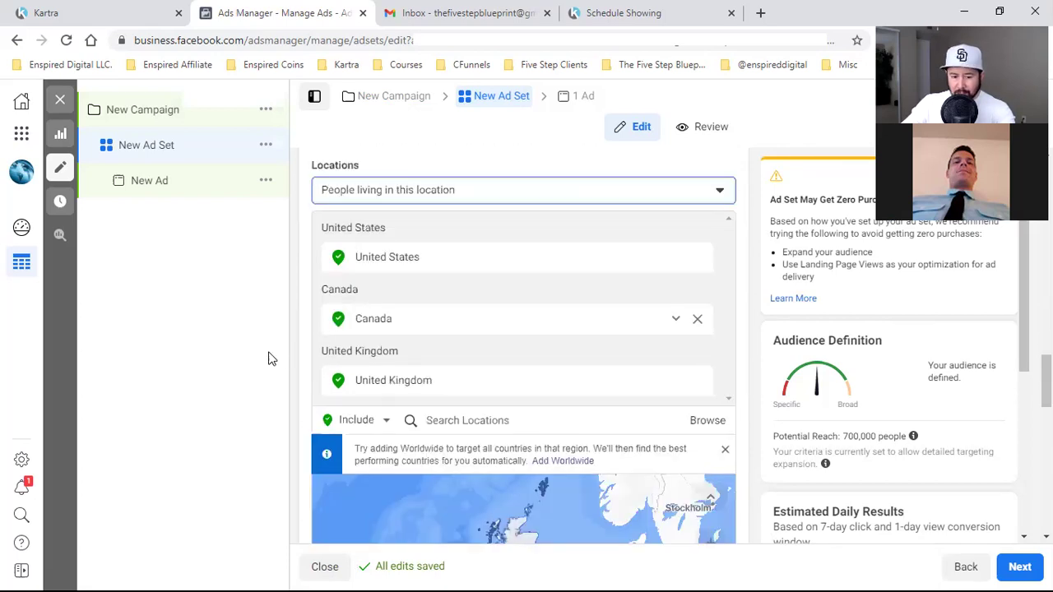
{"action": "scroll", "coordinate": [286, 322], "scroll_direction": "down", "scroll_amount": 3}
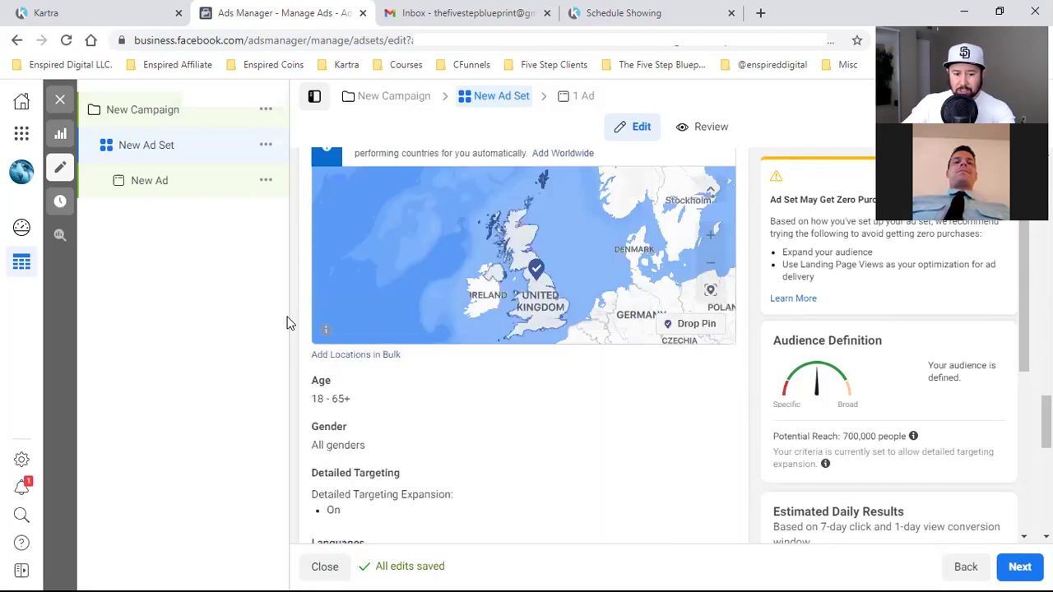
{"action": "scroll", "coordinate": [428, 399], "scroll_direction": "down", "scroll_amount": 1}
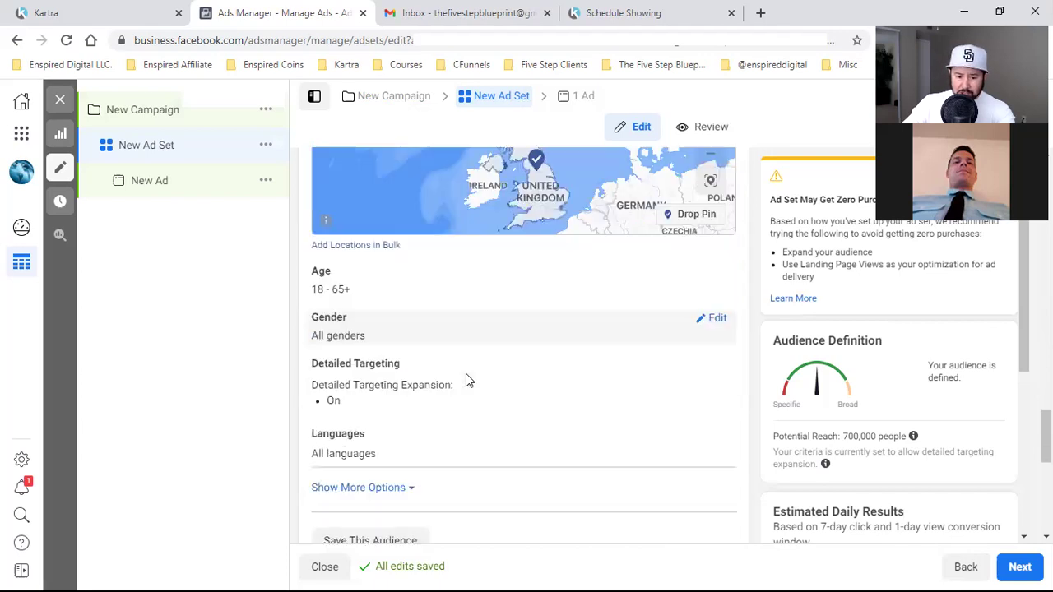
{"action": "scroll", "coordinate": [444, 260], "scroll_direction": "down", "scroll_amount": 1}
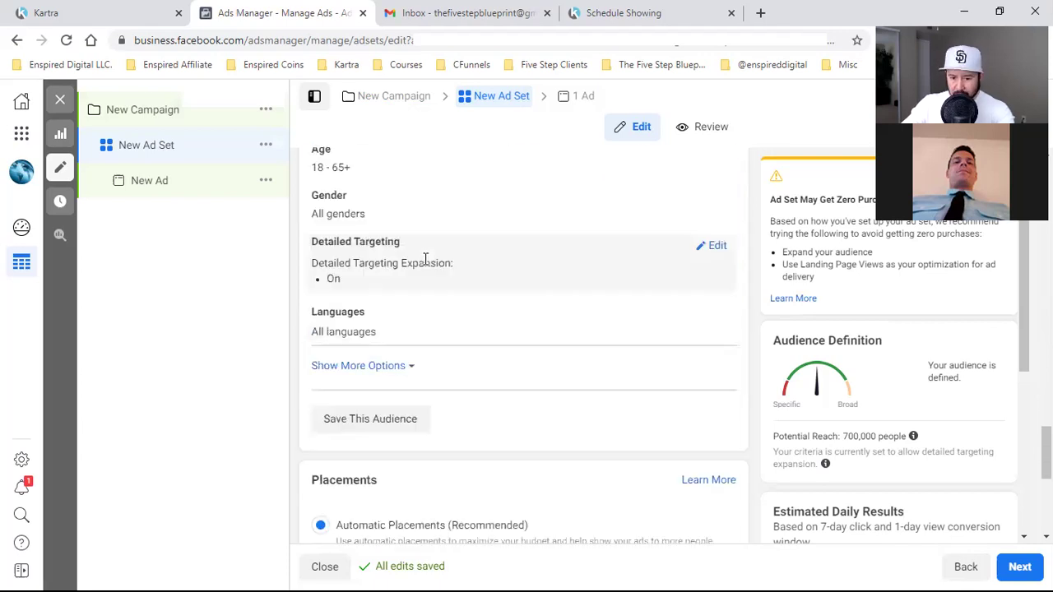
{"action": "left_click", "coordinate": [683, 285]}
{"action": "scroll", "coordinate": [683, 285], "scroll_direction": "up", "scroll_amount": 1}
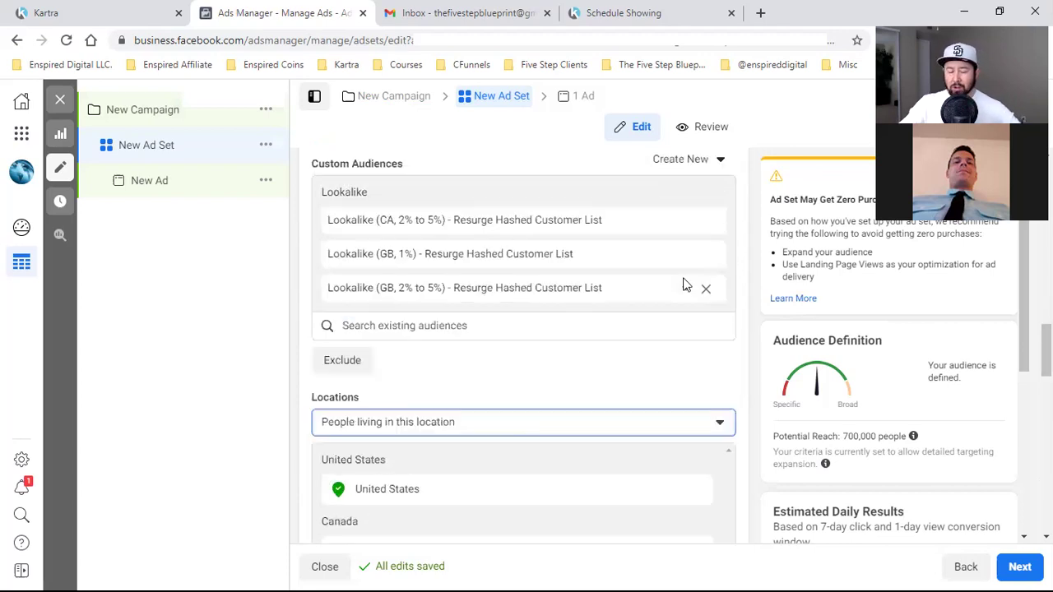